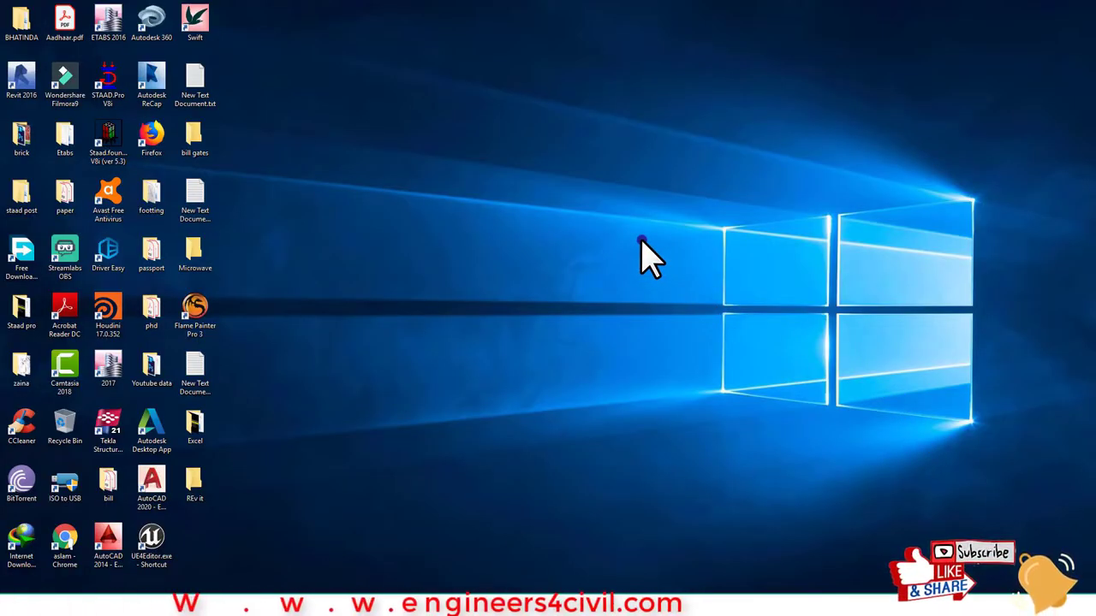
# Step: Launch Revit Viewer 2016 by searching 'rev' from the Windows Start menu
pyautogui.press('super')
pyautogui.write('rev')
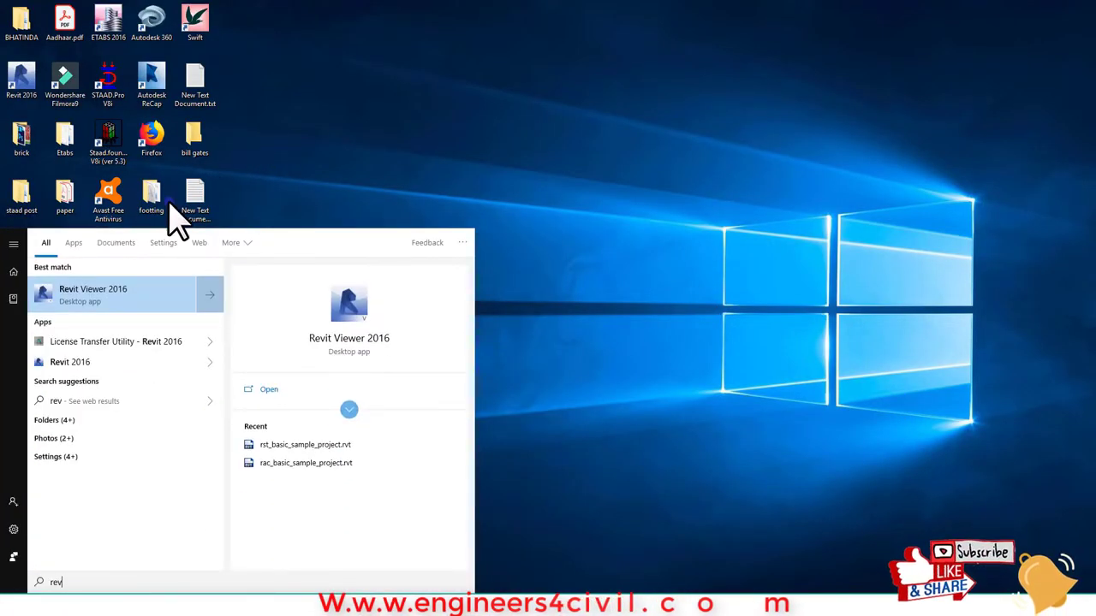
pyautogui.click(139, 296)
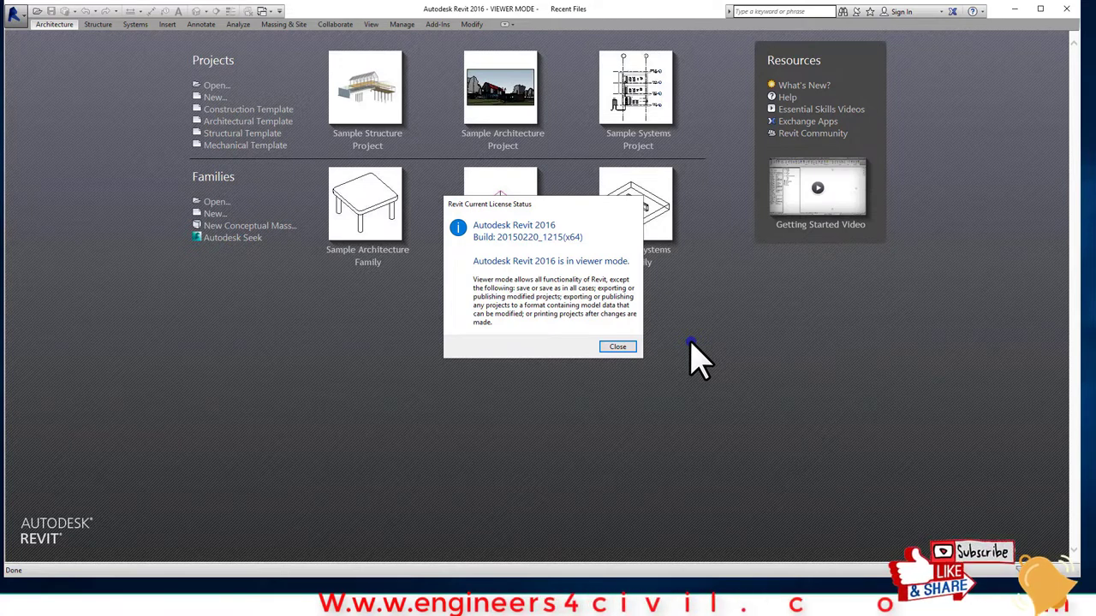
# Step: Close the Current License Status notice to reveal the full start page
pyautogui.click(602, 349)
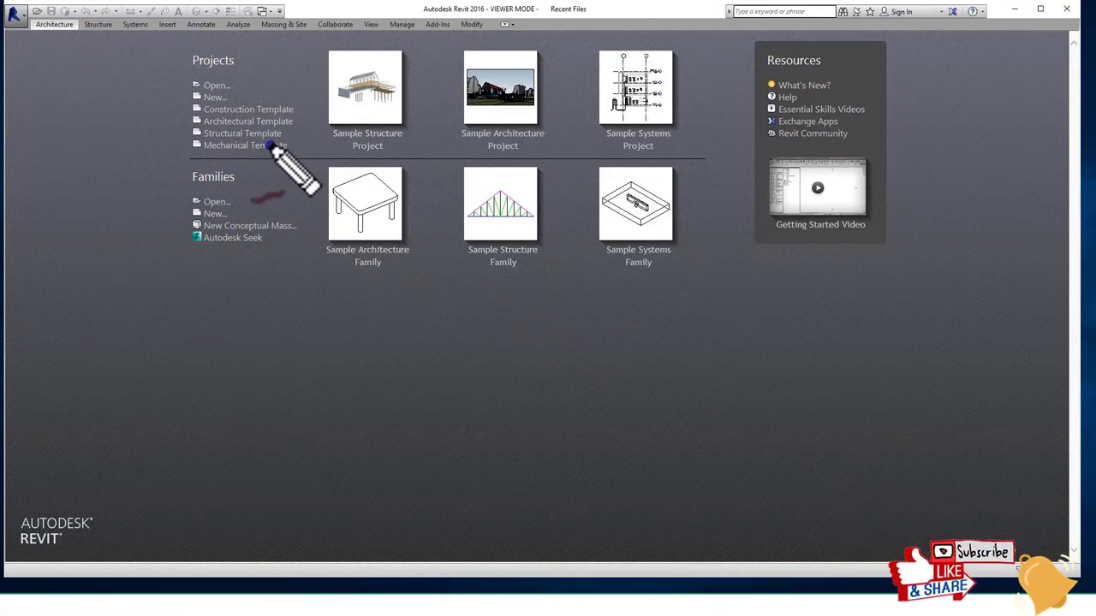
# Step: Outline the start page in red and mark off the Resources panel with a red line
pyautogui.moveTo(136, 50); pyautogui.dragTo(218, 444)
pyautogui.moveTo(285, 453)
pyautogui.mouseDown()
pyautogui.moveTo(990, 453)
pyautogui.moveTo(990, 54)
pyautogui.moveTo(574, 54)
pyautogui.moveTo(81, 35)
pyautogui.moveTo(136, 67)
pyautogui.mouseUp()
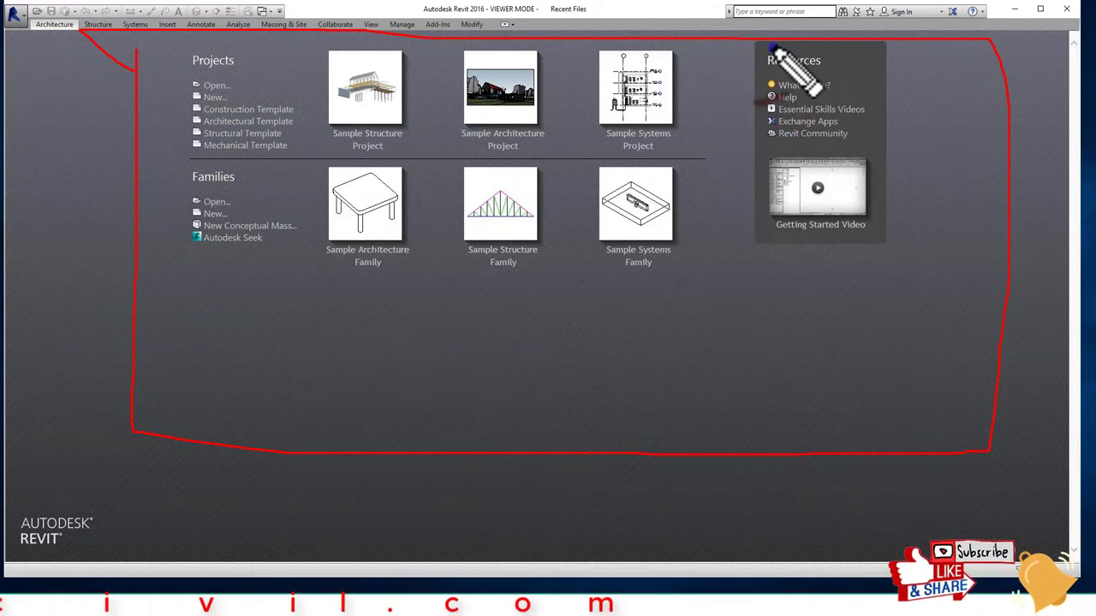
pyautogui.moveTo(750, 36)
pyautogui.mouseDown()
pyautogui.moveTo(757, 219)
pyautogui.moveTo(856, 259)
pyautogui.moveTo(909, 60)
pyautogui.moveTo(766, 34)
pyautogui.mouseUp()
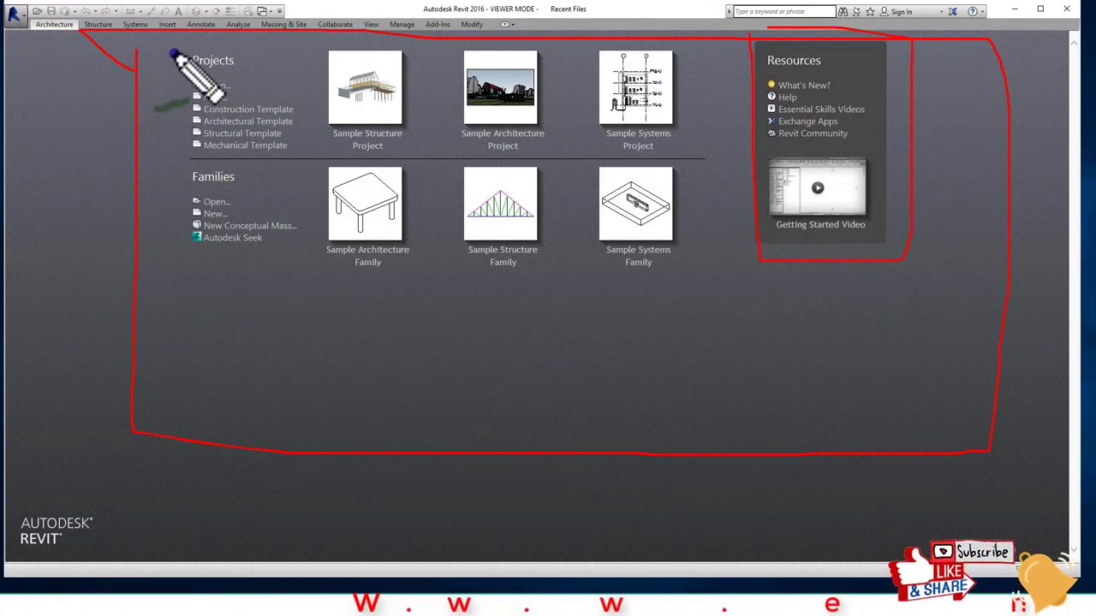
# Step: Box the sample project and family thumbnails in green and underline the Projects heading
pyautogui.moveTo(171, 41)
pyautogui.mouseDown()
pyautogui.moveTo(241, 160)
pyautogui.moveTo(291, 81)
pyautogui.moveTo(171, 43)
pyautogui.mouseUp()
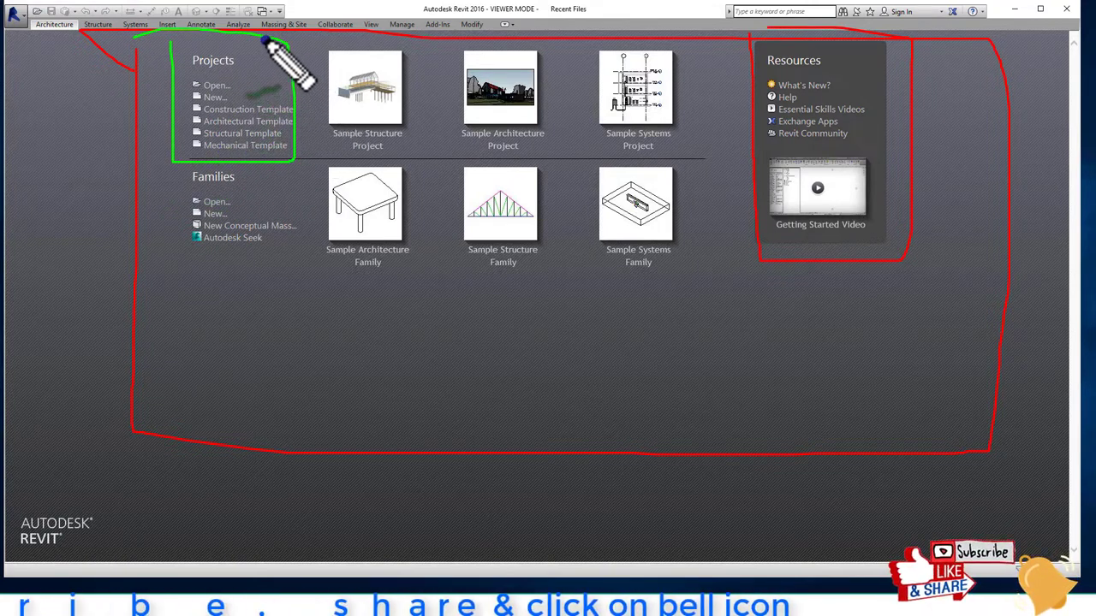
pyautogui.moveTo(269, 37)
pyautogui.mouseDown()
pyautogui.moveTo(698, 49)
pyautogui.moveTo(713, 151)
pyautogui.moveTo(178, 173)
pyautogui.moveTo(167, 261)
pyautogui.moveTo(294, 267)
pyautogui.moveTo(229, 170)
pyautogui.mouseUp()
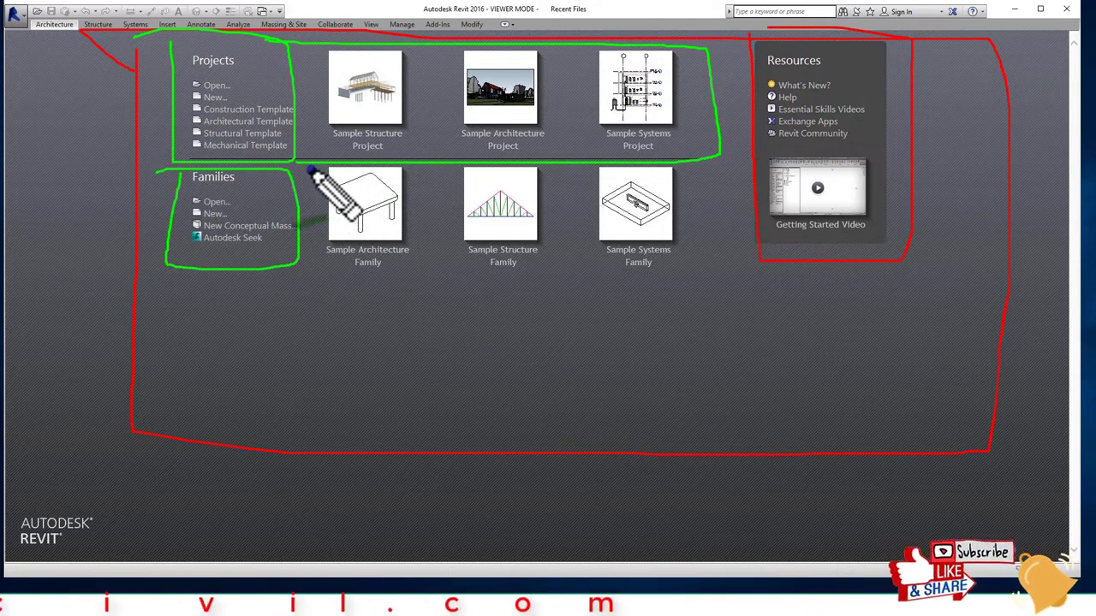
pyautogui.moveTo(309, 169)
pyautogui.mouseDown()
pyautogui.moveTo(389, 274)
pyautogui.moveTo(693, 240)
pyautogui.moveTo(694, 173)
pyautogui.mouseUp()
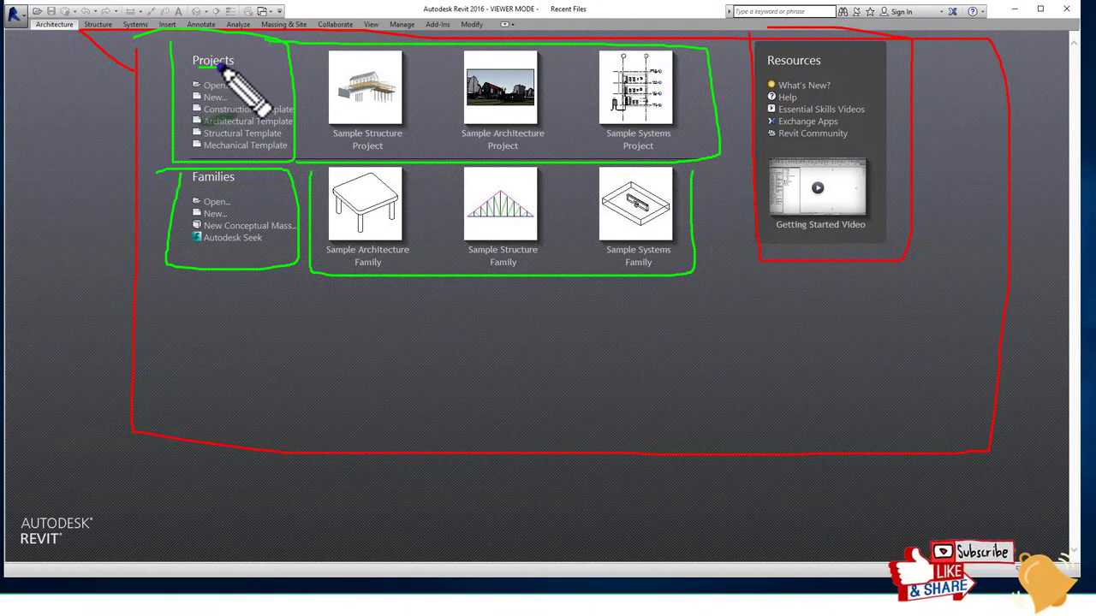
pyautogui.moveTo(239, 61); pyautogui.dragTo(272, 57)
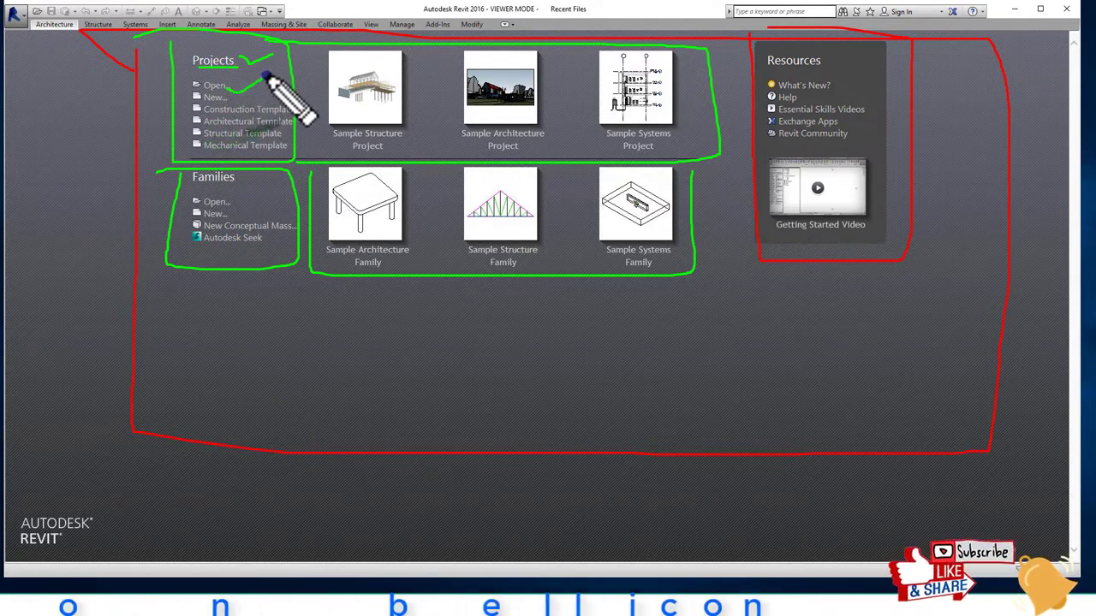
# Step: Tick Open and New, sketch an arrow and '.RV', then wipe all pen markings
pyautogui.moveTo(224, 96); pyautogui.dragTo(282, 82)
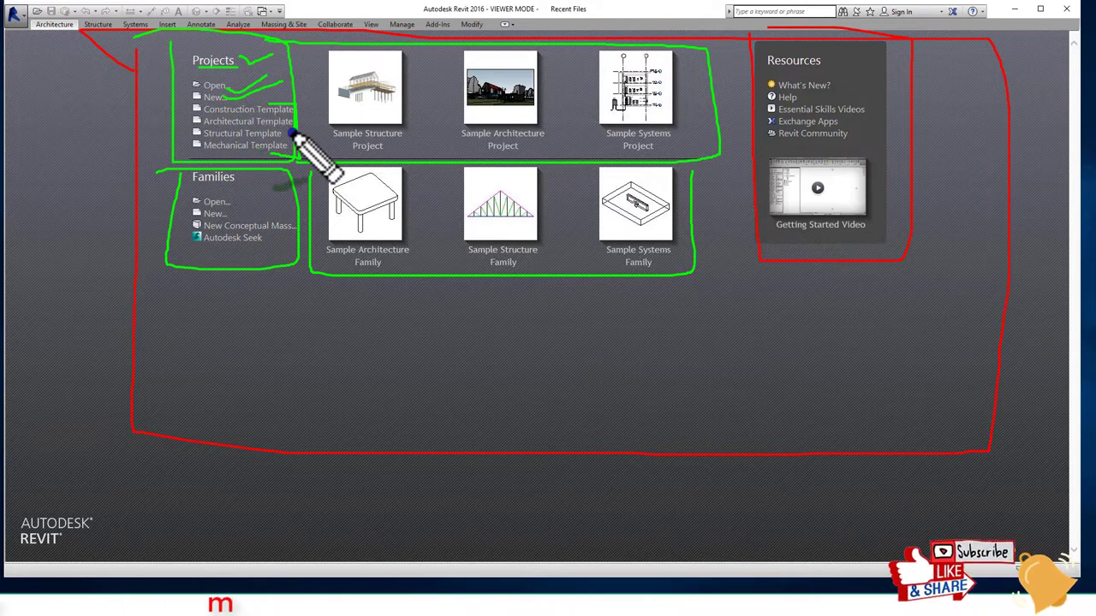
pyautogui.moveTo(707, 161); pyautogui.dragTo(723, 221)
pyautogui.moveTo(735, 262)
pyautogui.mouseDown()
pyautogui.moveTo(746, 343)
pyautogui.moveTo(784, 313)
pyautogui.mouseUp()
pyautogui.moveTo(785, 370)
pyautogui.mouseDown()
pyautogui.moveTo(785, 346)
pyautogui.moveTo(803, 366)
pyautogui.mouseUp()
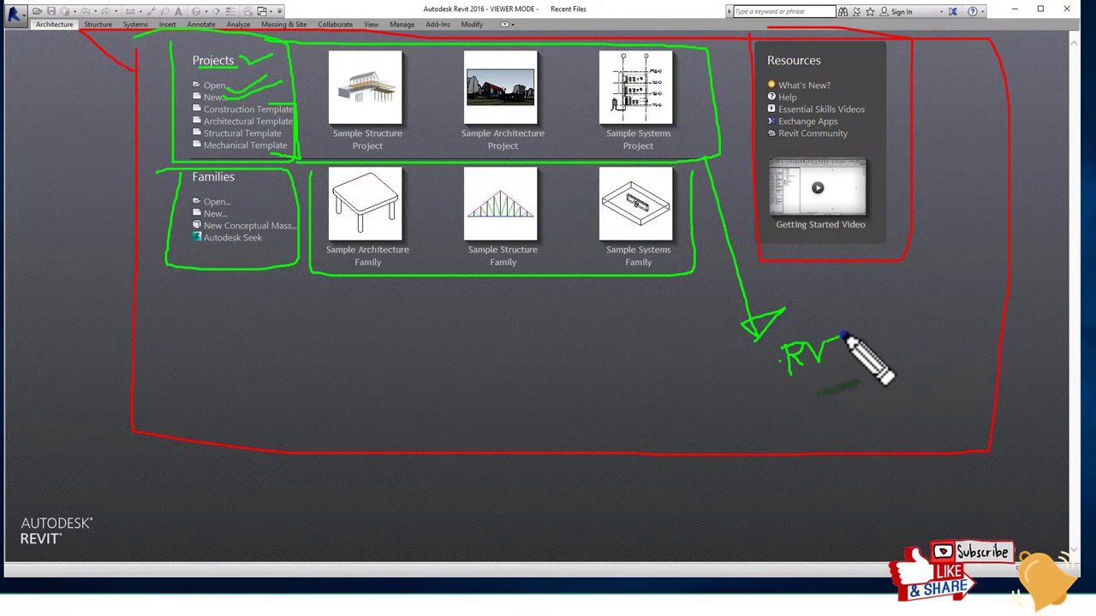
pyautogui.press('Escape')
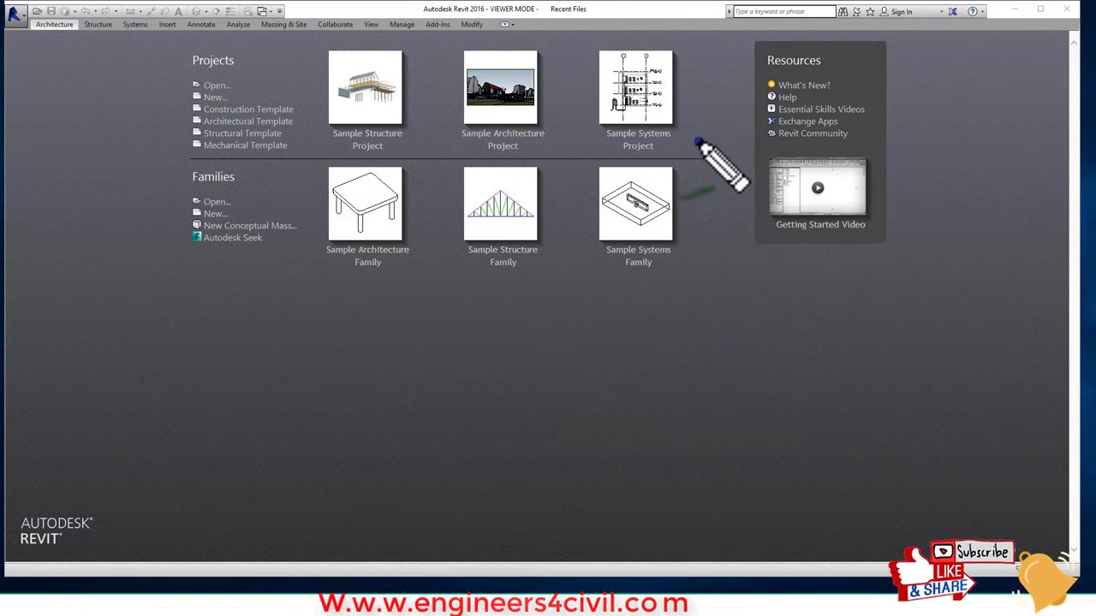
pyautogui.moveTo(700, 131); pyautogui.dragTo(724, 340)
pyautogui.moveTo(759, 401); pyautogui.dragTo(758, 344)
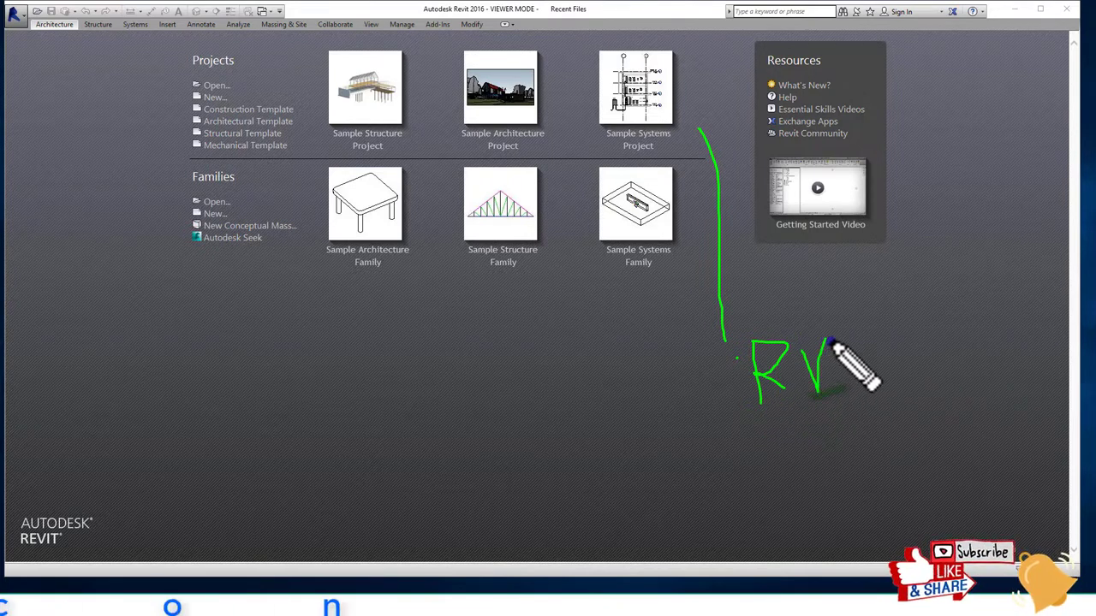
pyautogui.moveTo(829, 340)
pyautogui.mouseDown()
pyautogui.moveTo(870, 330)
pyautogui.moveTo(854, 390)
pyautogui.mouseUp()
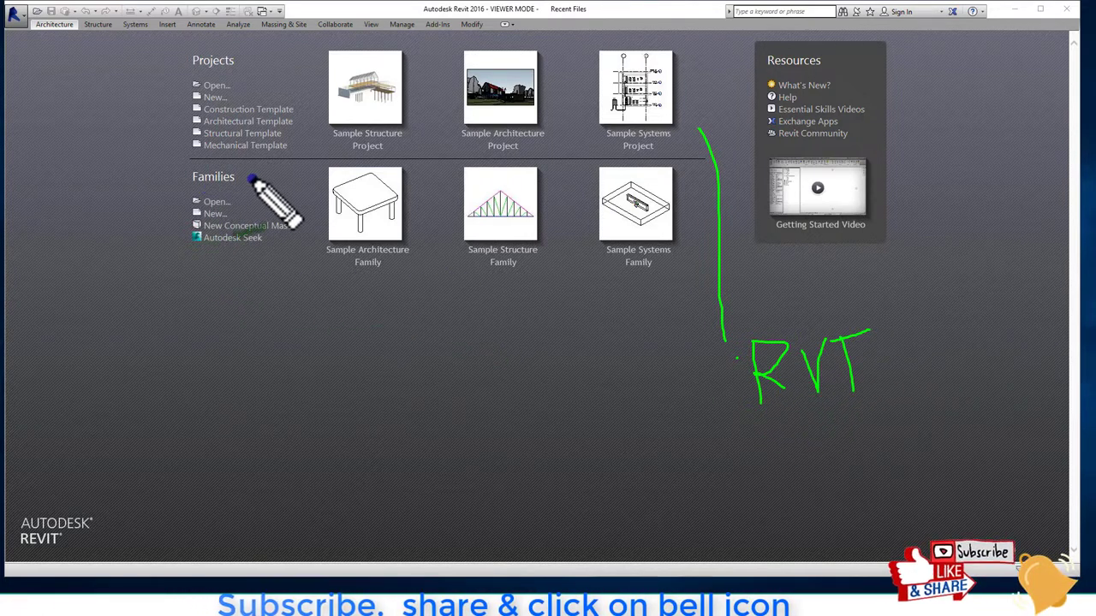
pyautogui.moveTo(251, 179); pyautogui.dragTo(223, 355)
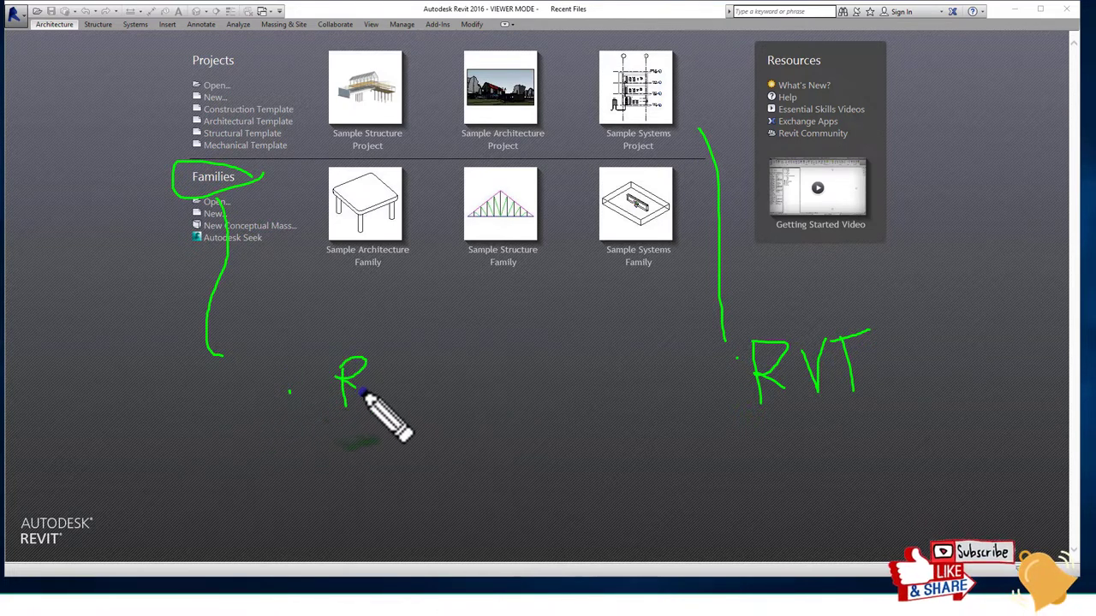
pyautogui.moveTo(374, 370)
pyautogui.mouseDown()
pyautogui.moveTo(385, 399)
pyautogui.moveTo(437, 370)
pyautogui.moveTo(482, 362)
pyautogui.moveTo(468, 359)
pyautogui.mouseUp()
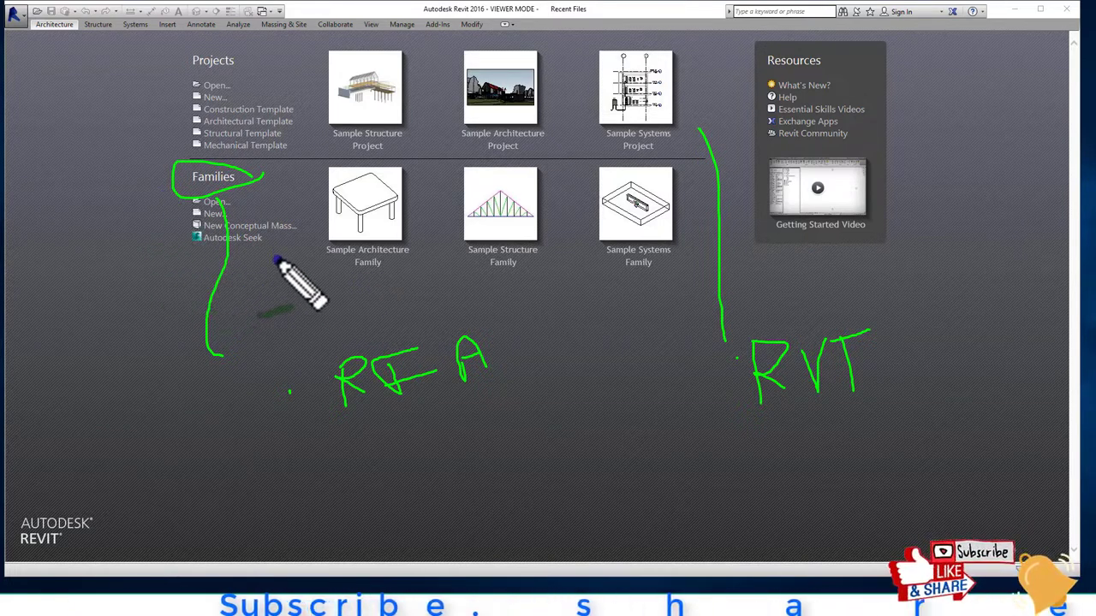
pyautogui.moveTo(276, 254); pyautogui.dragTo(374, 229)
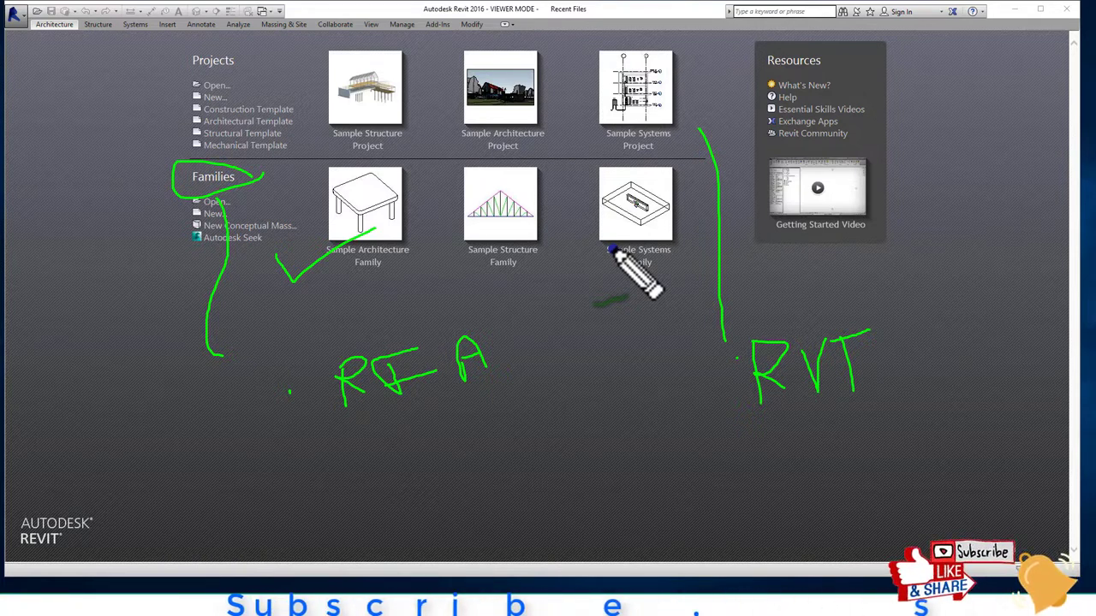
# Step: Clear the markings, mark beside the Projects list, and open Revit's Options dialog
pyautogui.press('e')
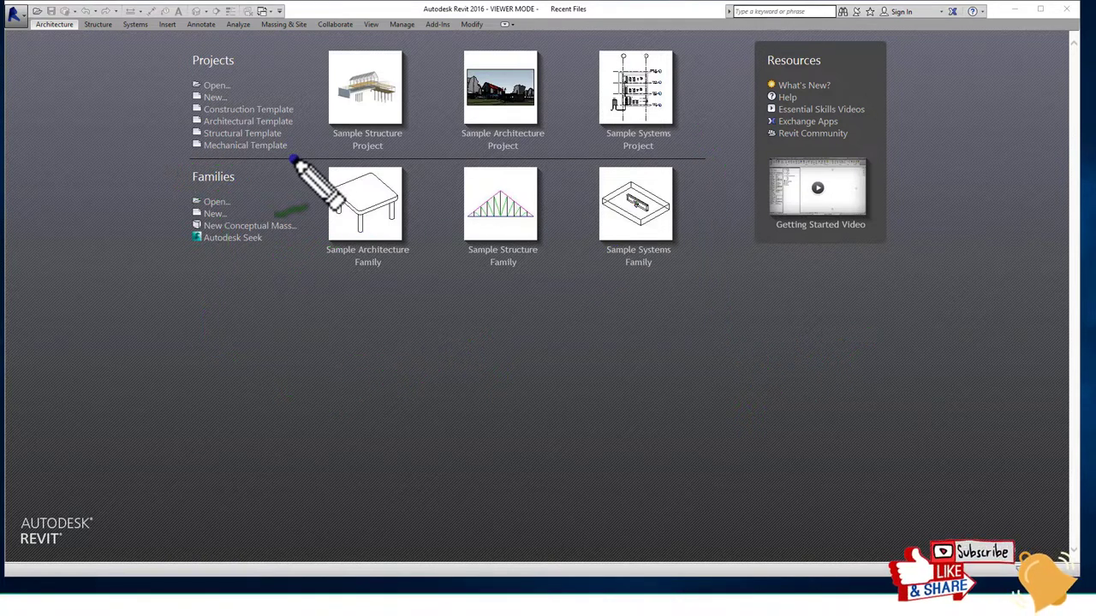
pyautogui.moveTo(173, 43); pyautogui.dragTo(175, 147)
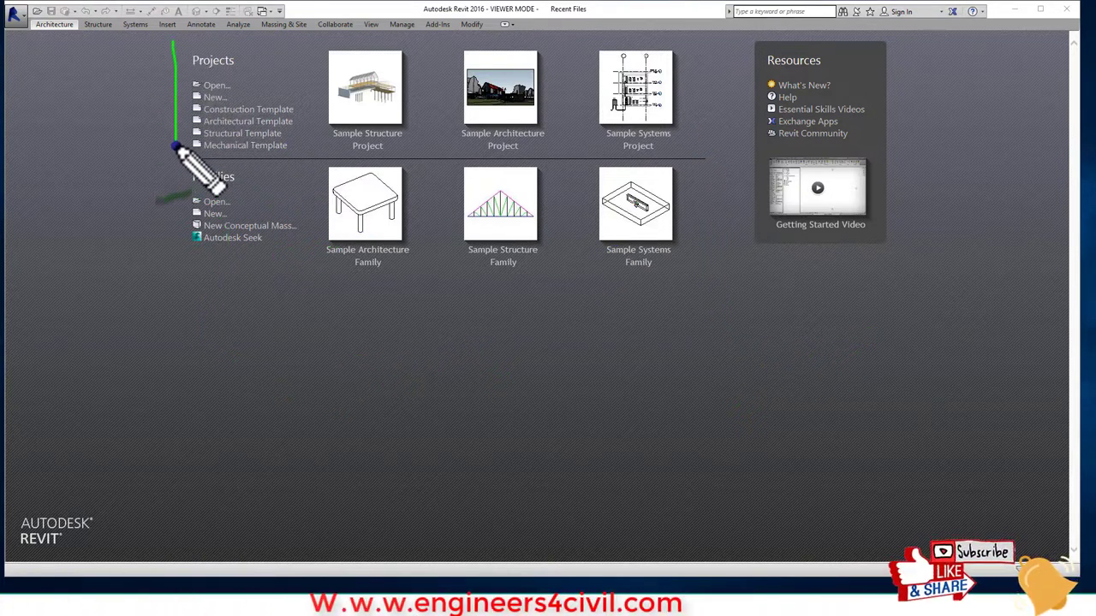
pyautogui.click(17, 17)
pyautogui.click(178, 346)
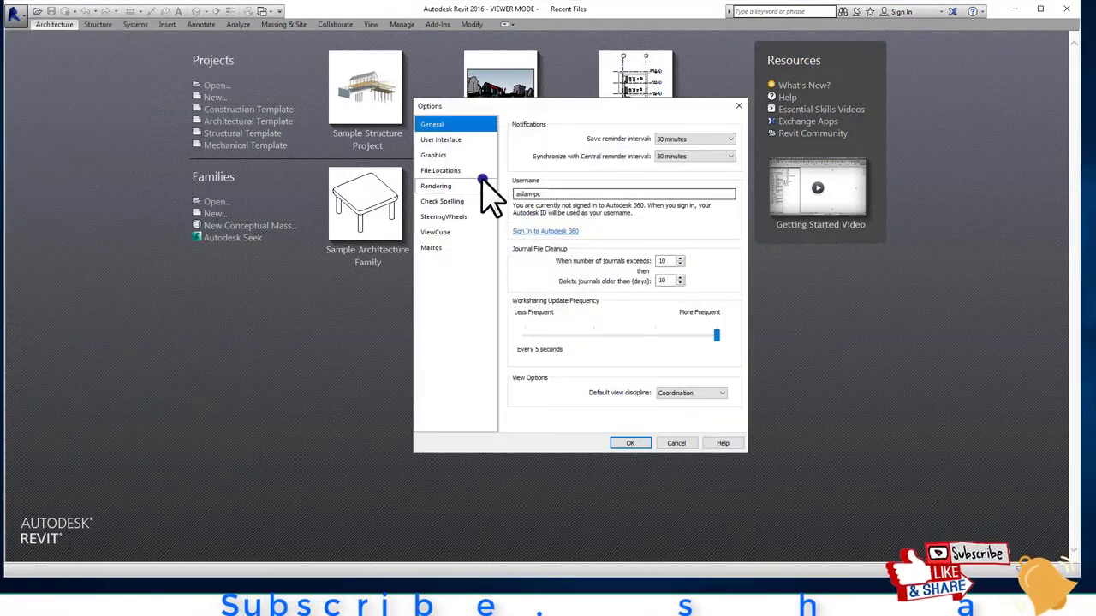
# Step: Show the File Locations page and link its template entries to the start-page templates
pyautogui.click(442, 156)
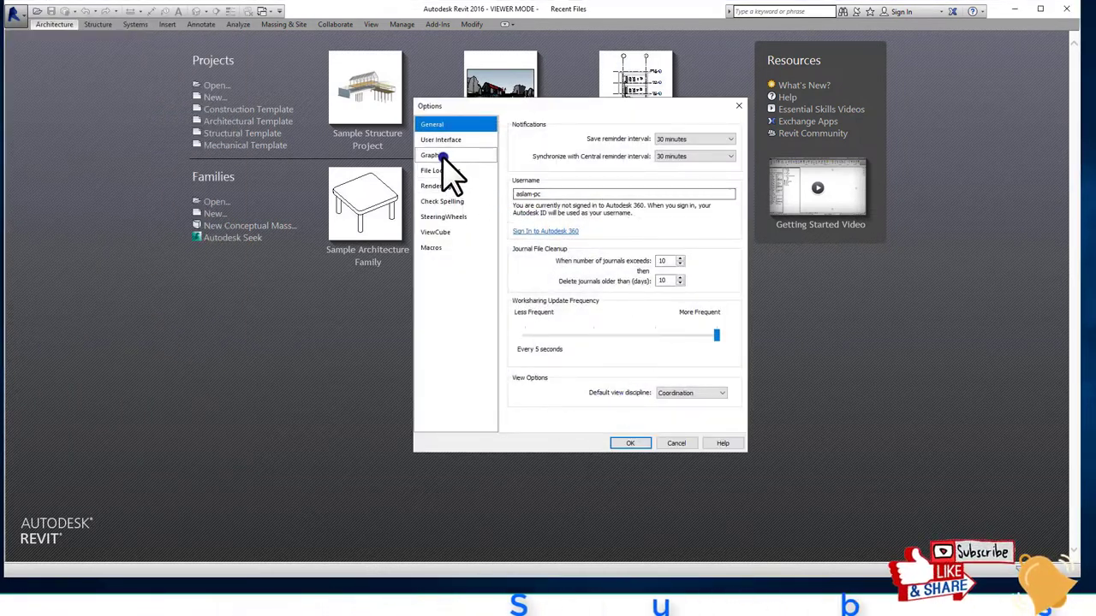
pyautogui.click(444, 140)
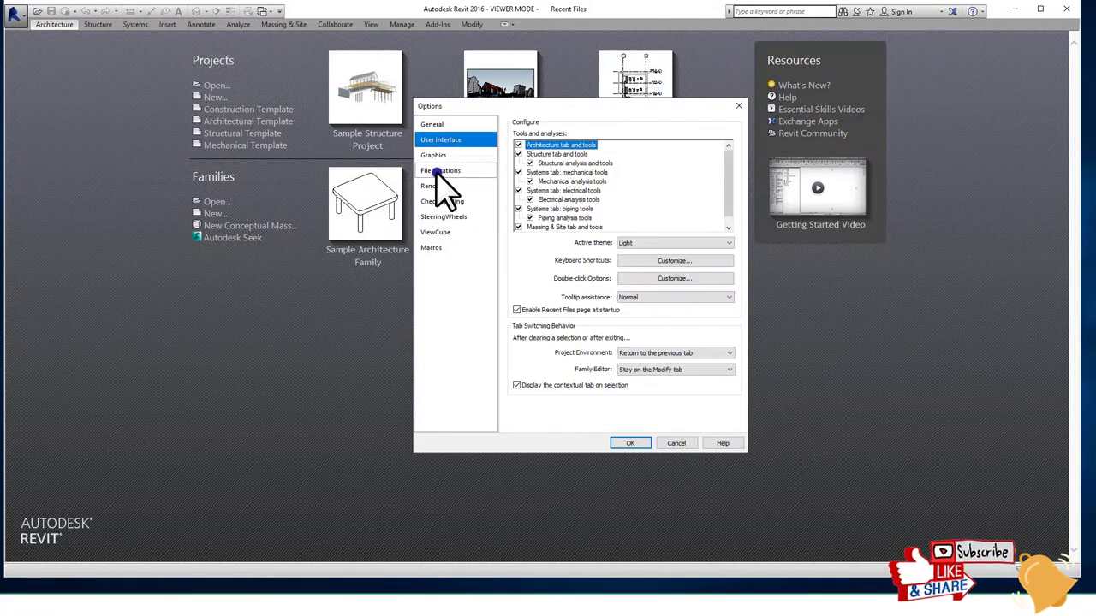
pyautogui.click(438, 173)
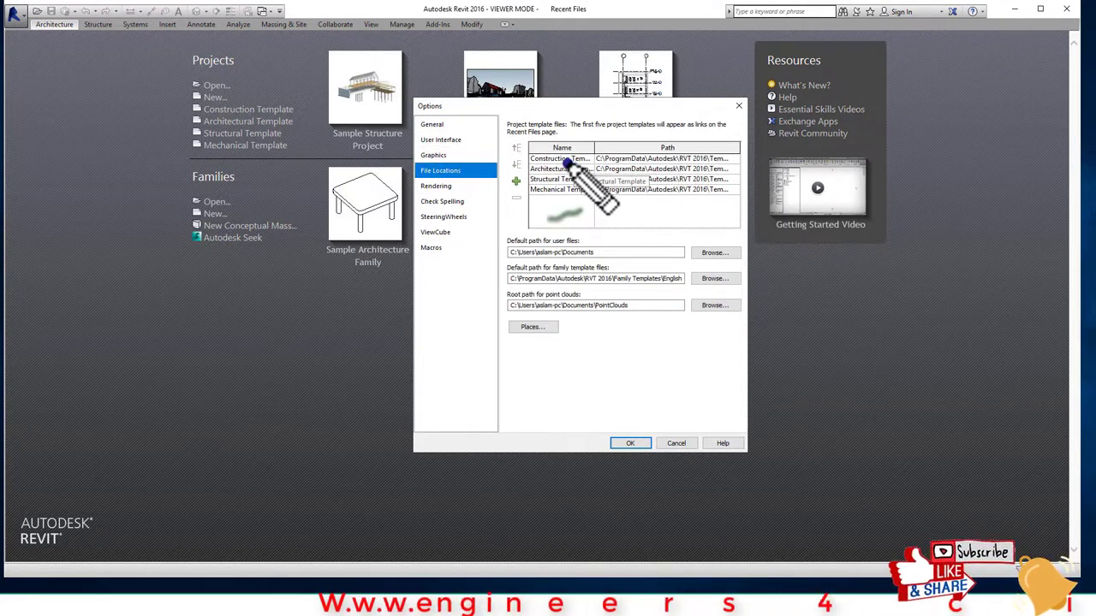
pyautogui.moveTo(520, 159); pyautogui.dragTo(291, 112)
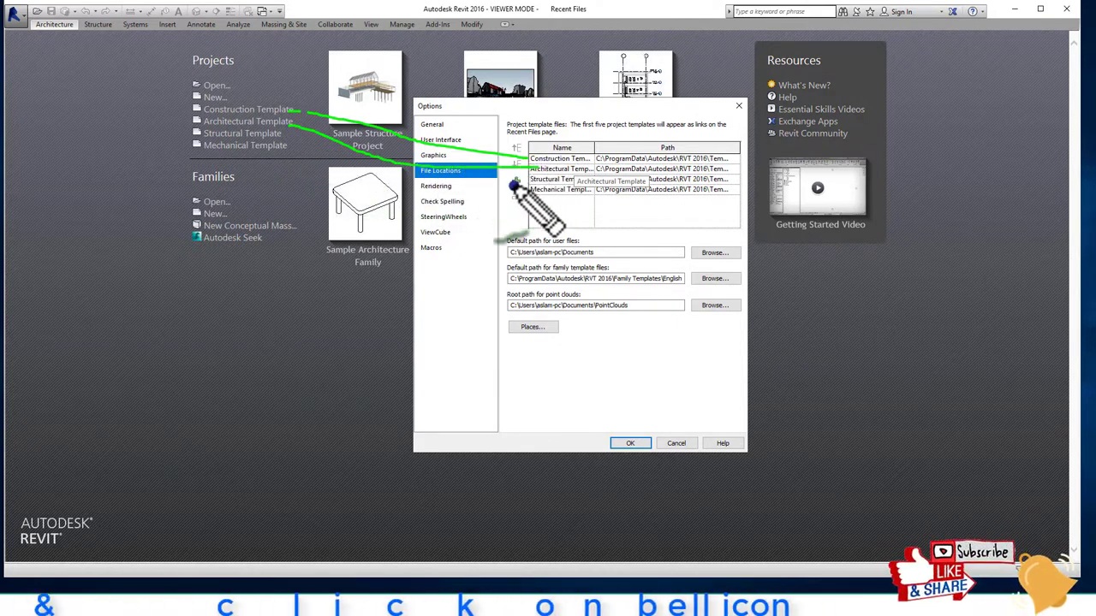
pyautogui.moveTo(516, 182)
pyautogui.mouseDown()
pyautogui.moveTo(295, 141)
pyautogui.moveTo(512, 199)
pyautogui.mouseUp()
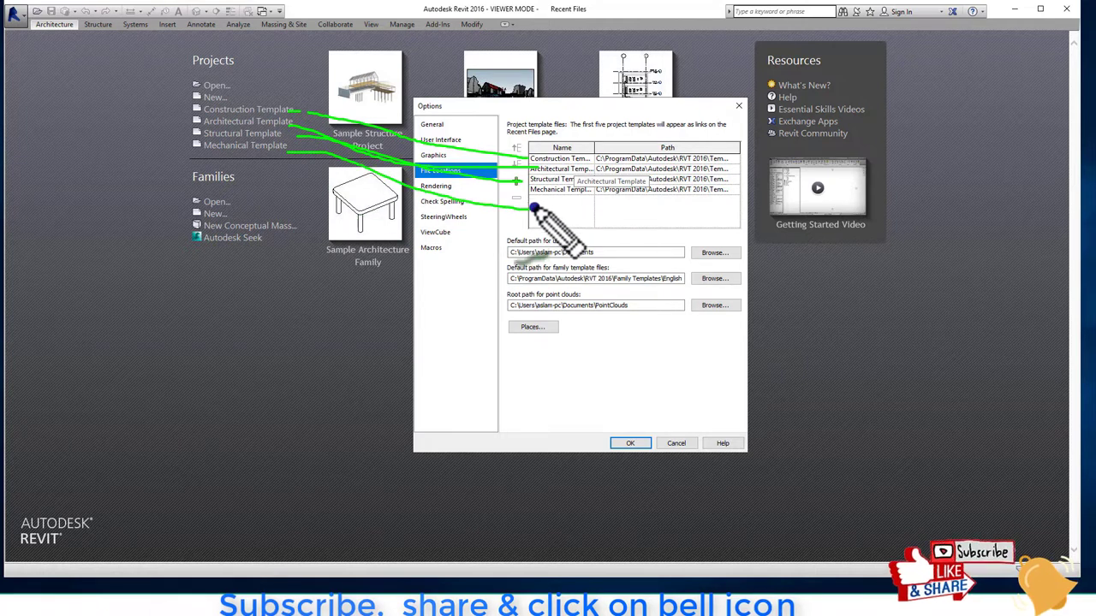
# Step: Start adding a new project template and mark where it joins the template list
pyautogui.click(516, 182)
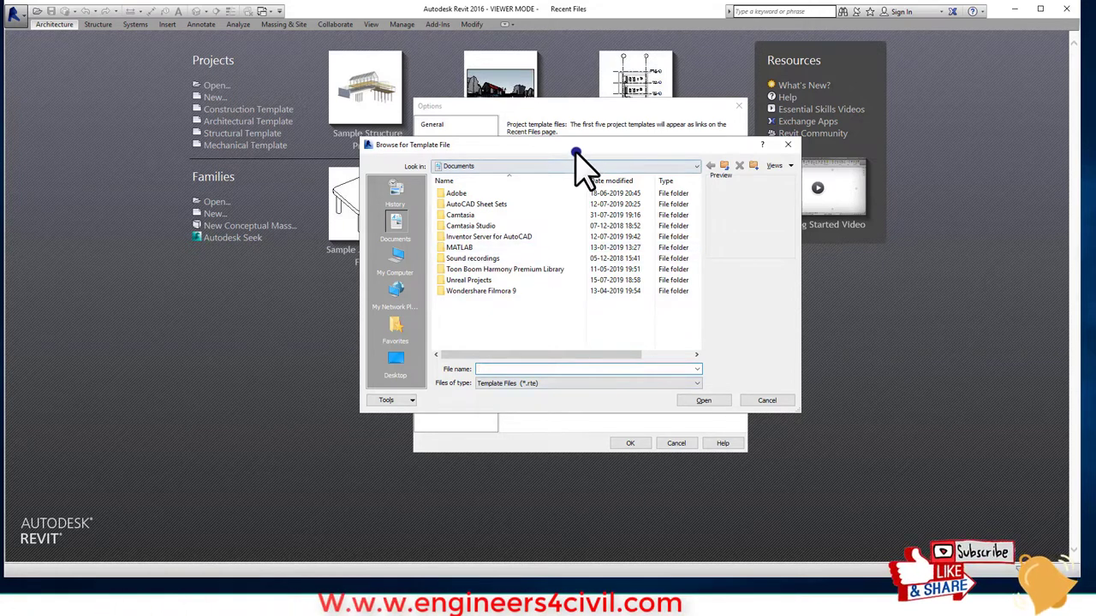
pyautogui.moveTo(575, 152); pyautogui.dragTo(563, 244)
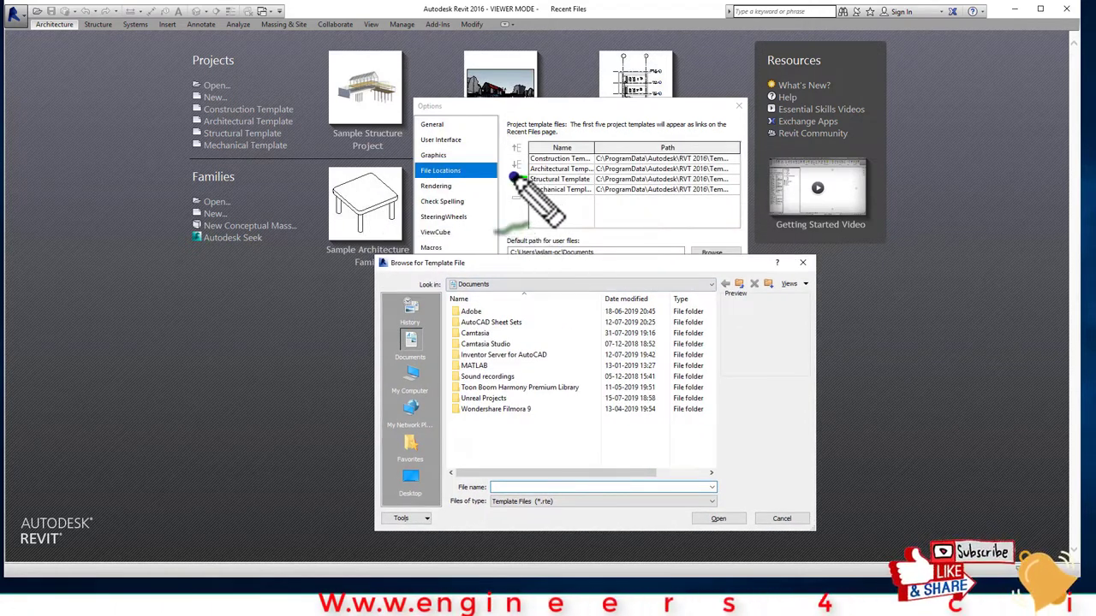
pyautogui.moveTo(519, 176); pyautogui.dragTo(517, 195)
pyautogui.press('Escape')
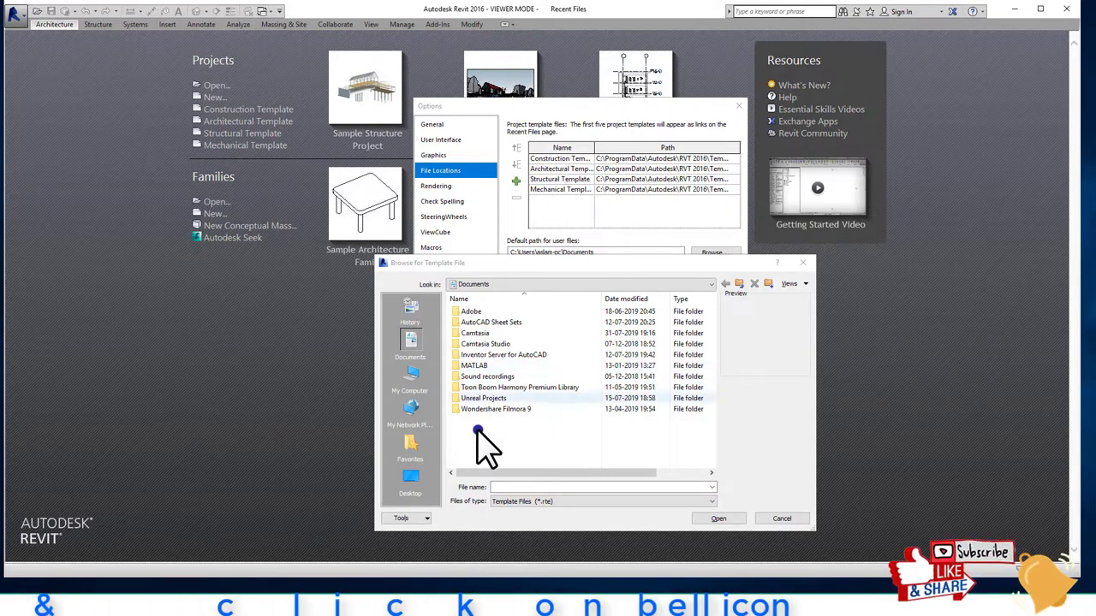
# Step: Browse to C:\Program Files\Autodesk\Revit 2016\RVT 2016\Templates\US Metric
pyautogui.click(412, 481)
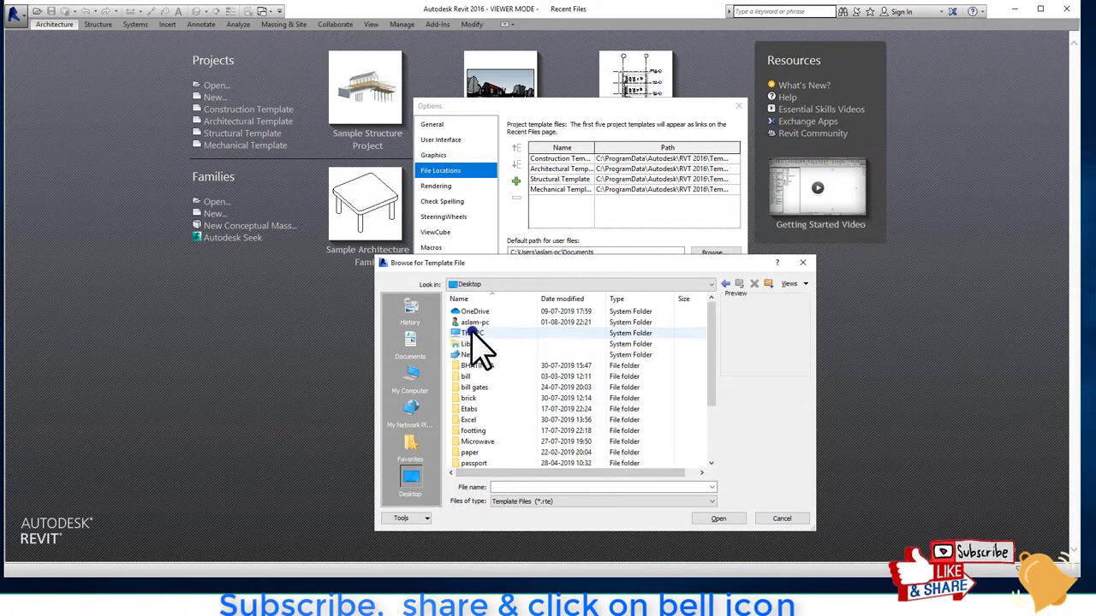
pyautogui.doubleClick(514, 333)
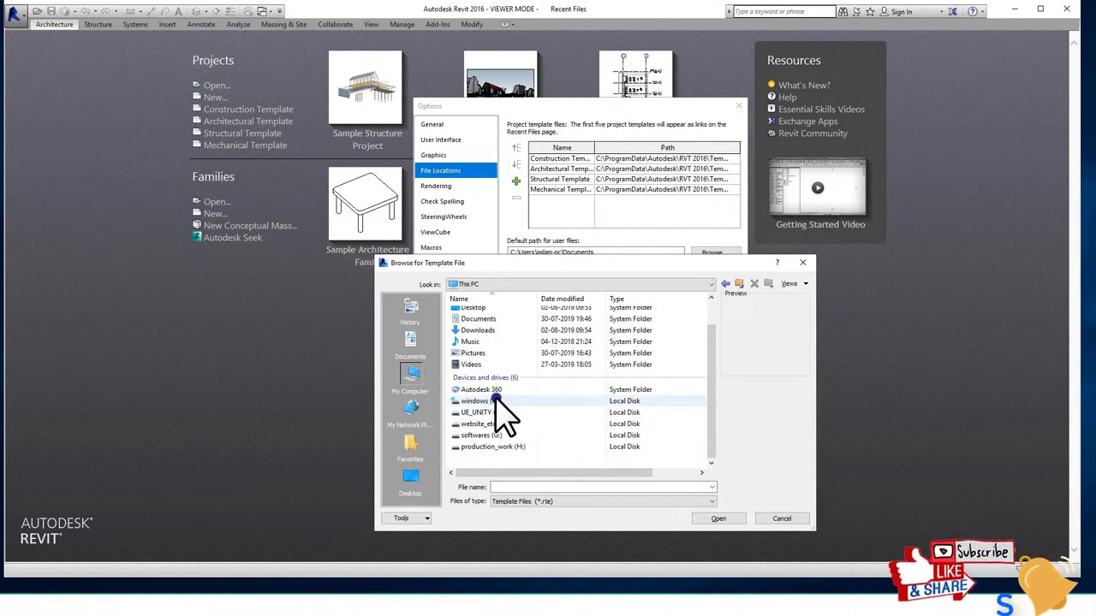
pyautogui.doubleClick(500, 401)
pyautogui.scroll(-1, 560, 404)
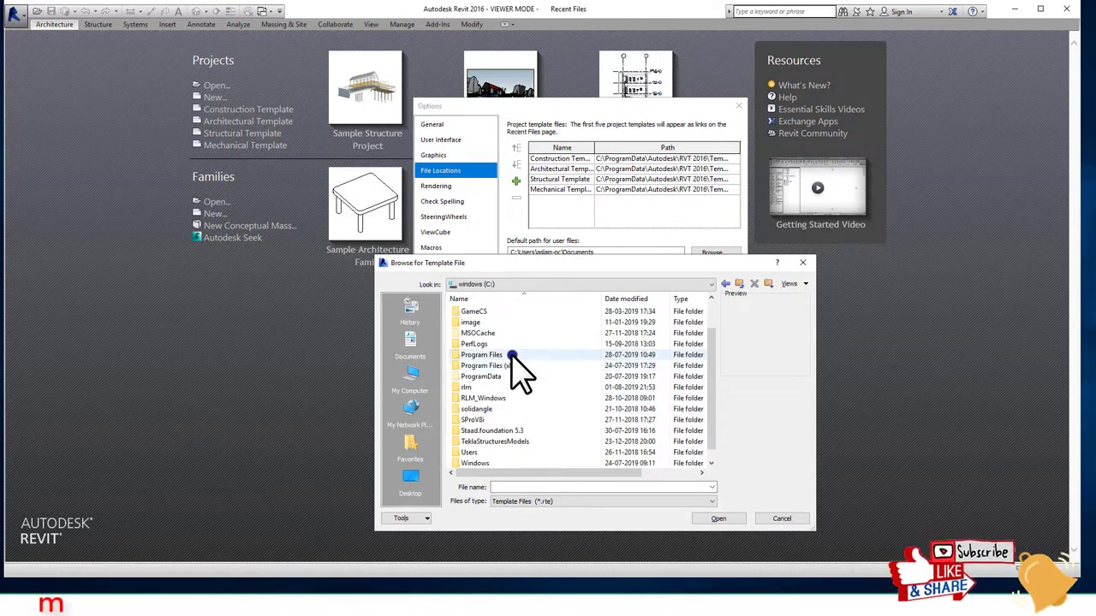
pyautogui.doubleClick(514, 356)
pyautogui.doubleClick(478, 322)
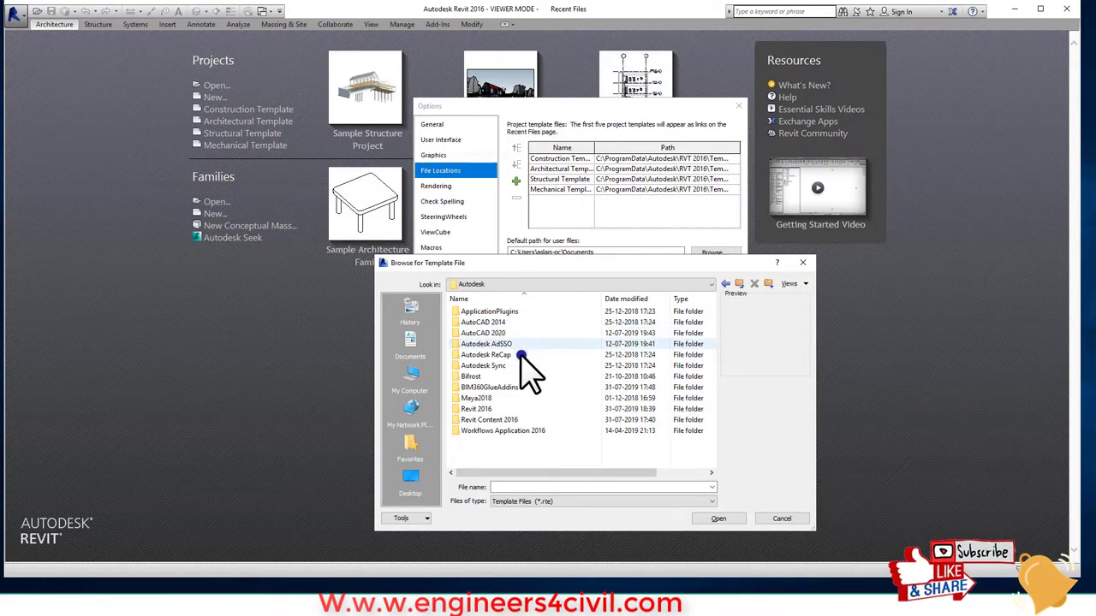
pyautogui.doubleClick(493, 409)
pyautogui.scroll(-2, 532, 412)
pyautogui.scroll(-2, 531, 412)
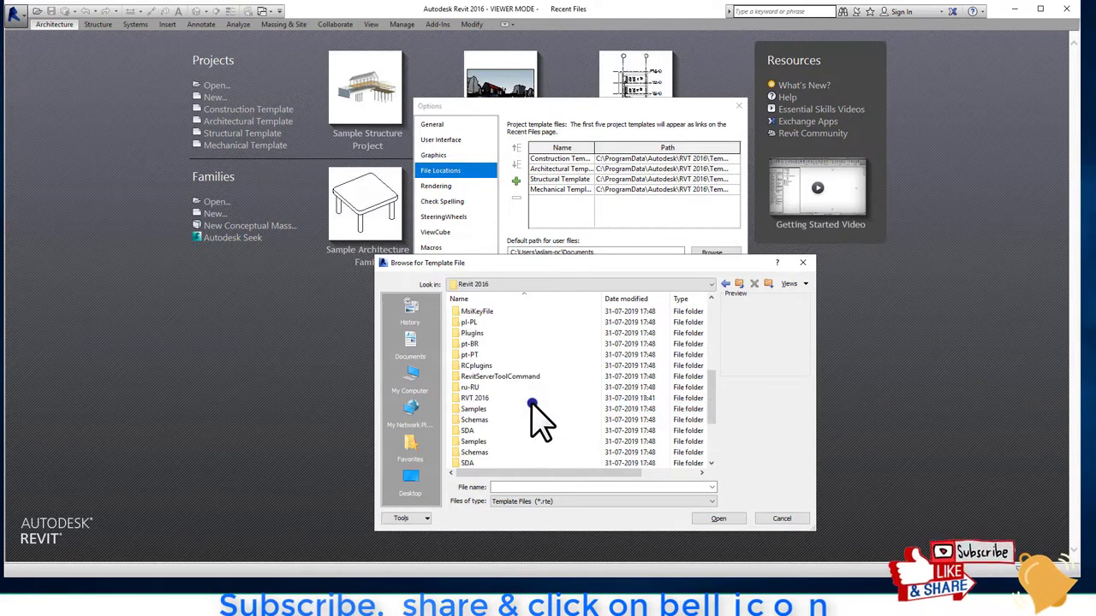
pyautogui.scroll(-2, 531, 412)
pyautogui.scroll(-2, 530, 410)
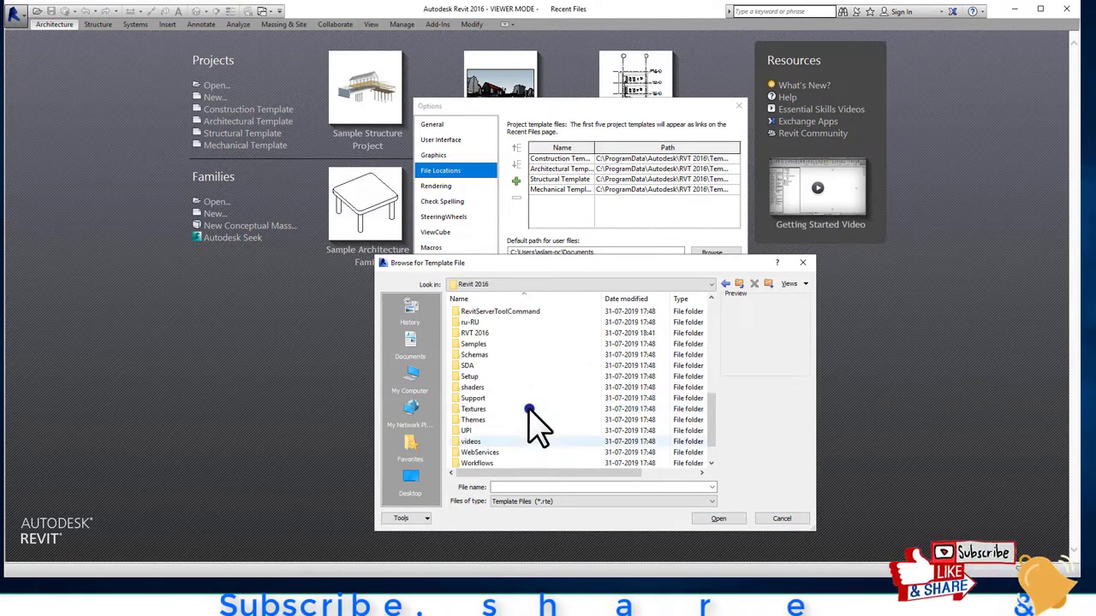
pyautogui.doubleClick(492, 333)
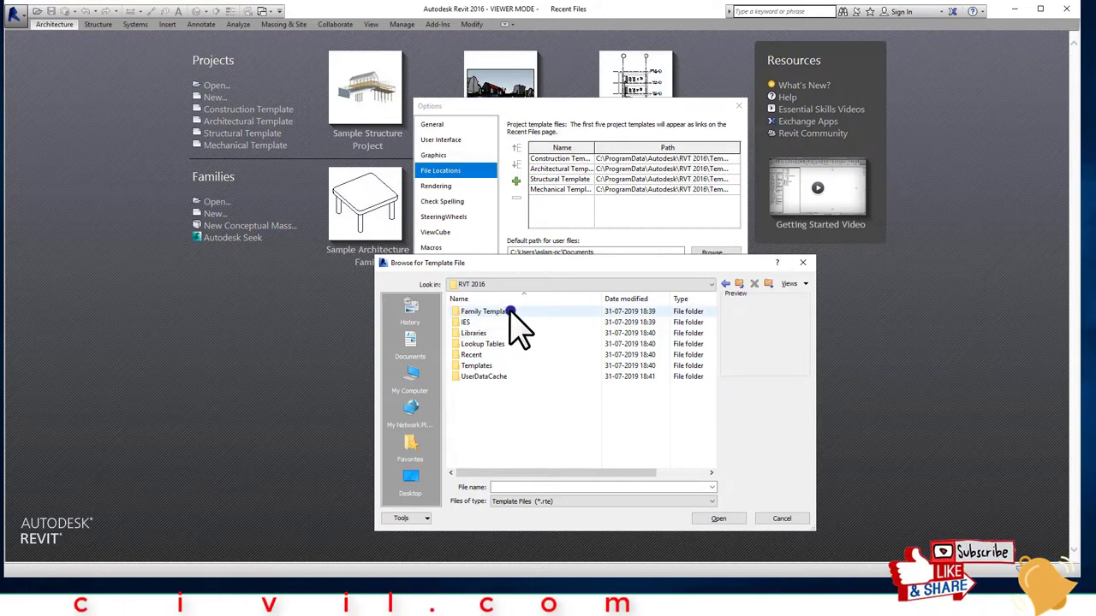
pyautogui.doubleClick(488, 366)
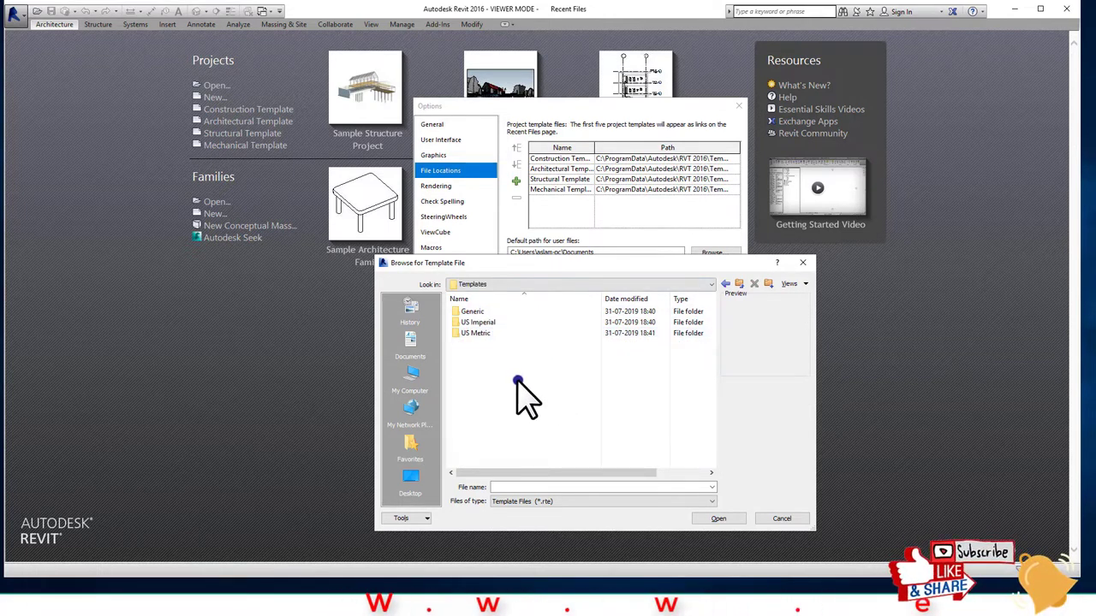
pyautogui.doubleClick(490, 333)
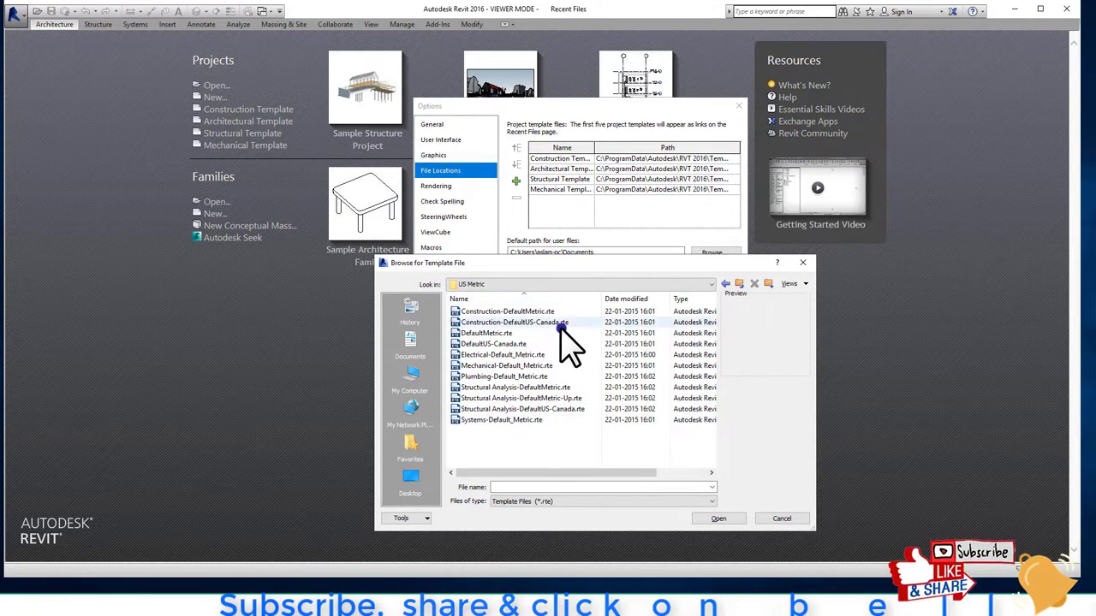
# Step: Add Electrical-Default_Metric.rte to the template list and confirm Options with OK
pyautogui.click(524, 354)
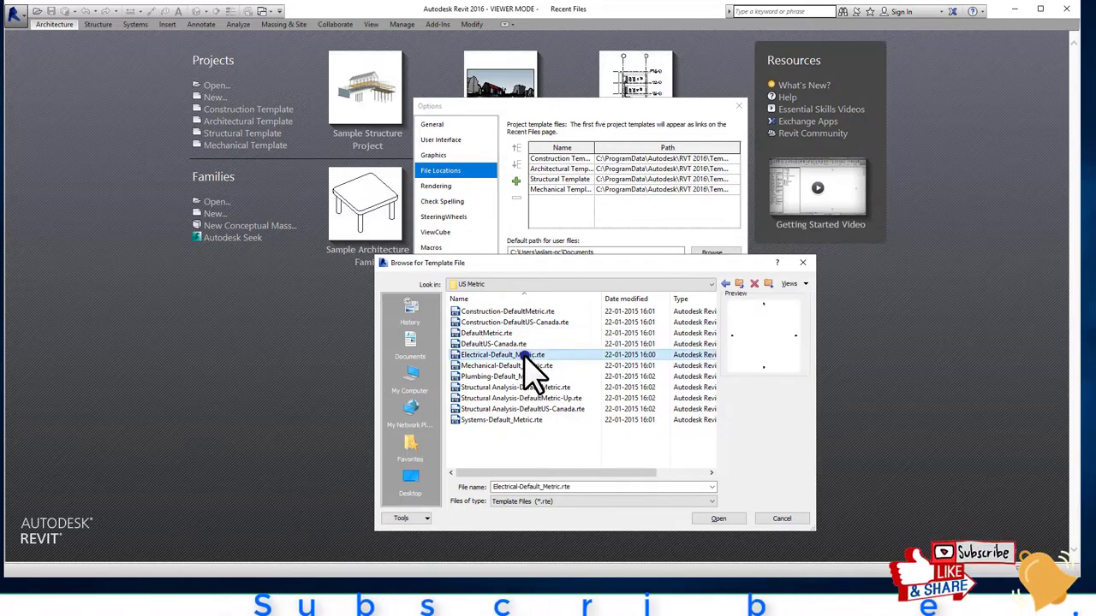
pyautogui.click(715, 519)
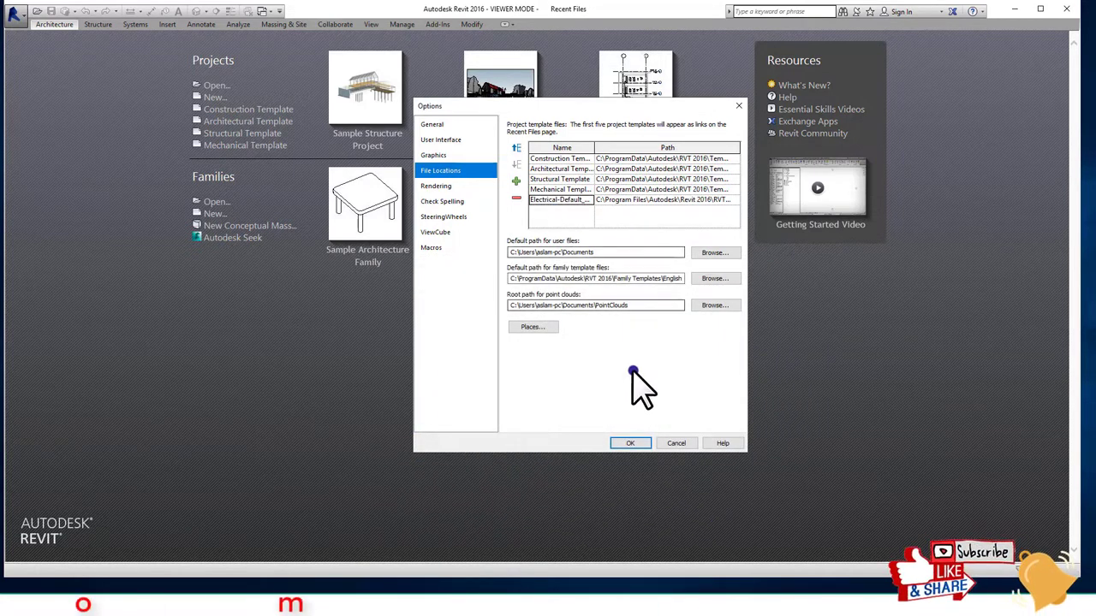
pyautogui.click(632, 442)
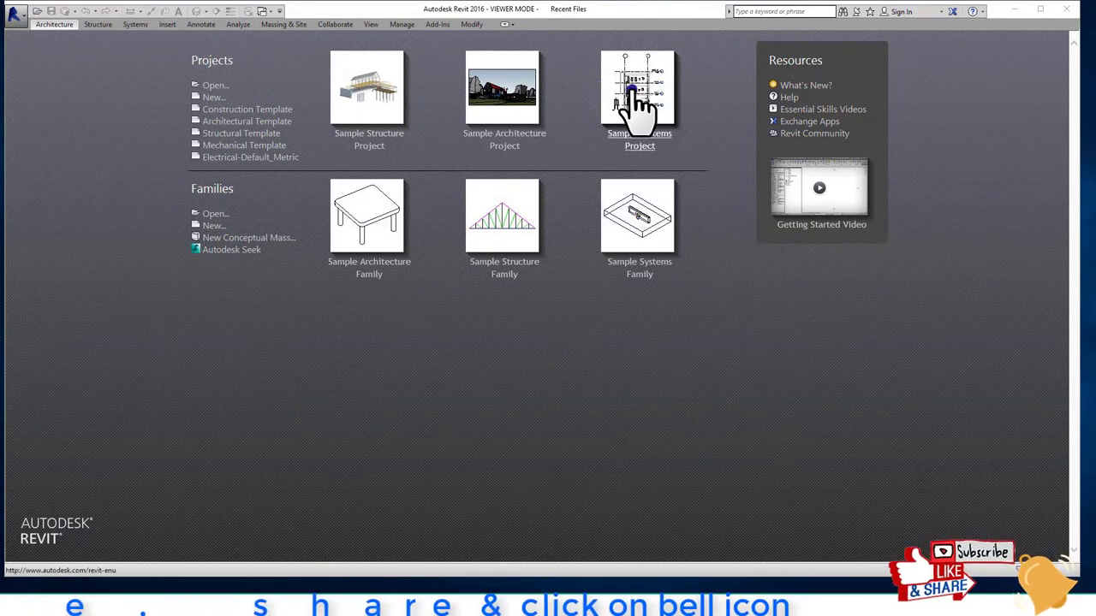
# Step: Open the Sample Systems Project (rme_basic_sample_project) at its Main Electrical Distribution section
pyautogui.click(674, 133)
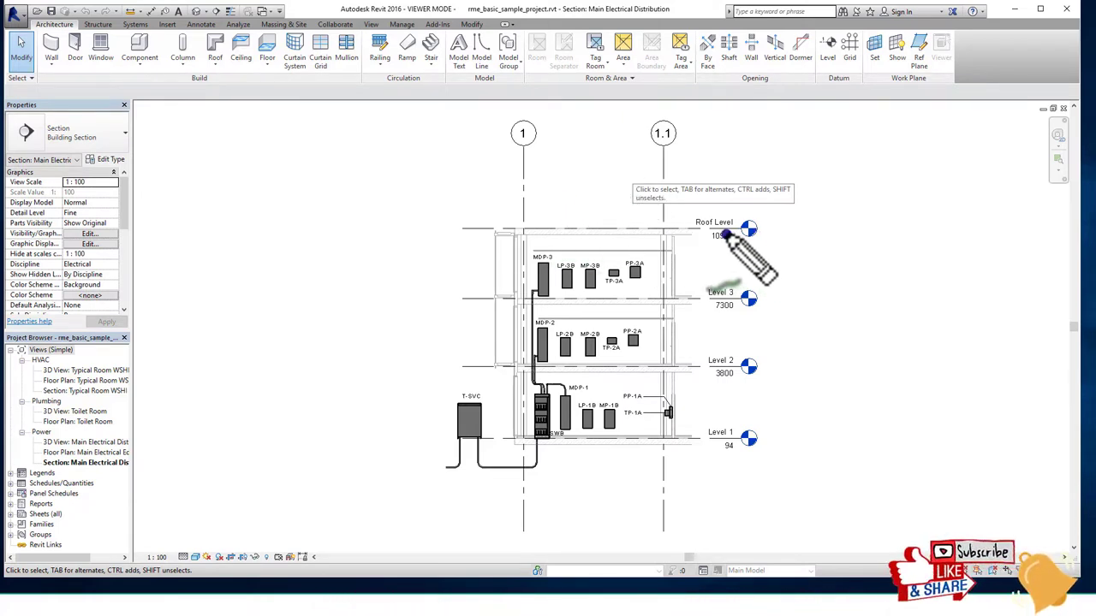
pyautogui.moveTo(722, 231); pyautogui.dragTo(796, 231)
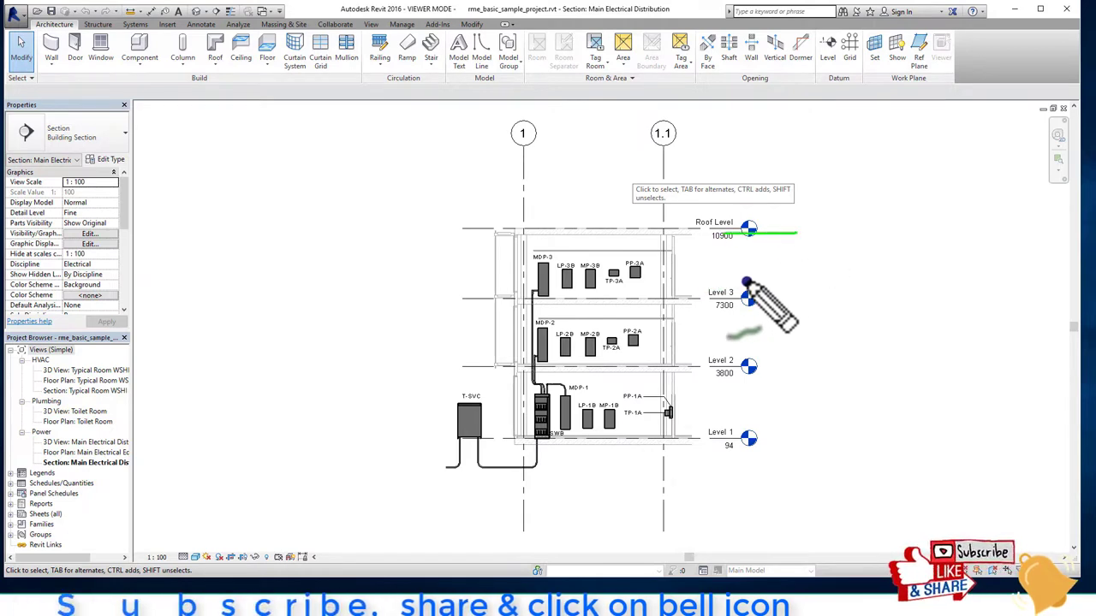
pyautogui.moveTo(774, 296); pyautogui.dragTo(711, 296)
pyautogui.moveTo(753, 363); pyautogui.dragTo(721, 363)
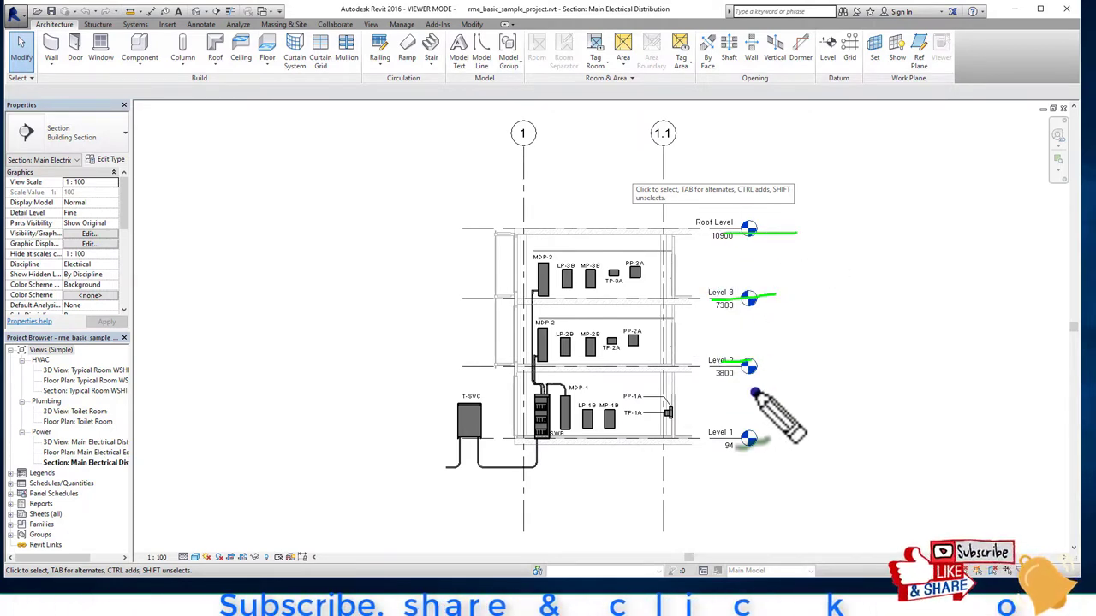
pyautogui.press('e')
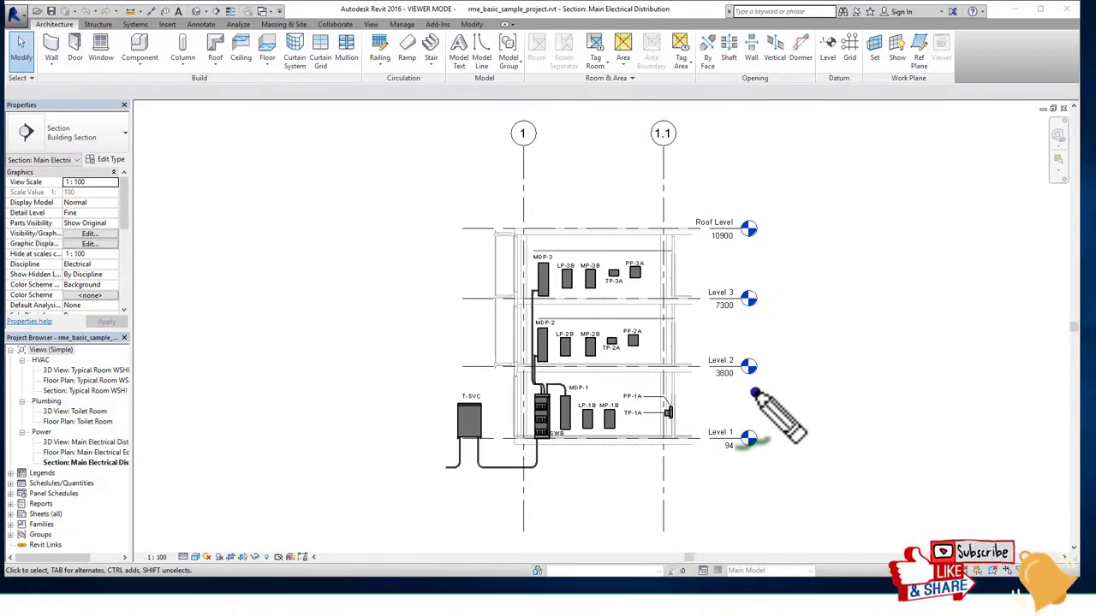
# Step: Switch to the default {3D} view and frame the whole L-shaped building's ductwork and piping
pyautogui.click(195, 12)
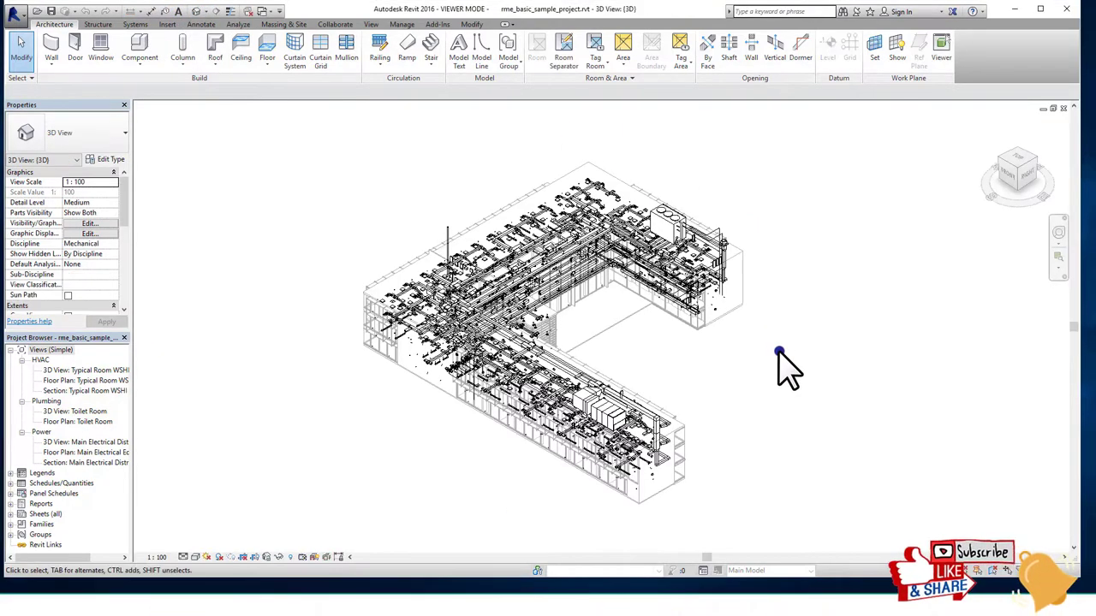
pyautogui.scroll(2, 483, 380)
pyautogui.scroll(2, 493, 383)
pyautogui.scroll(3, 514, 389)
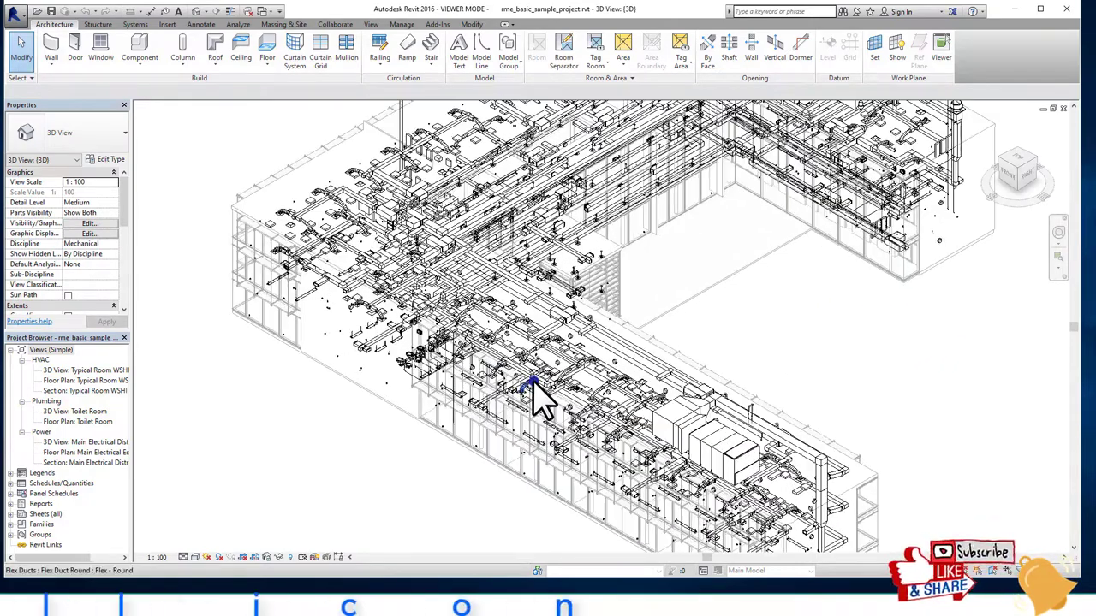
pyautogui.scroll(-3, 860, 469)
pyautogui.scroll(-2, 822, 416)
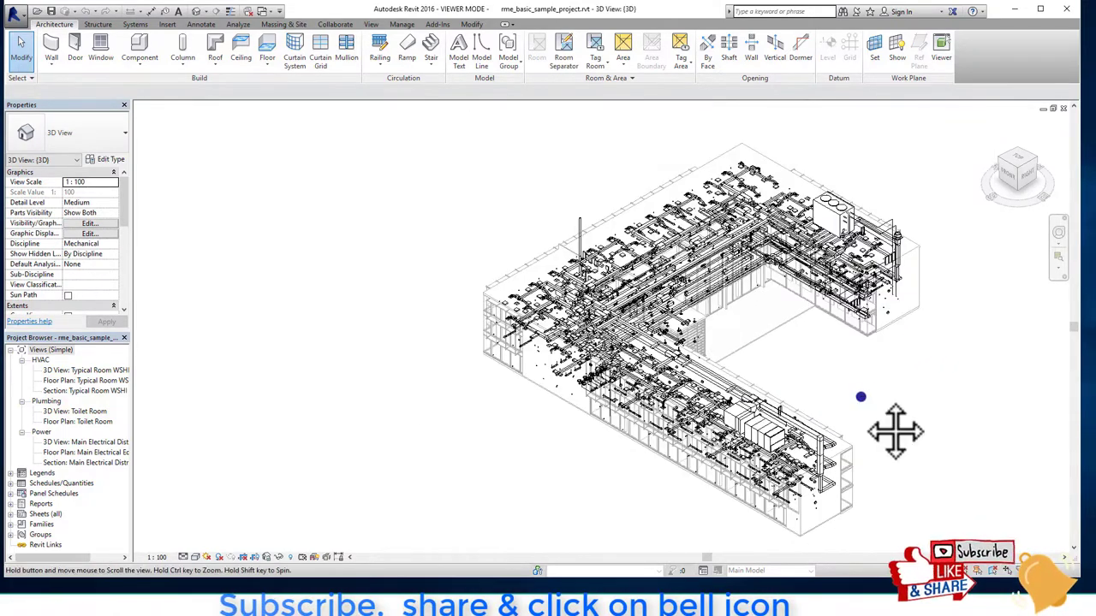
pyautogui.moveTo(897, 430); pyautogui.dragTo(713, 402, button='middle')
pyautogui.scroll(2, 411, 377)
pyautogui.scroll(-2, 531, 386)
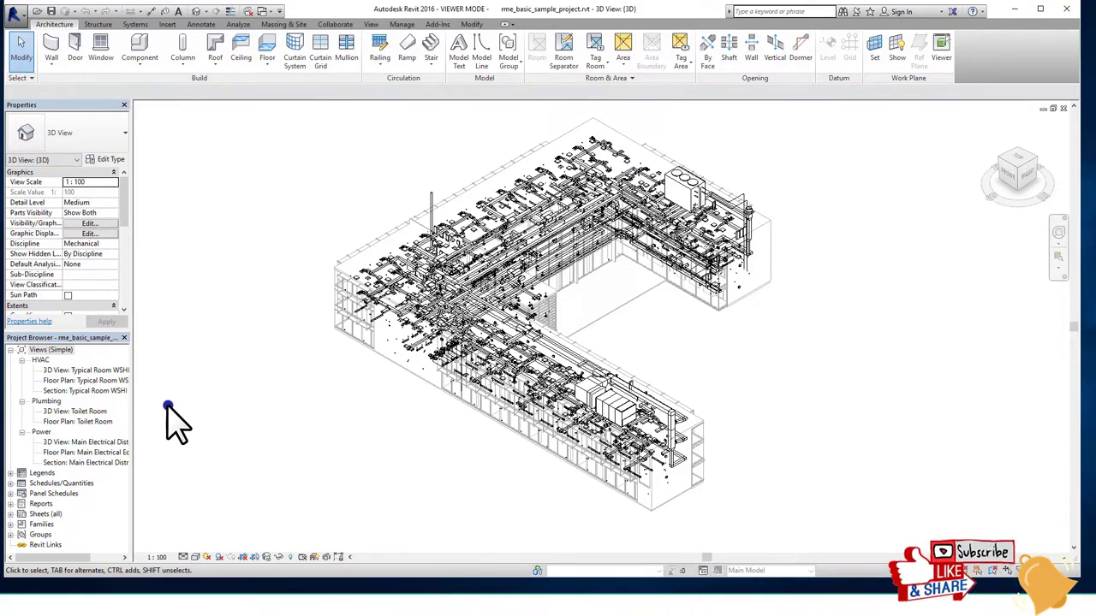
# Step: Open the Plumbing 3D View: Toilet Room from the Project Browser and zoom in
pyautogui.click(10, 351)
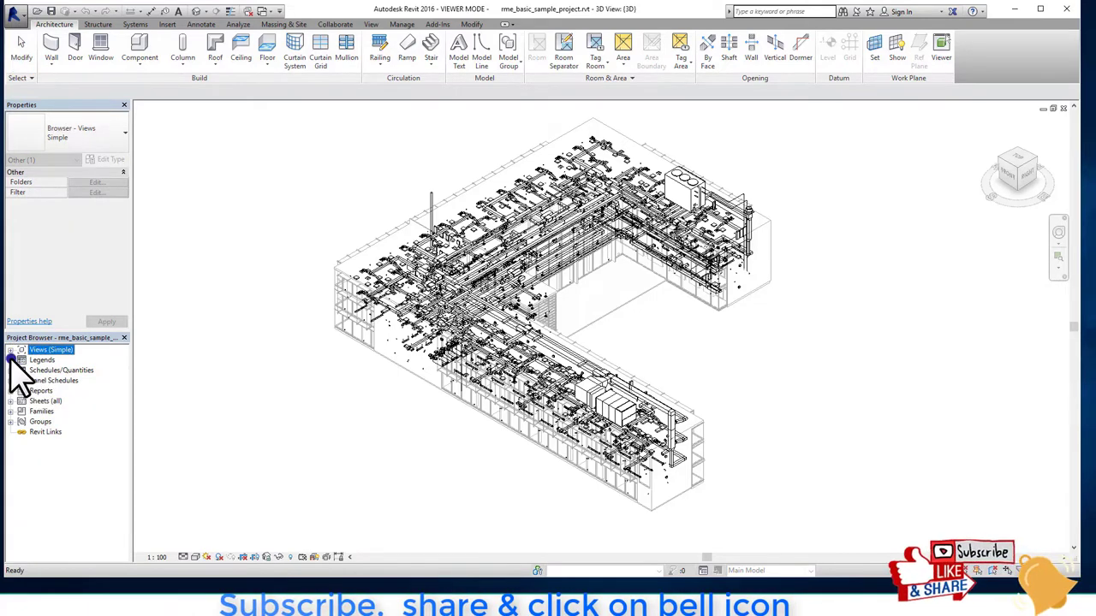
pyautogui.click(10, 351)
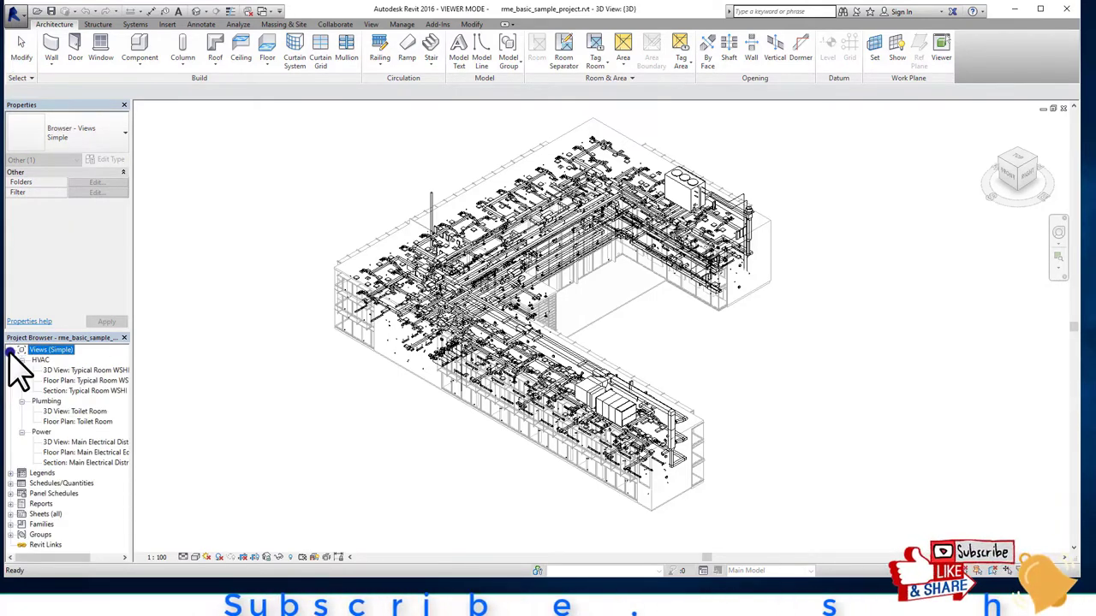
pyautogui.doubleClick(54, 403)
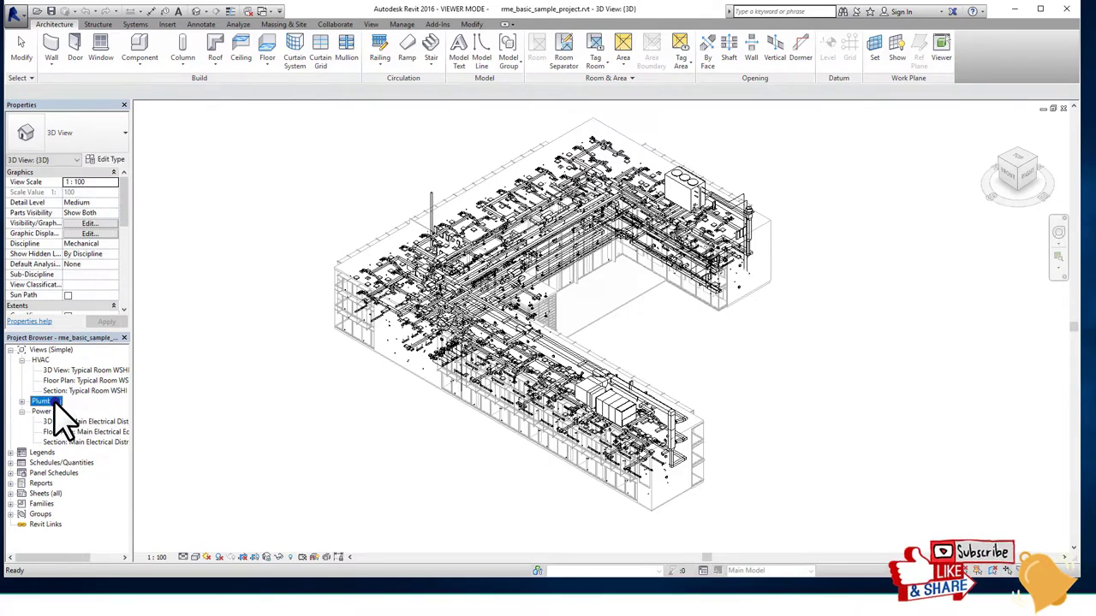
pyautogui.doubleClick(48, 402)
pyautogui.doubleClick(54, 412)
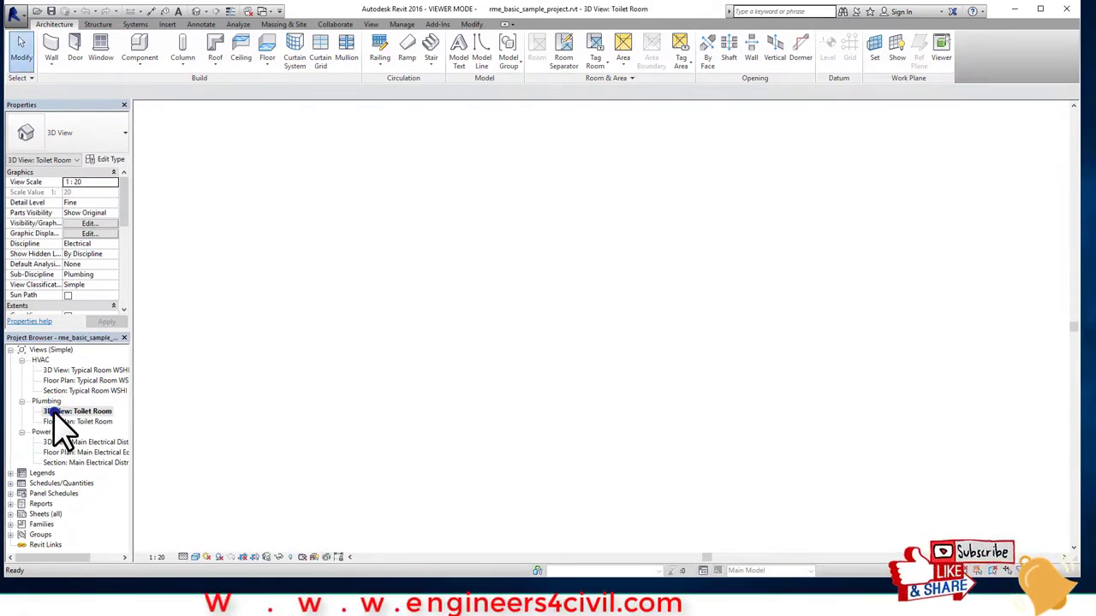
pyautogui.scroll(3, 640, 282)
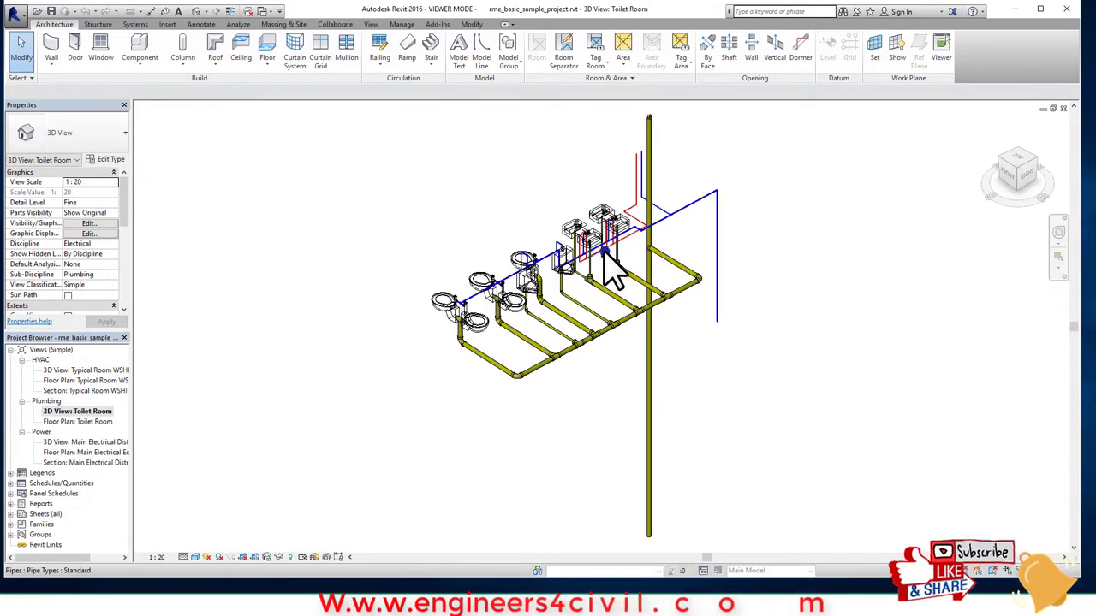
pyautogui.scroll(4, 621, 334)
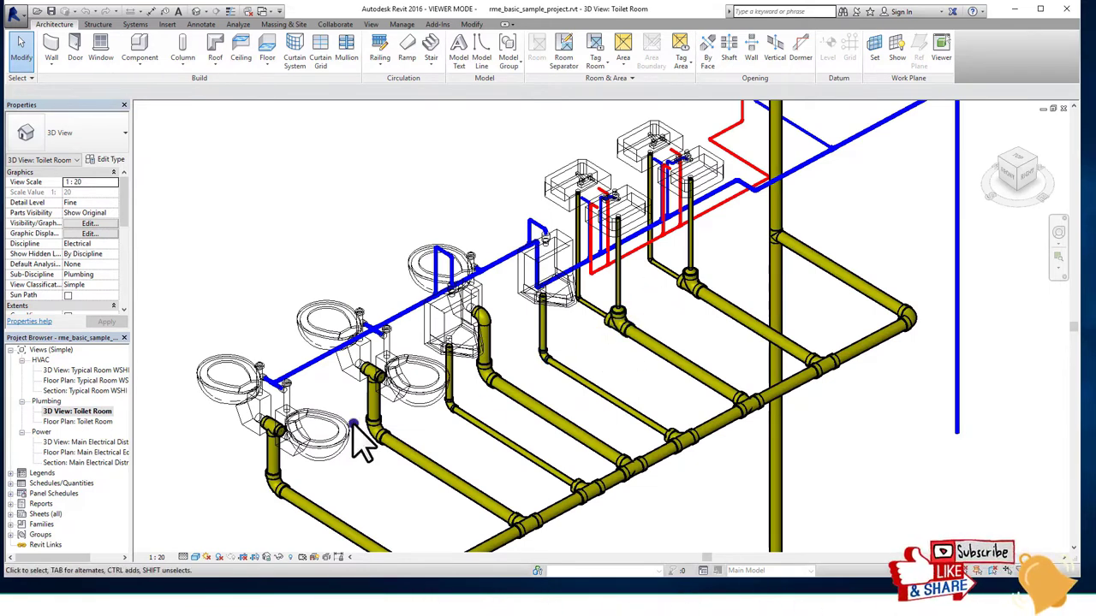
# Step: Open the Plumbing Floor Plan: Toilet Room showing fixtures and piping between grids J and K
pyautogui.doubleClick(77, 421)
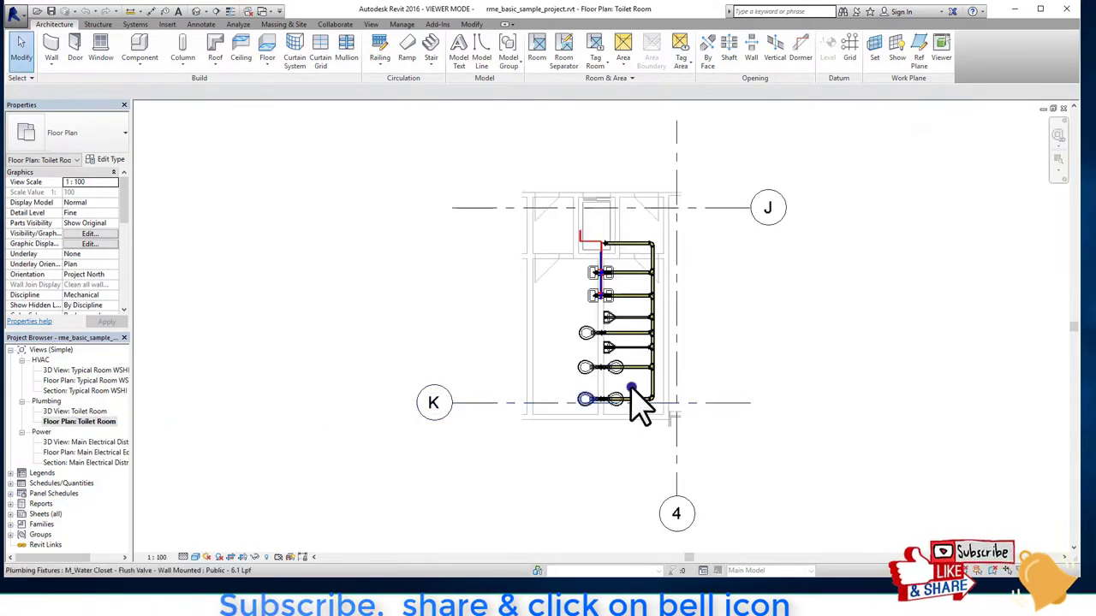
pyautogui.scroll(2, 659, 300)
pyautogui.scroll(1, 659, 302)
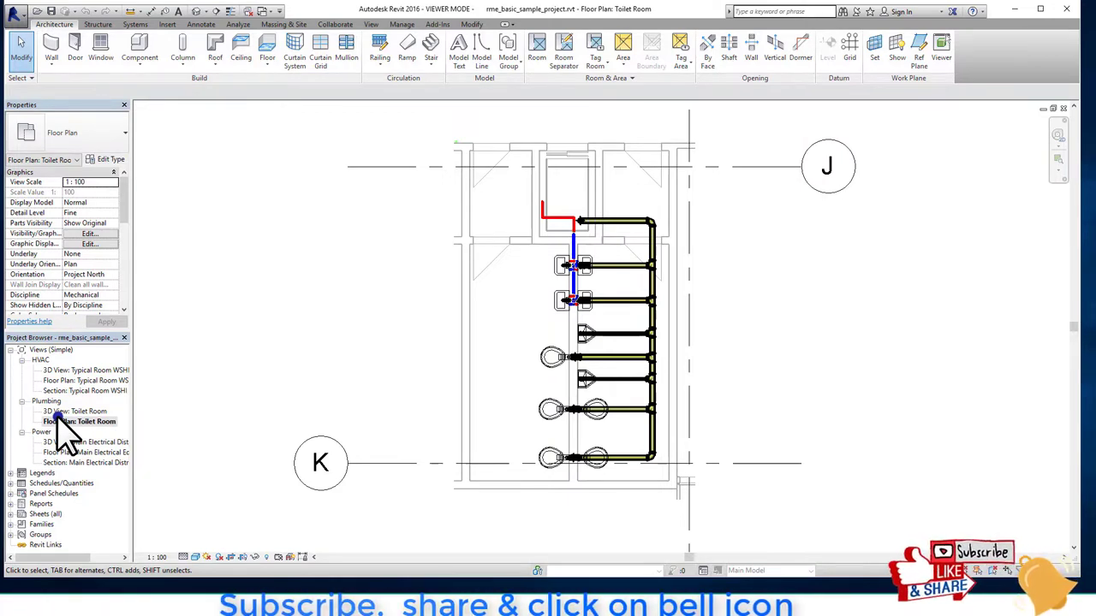
pyautogui.click(56, 423)
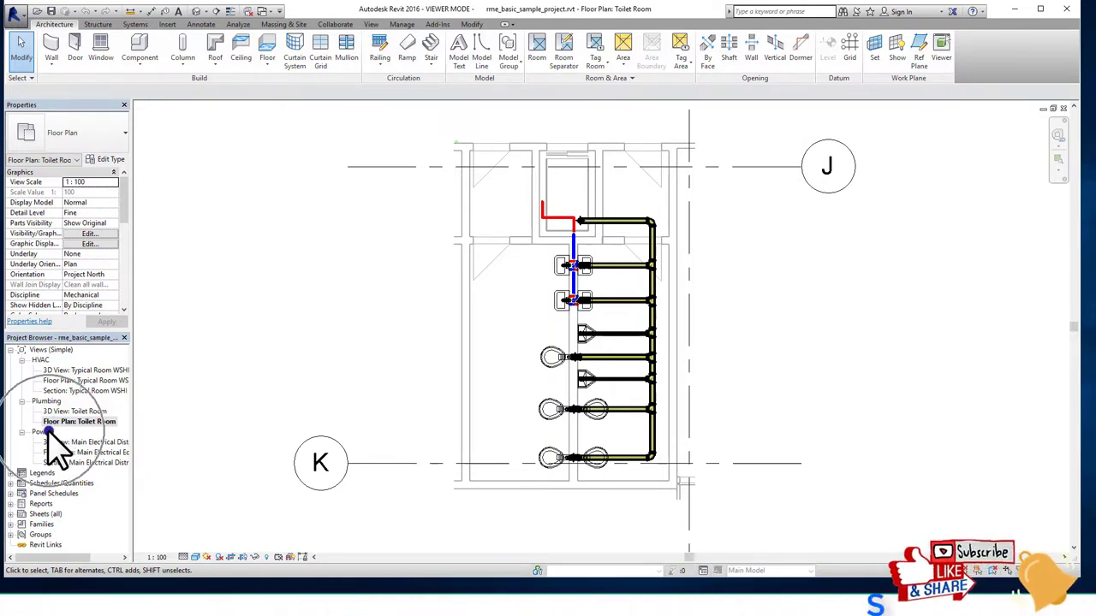
# Step: Open the Main Electrical Distribution views from the Project Browser
pyautogui.doubleClick(58, 443)
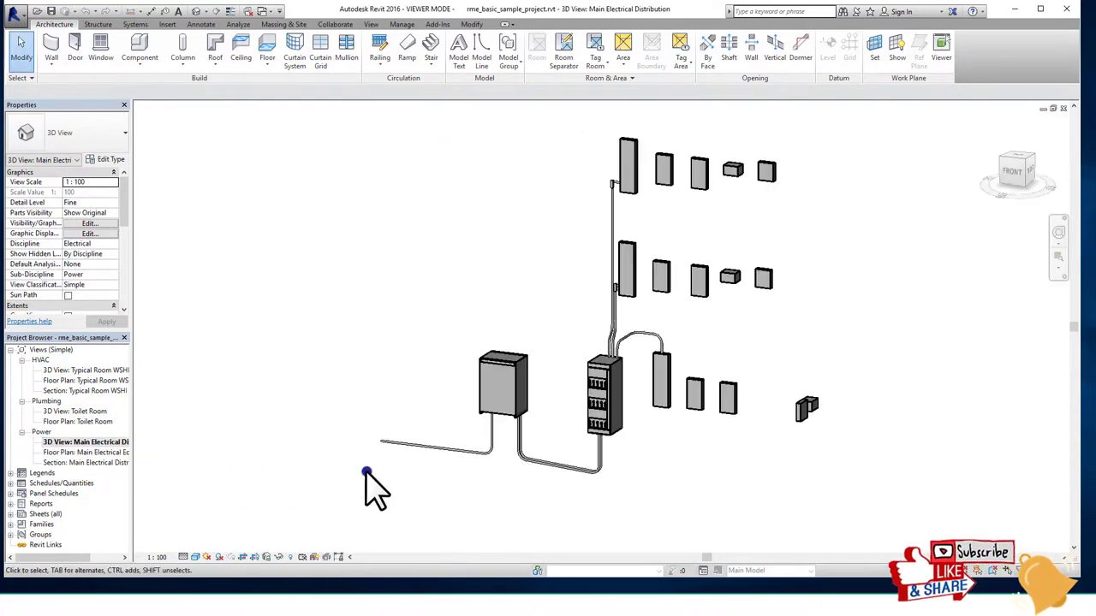
pyautogui.click(675, 419)
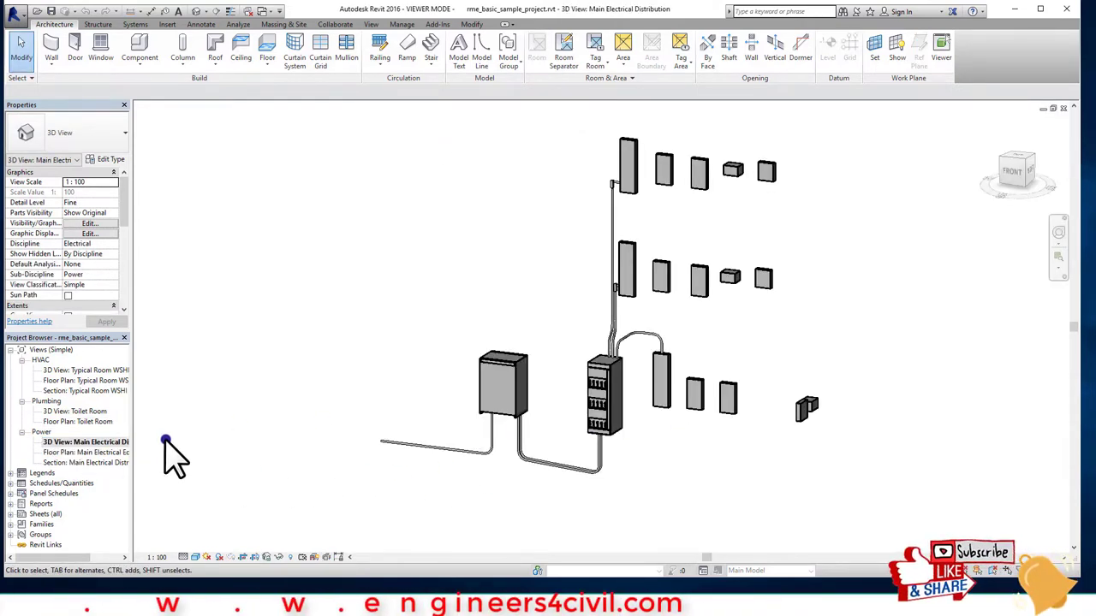
pyautogui.doubleClick(95, 463)
pyautogui.click(700, 351)
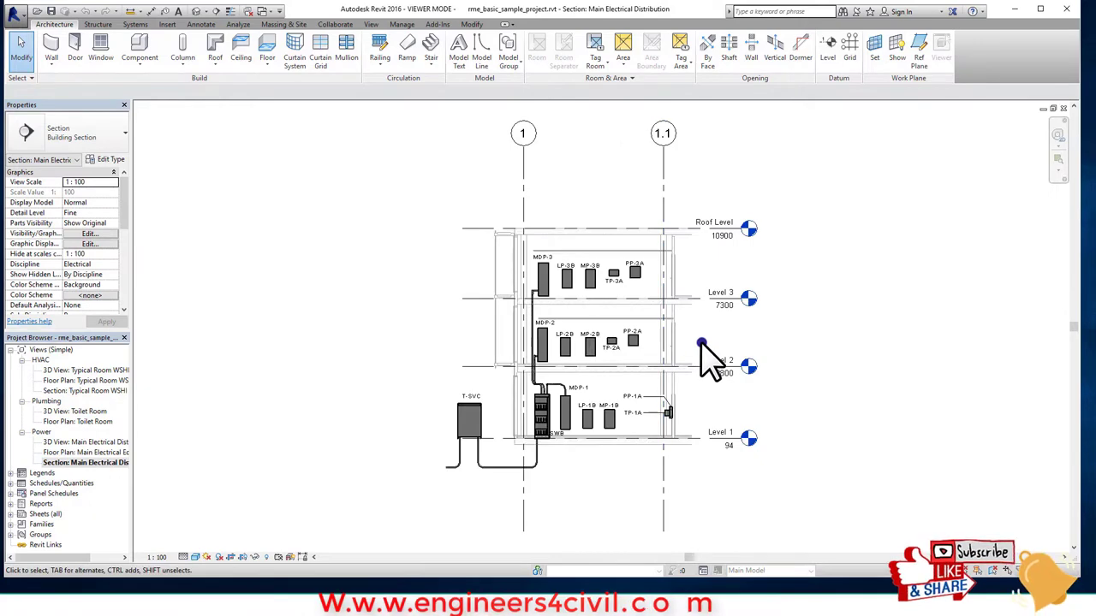
pyautogui.click(124, 410)
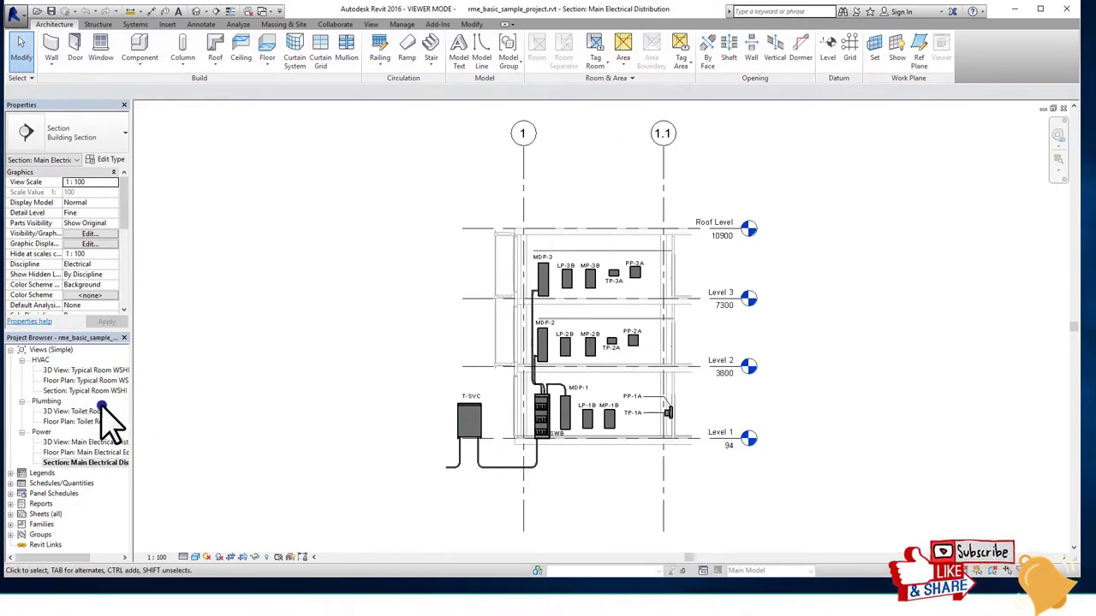
# Step: Open the HVAC 3D View: Typical Room WSHP and zoom in on its ductwork
pyautogui.doubleClick(75, 370)
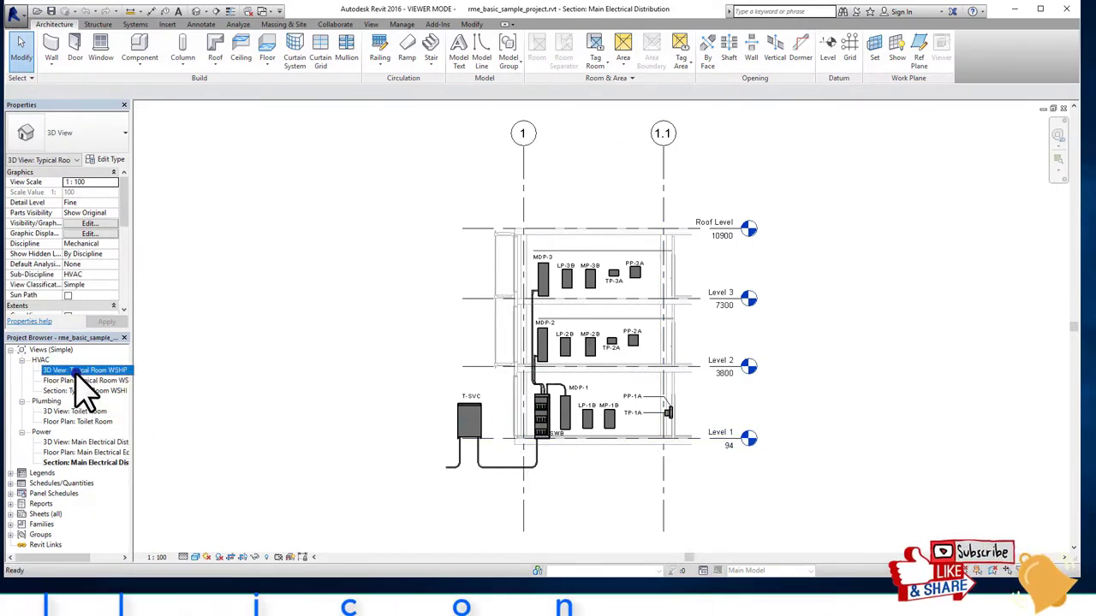
pyautogui.scroll(2, 691, 409)
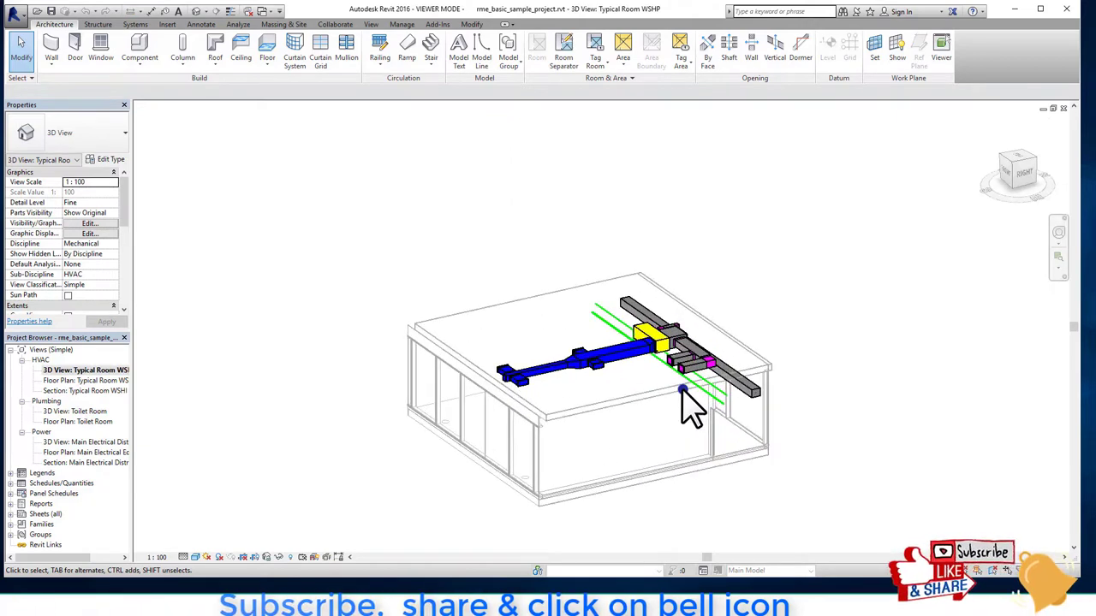
pyautogui.click(61, 417)
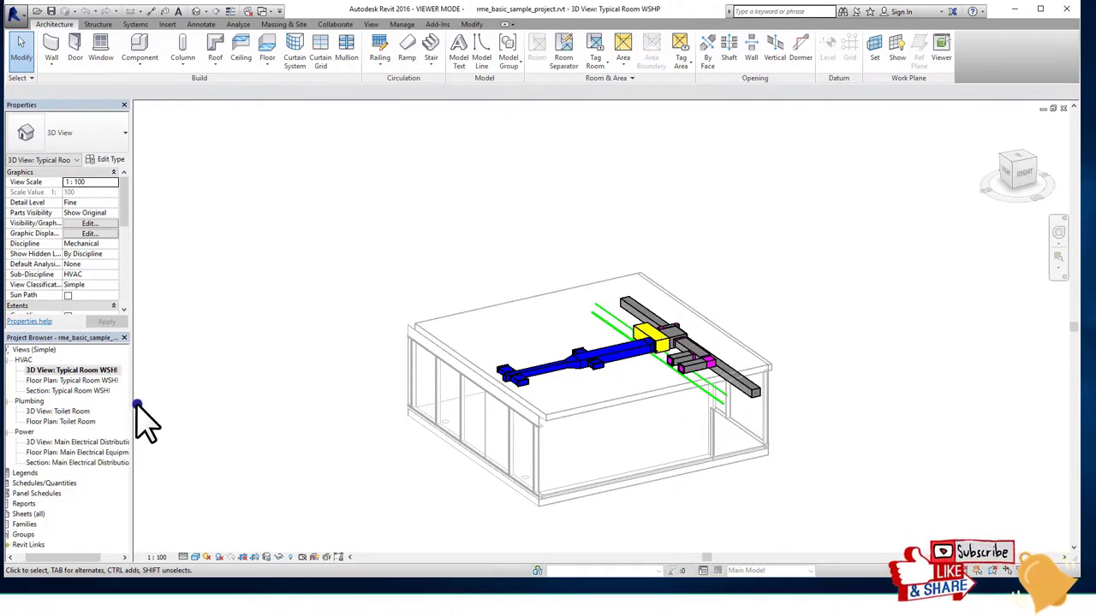
# Step: Expand Families > Air Terminals and inspect the Exhaust Grille Standard type parameters, cancelling unchanged
pyautogui.click(30, 531)
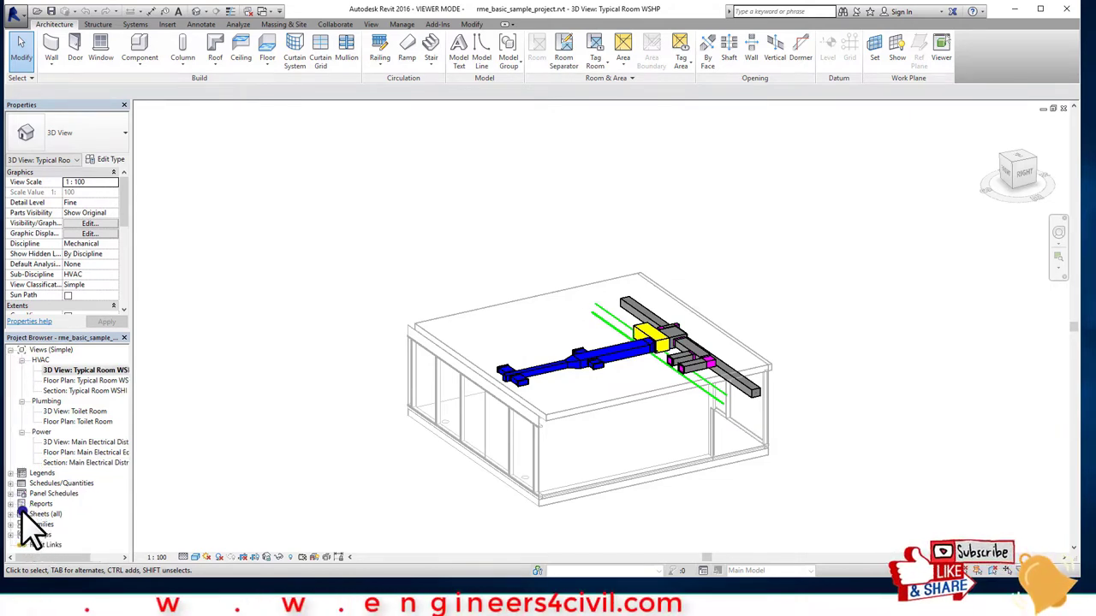
pyautogui.click(11, 523)
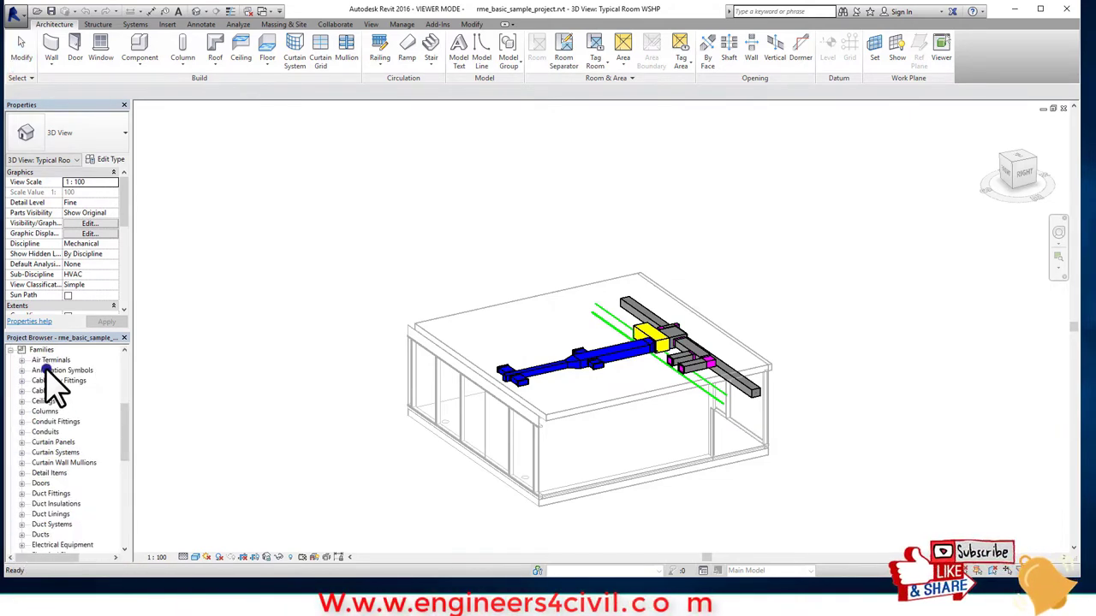
pyautogui.click(21, 359)
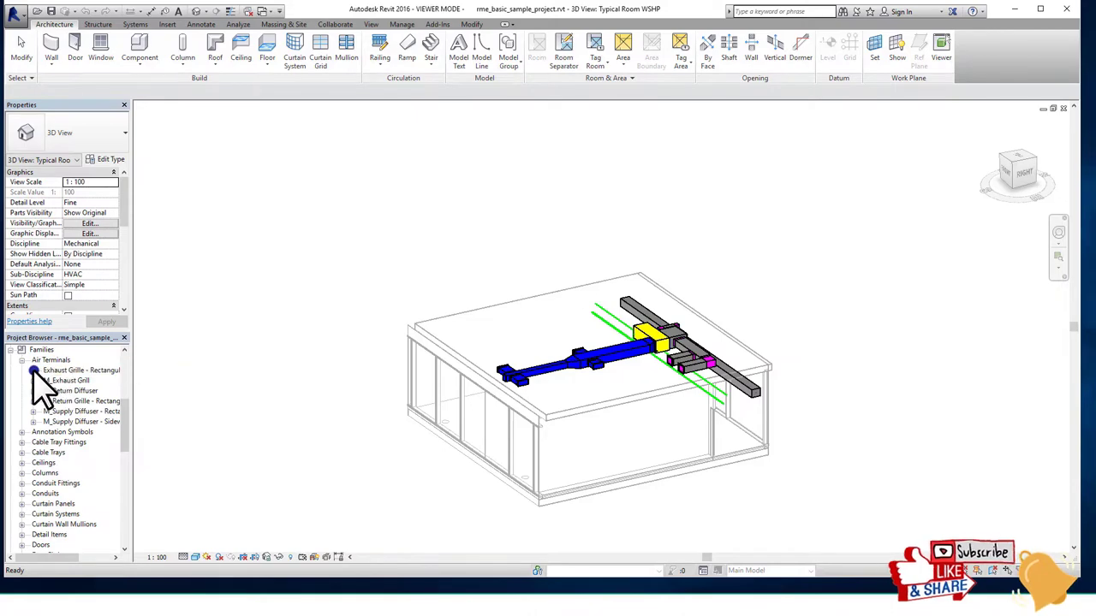
pyautogui.click(33, 370)
pyautogui.doubleClick(61, 380)
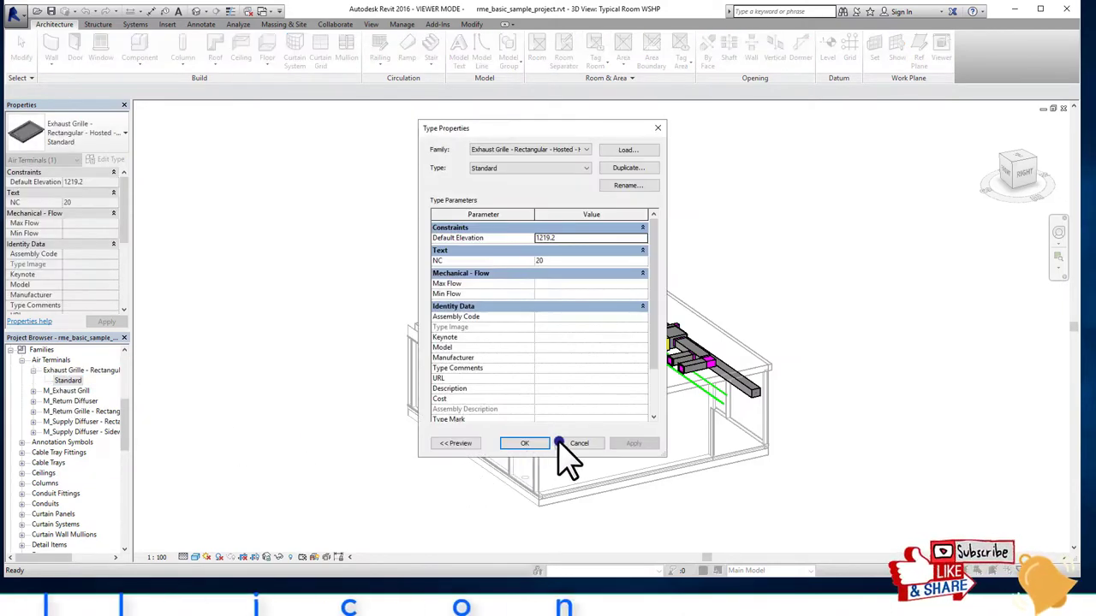
pyautogui.click(560, 443)
# Step: Inspect the M_Exhaust Grill 600 x 600 Face 300 x 300 Connection type parameters without changes
pyautogui.click(32, 390)
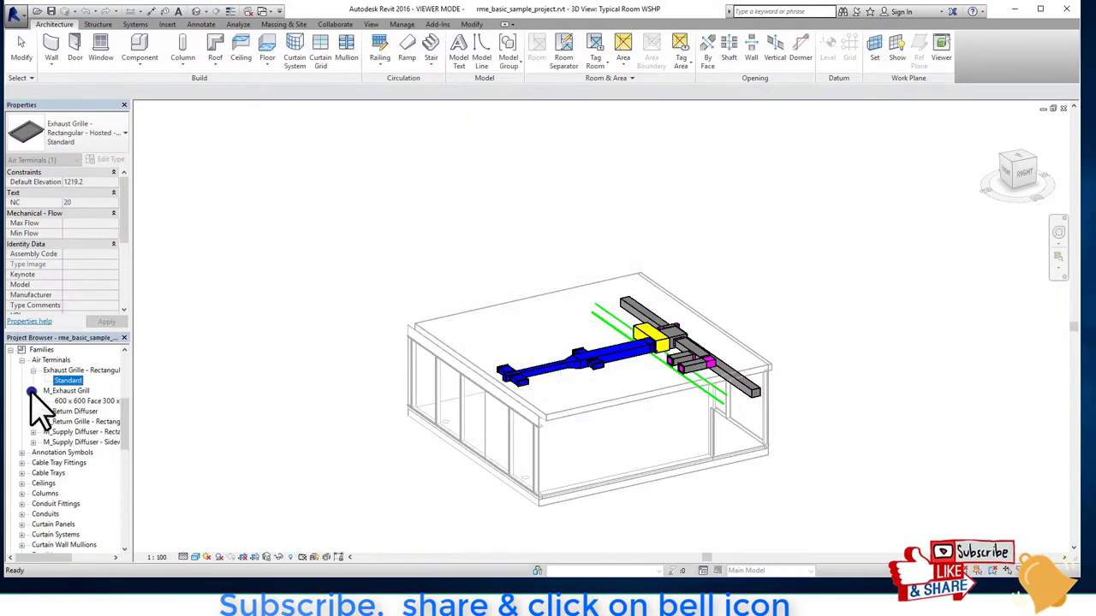
pyautogui.doubleClick(69, 401)
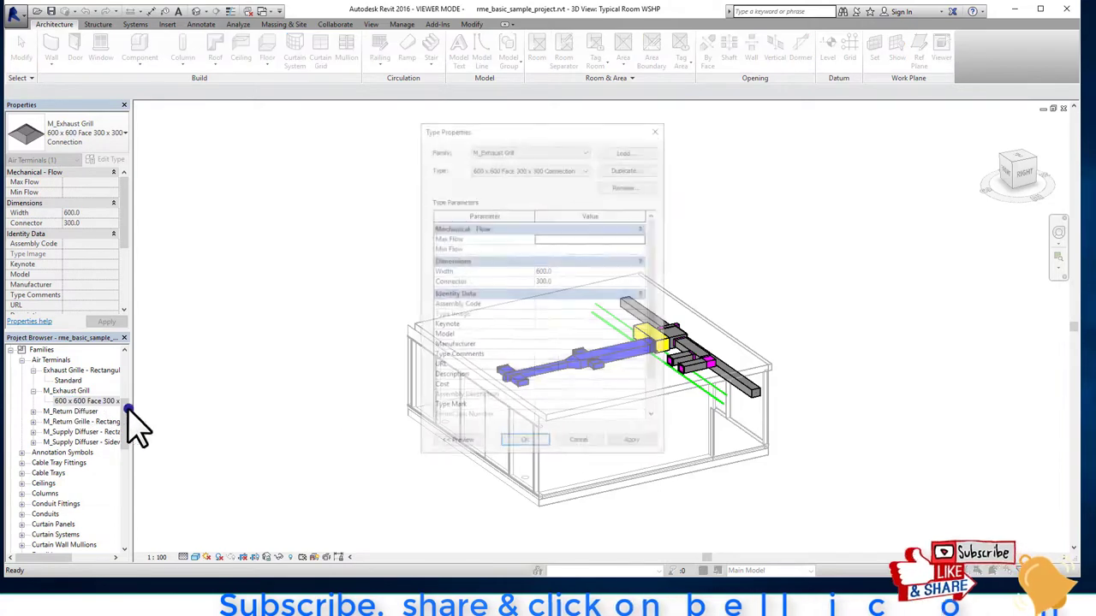
pyautogui.click(580, 444)
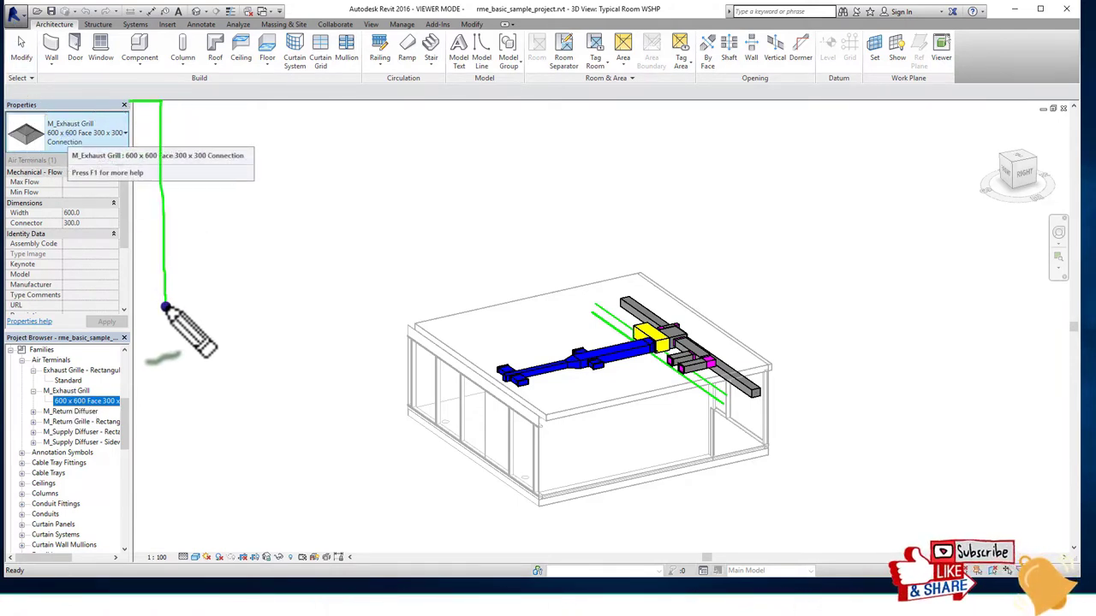
pyautogui.moveTo(161, 103); pyautogui.dragTo(115, 312)
pyautogui.moveTo(163, 232); pyautogui.dragTo(334, 194)
pyautogui.moveTo(139, 336); pyautogui.dragTo(137, 554)
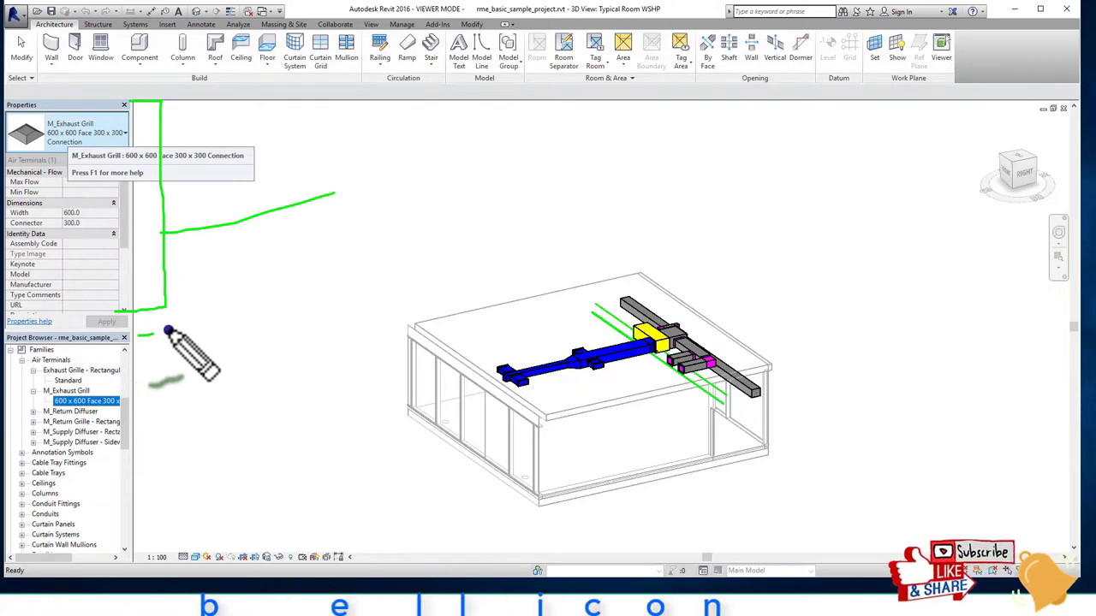
pyautogui.moveTo(189, 415); pyautogui.dragTo(398, 370)
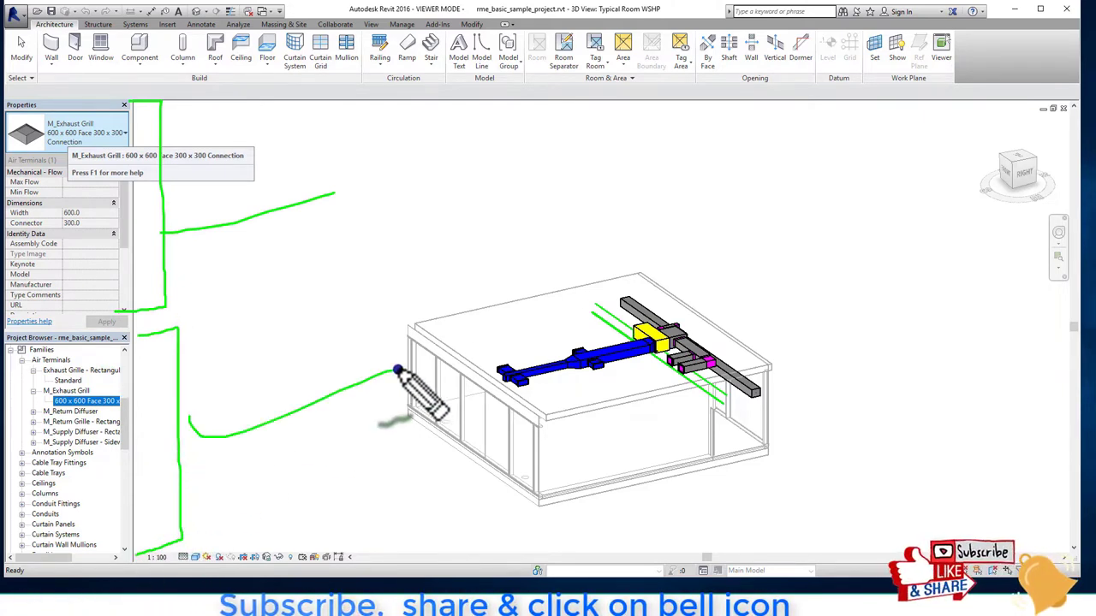
pyautogui.moveTo(190, 120)
pyautogui.mouseDown()
pyautogui.moveTo(243, 569)
pyautogui.moveTo(1002, 220)
pyautogui.moveTo(416, 232)
pyautogui.mouseUp()
pyautogui.press('Escape')
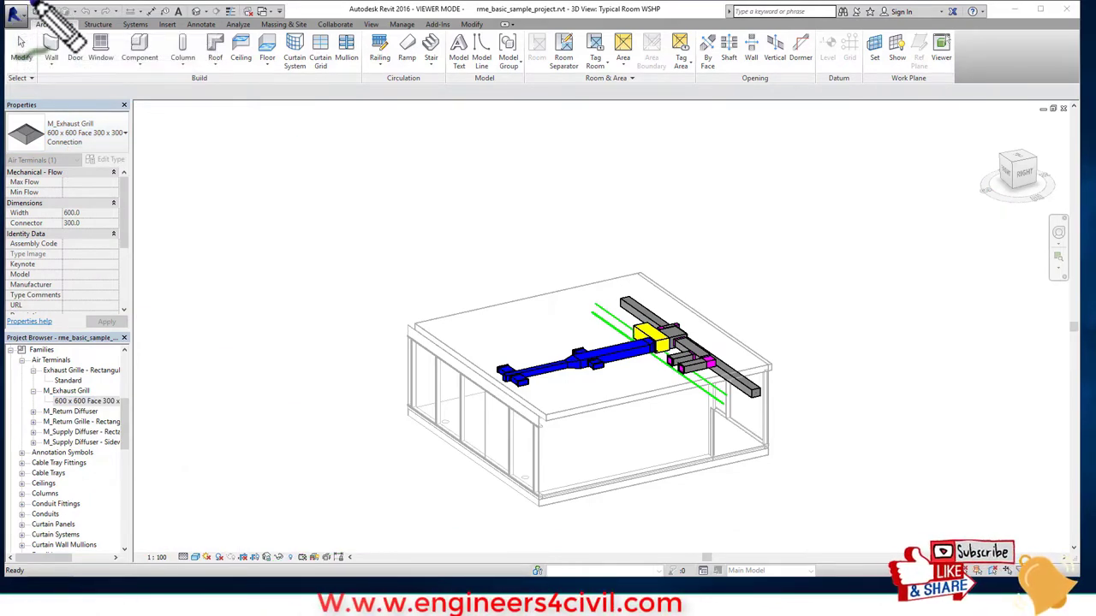
pyautogui.moveTo(34, 19)
pyautogui.mouseDown()
pyautogui.moveTo(206, 17)
pyautogui.moveTo(280, 3)
pyautogui.moveTo(36, 7)
pyautogui.mouseUp()
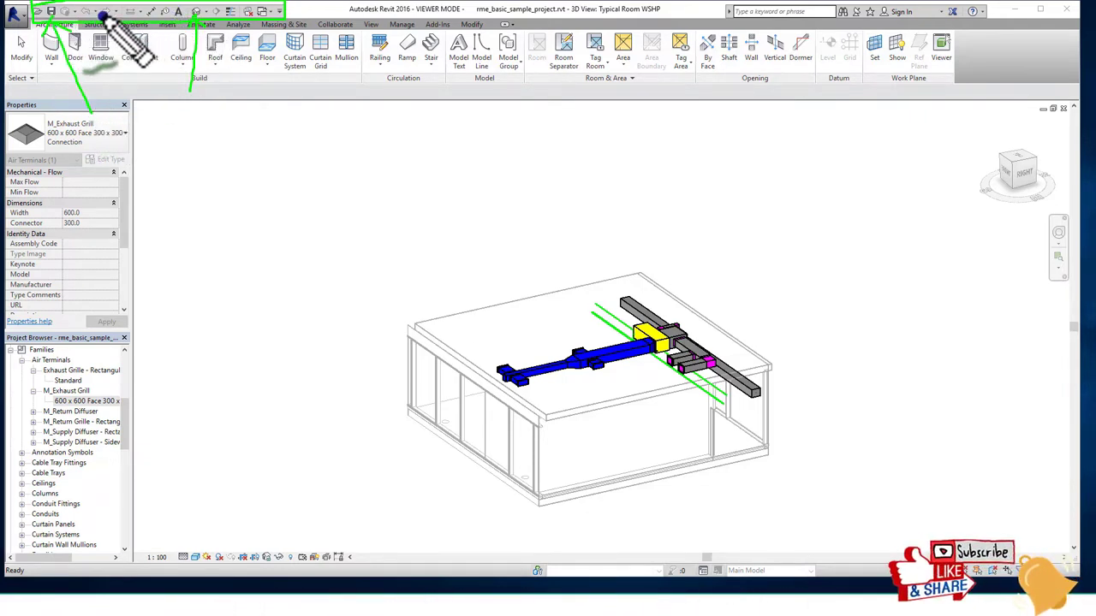
pyautogui.click(97, 24)
pyautogui.click(135, 24)
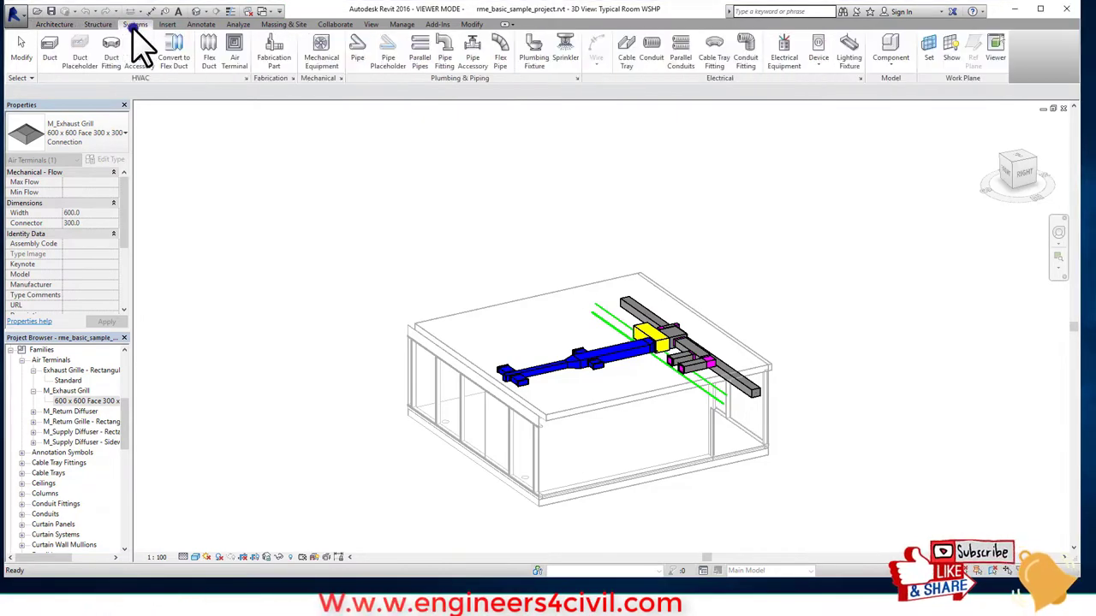
pyautogui.click(68, 24)
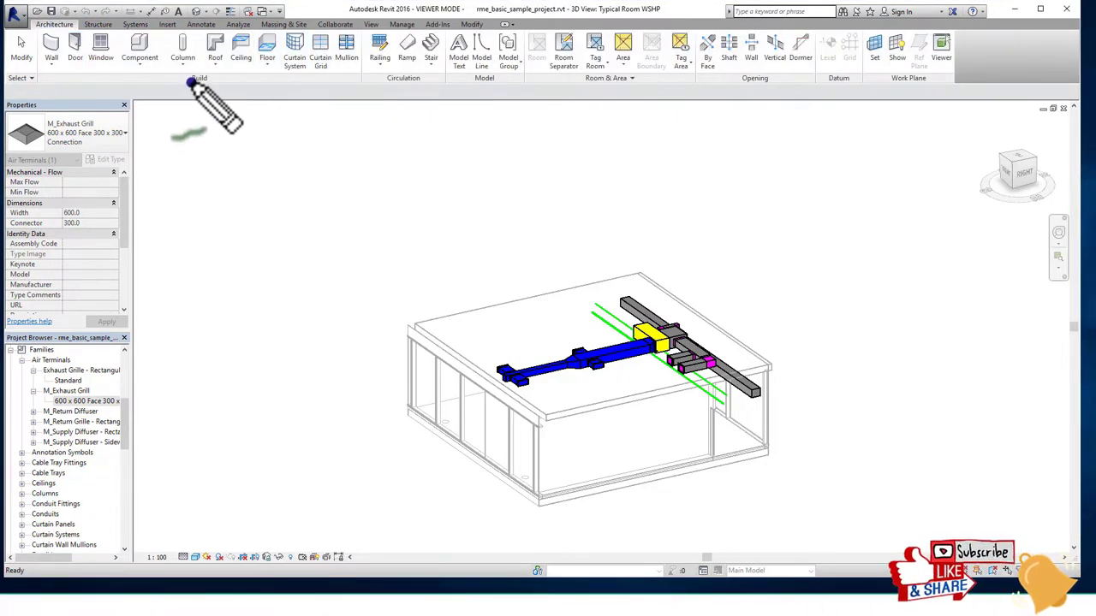
pyautogui.moveTo(387, 83); pyautogui.dragTo(498, 83)
pyautogui.moveTo(584, 83); pyautogui.dragTo(630, 83)
pyautogui.moveTo(719, 83); pyautogui.dragTo(933, 83)
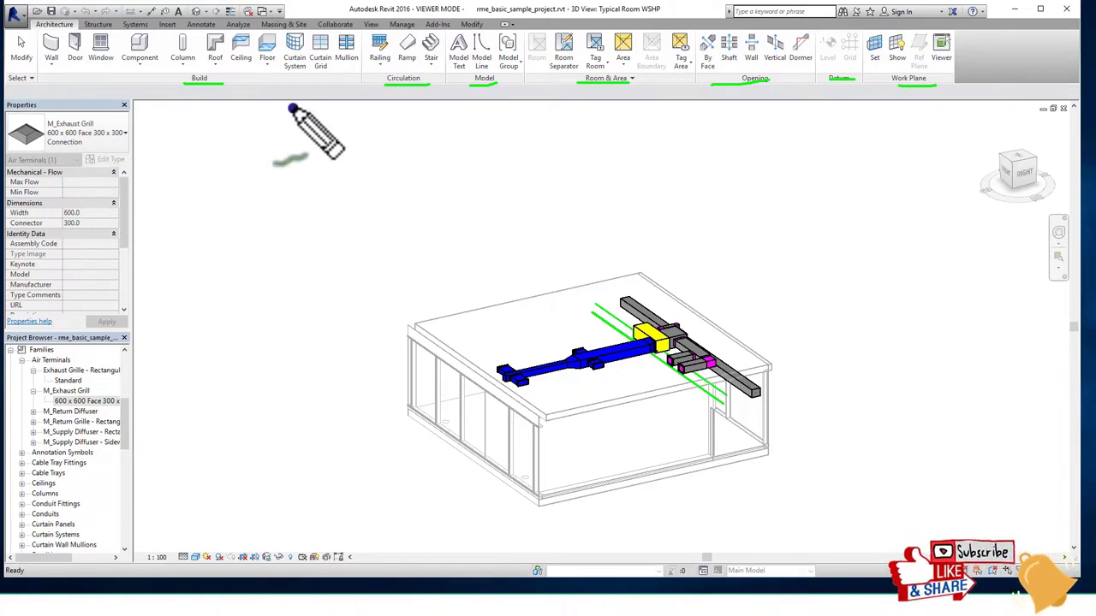
pyautogui.moveTo(315, 157); pyautogui.dragTo(346, 150)
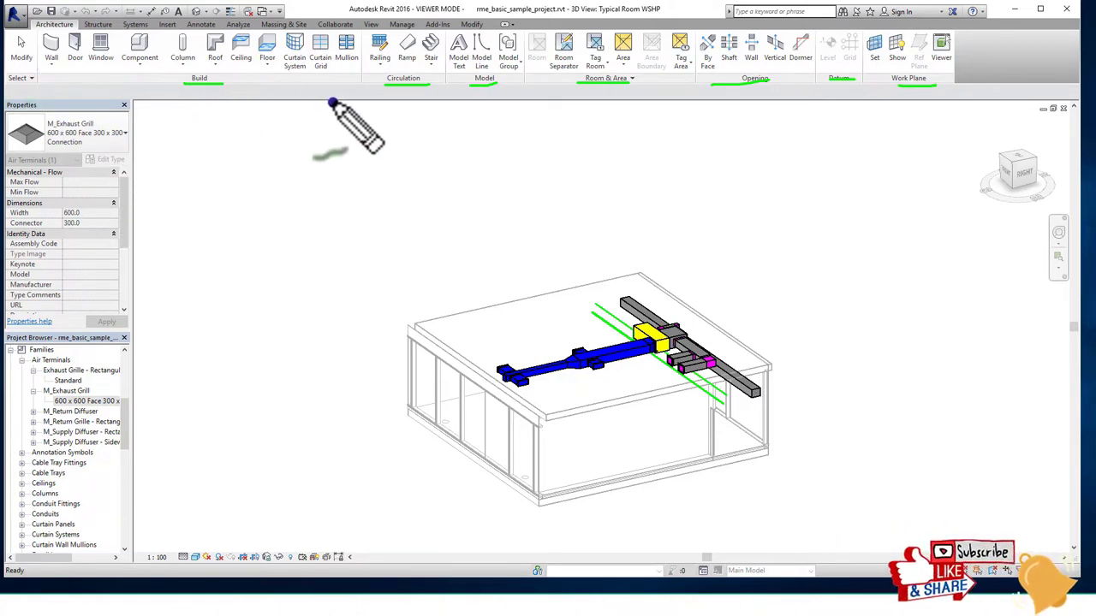
pyautogui.click(98, 24)
pyautogui.moveTo(107, 79); pyautogui.dragTo(137, 79)
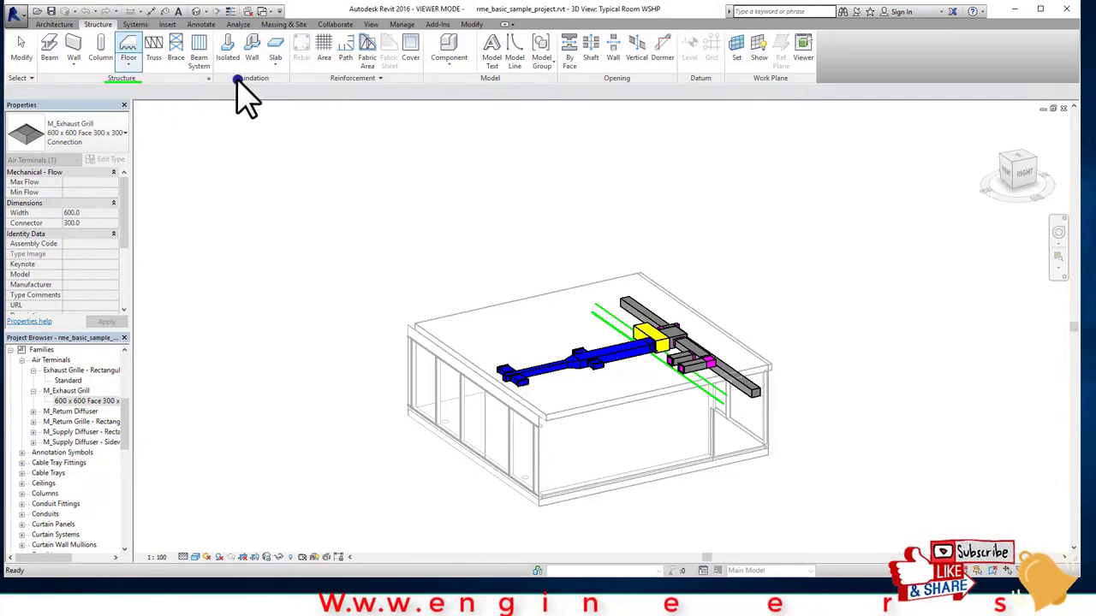
pyautogui.moveTo(234, 83); pyautogui.dragTo(293, 85)
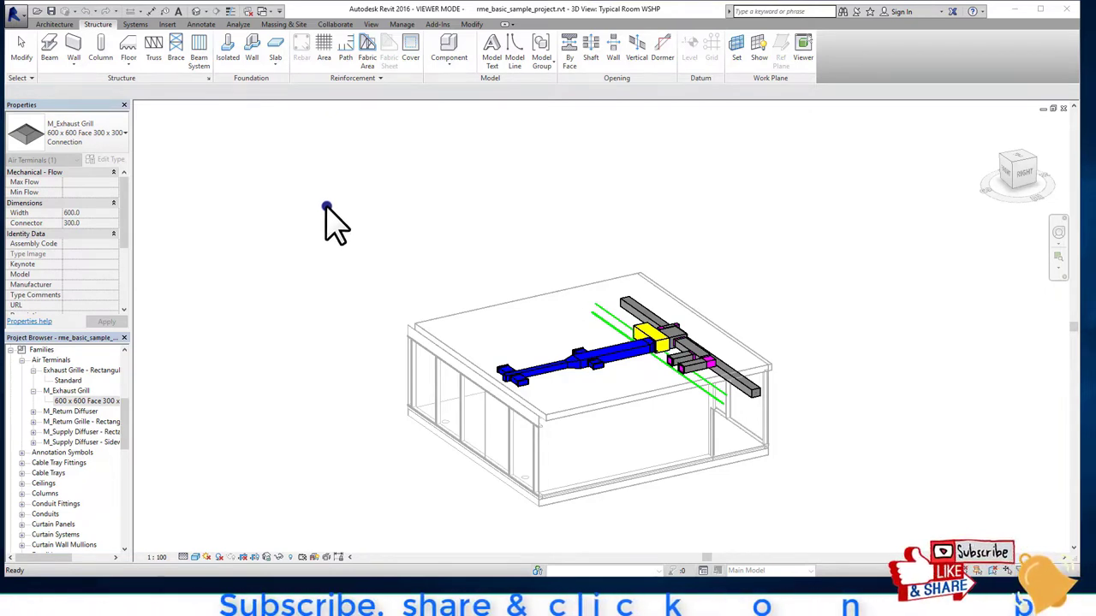
pyautogui.click(58, 26)
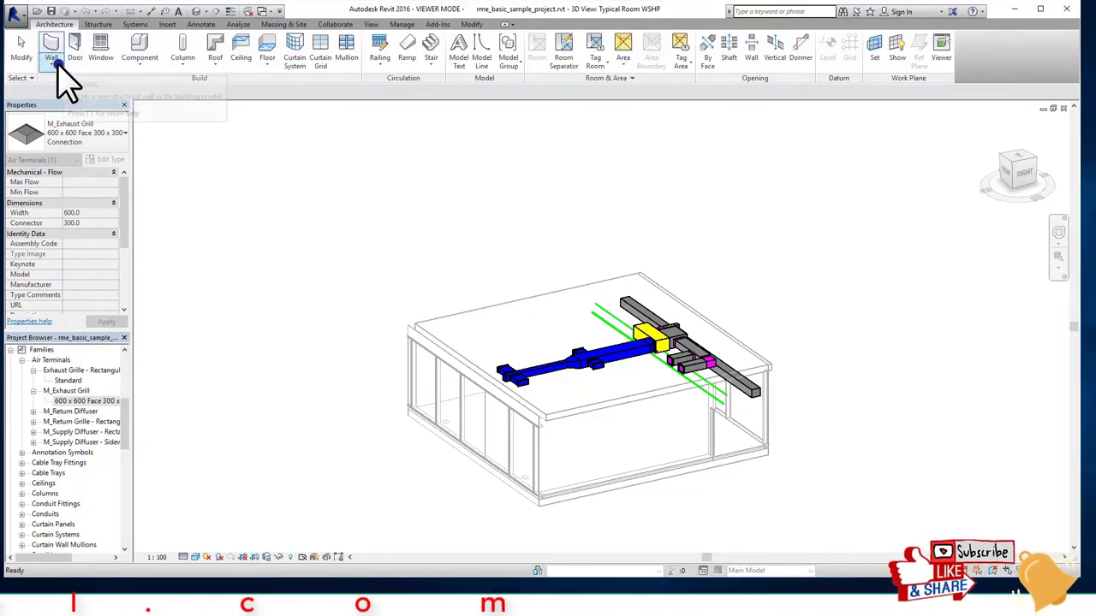
# Step: Begin an Exterior - Brick on Mtl. Stud wall, then cancel it and return to Architecture tools
pyautogui.click(51, 47)
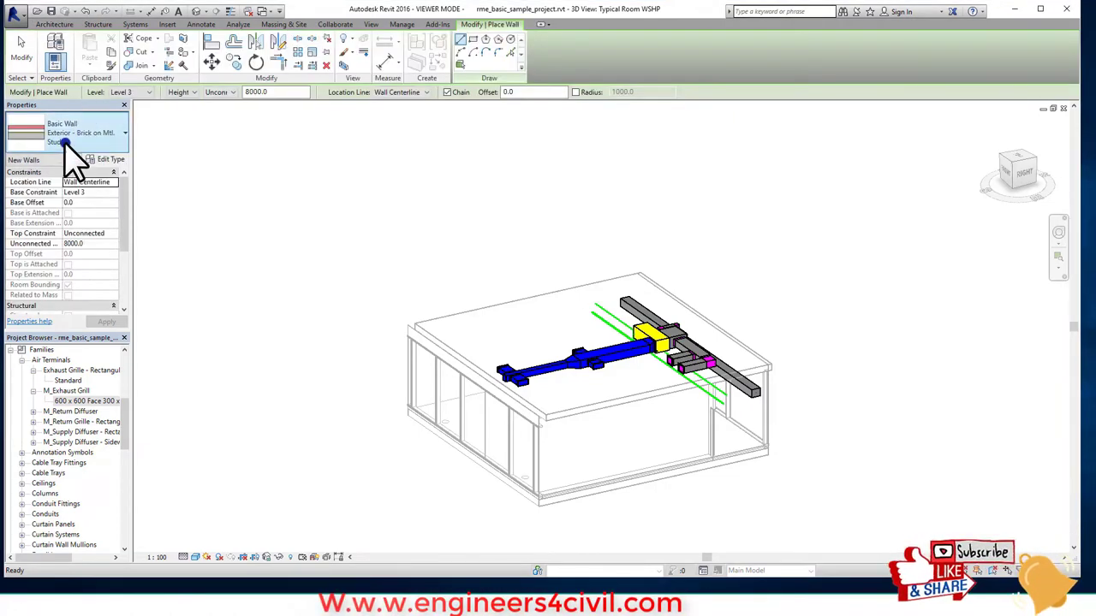
pyautogui.click(122, 141)
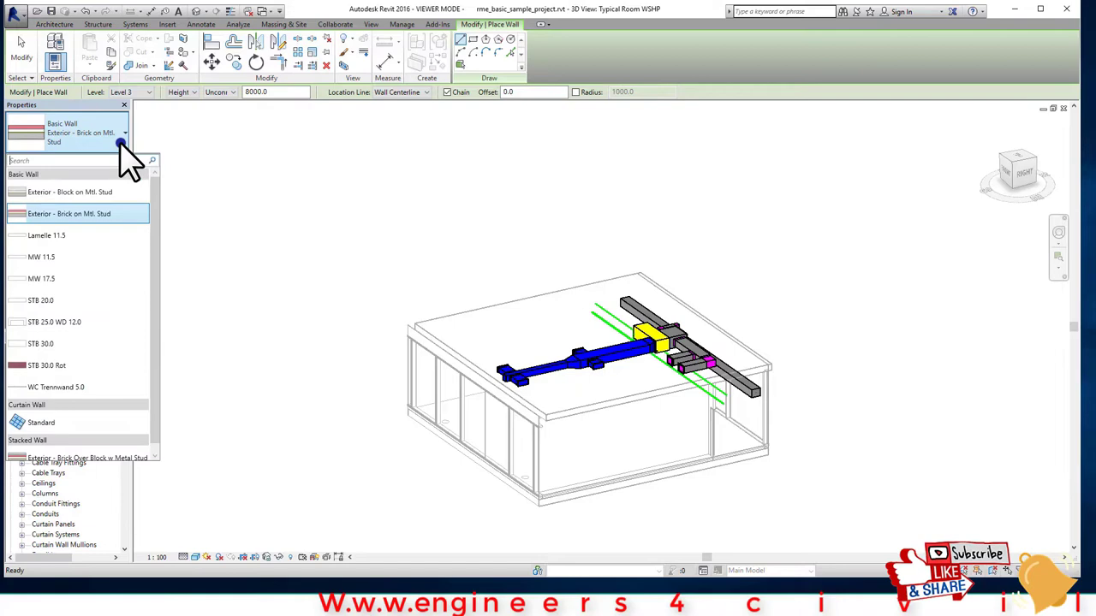
pyautogui.click(96, 216)
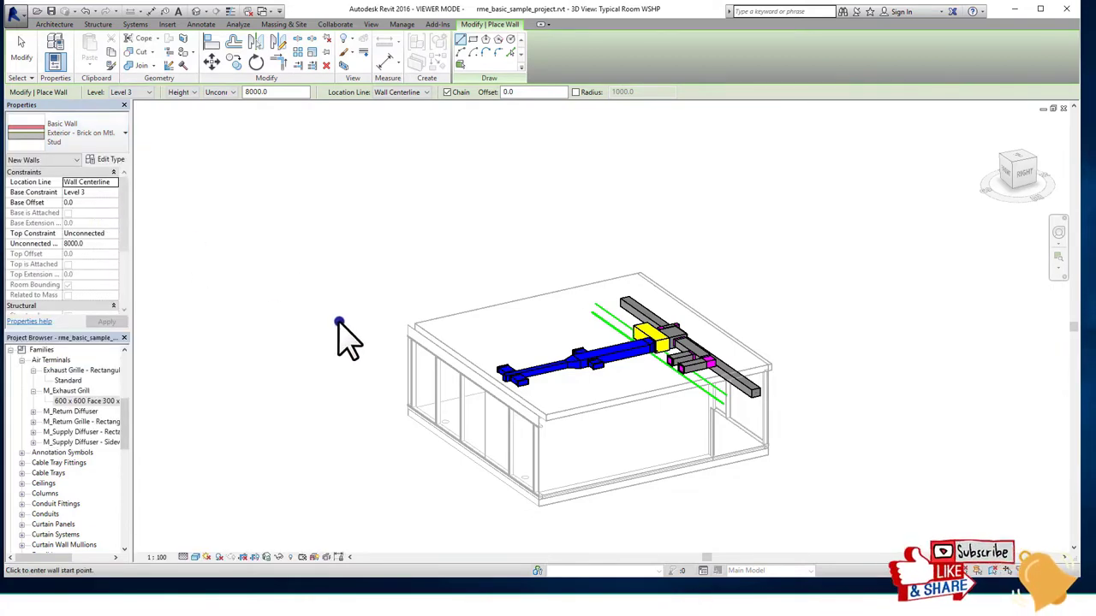
pyautogui.click(368, 408)
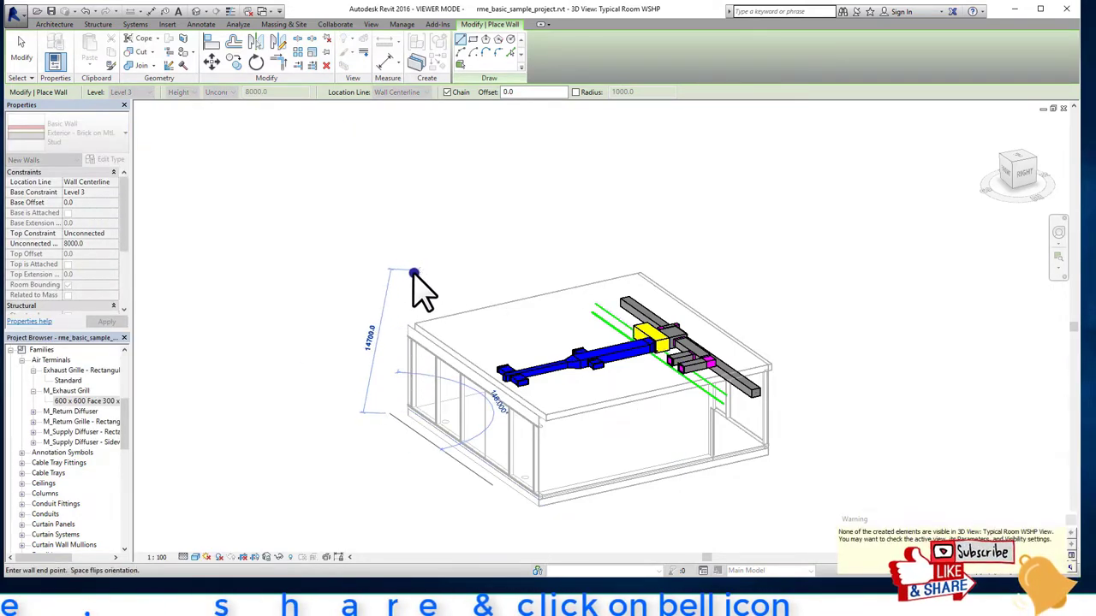
pyautogui.press('Escape')
pyautogui.click(58, 24)
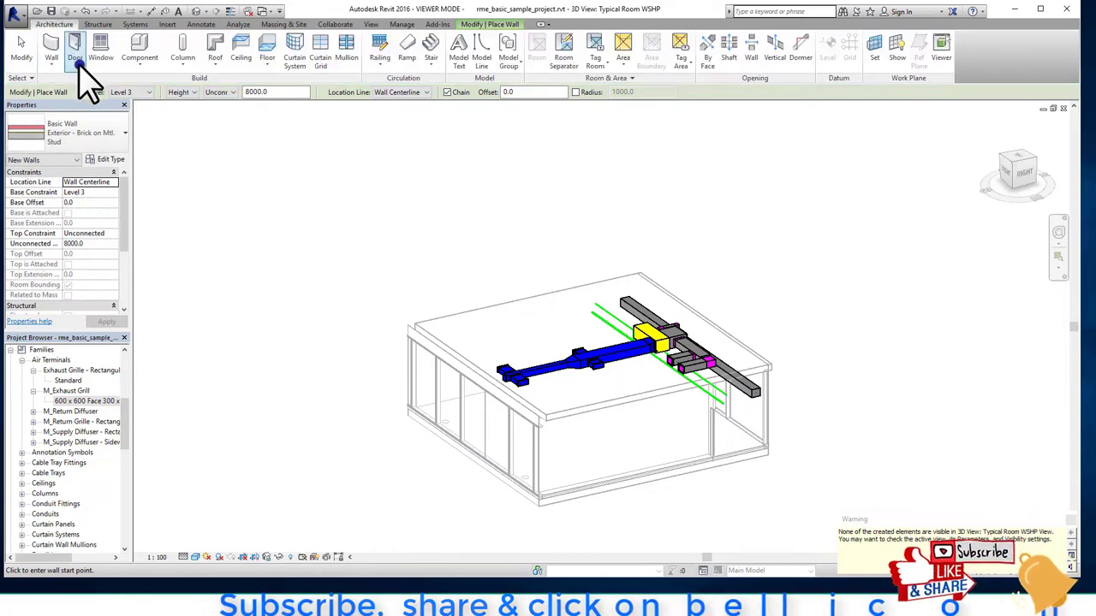
# Step: Briefly start a door, then switch to placing a round STB d=30 structural column
pyautogui.click(77, 44)
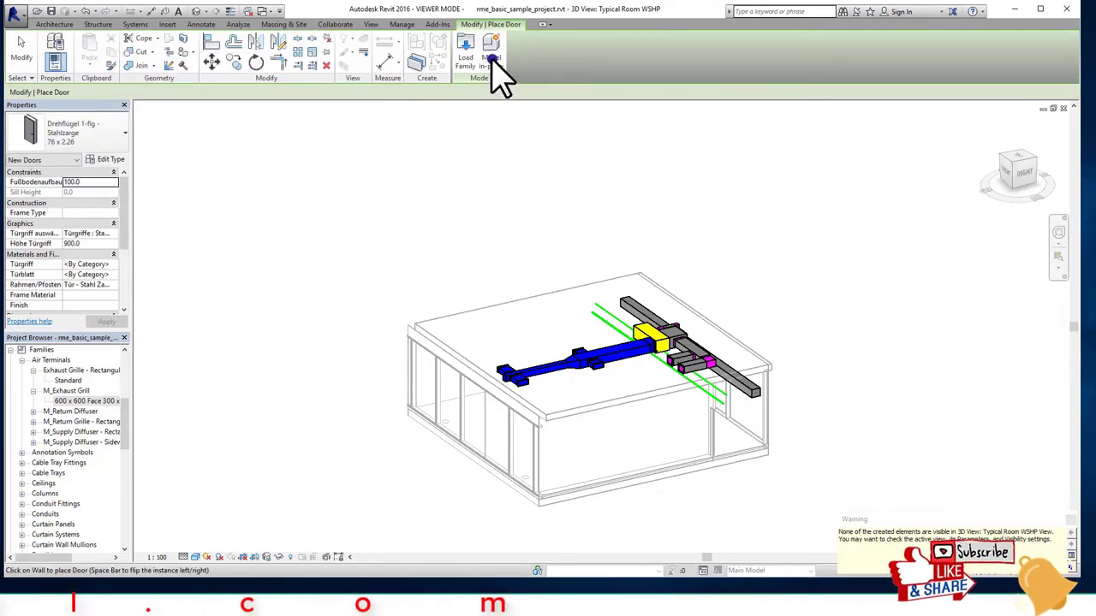
pyautogui.moveTo(513, 62); pyautogui.dragTo(124, 103)
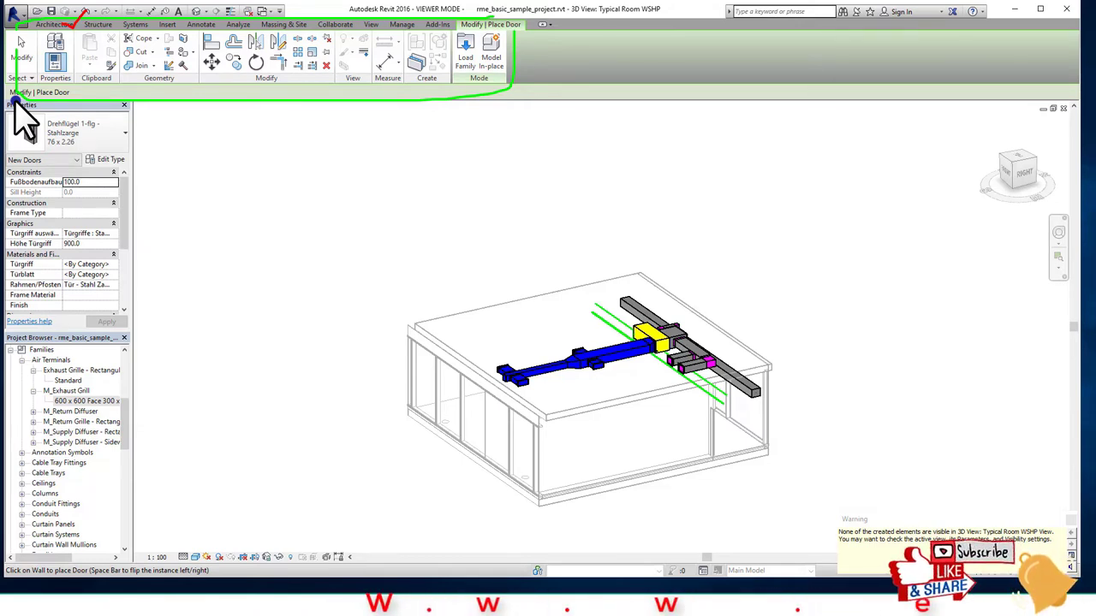
pyautogui.click(66, 24)
pyautogui.click(184, 44)
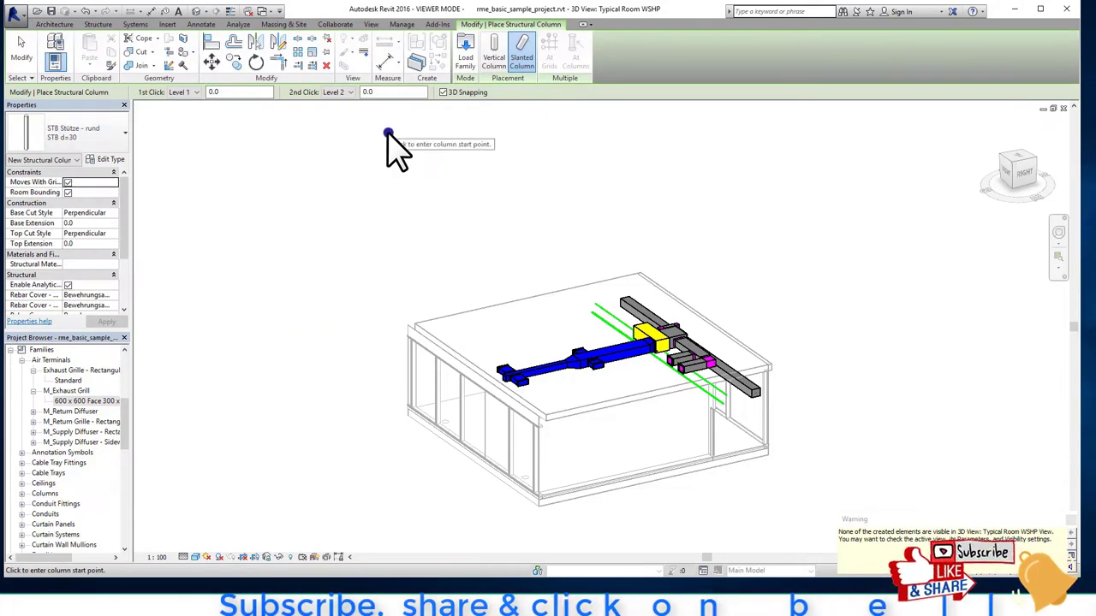
# Step: Step through the Architecture, Structure, Systems and Insert tool tabs
pyautogui.click(51, 24)
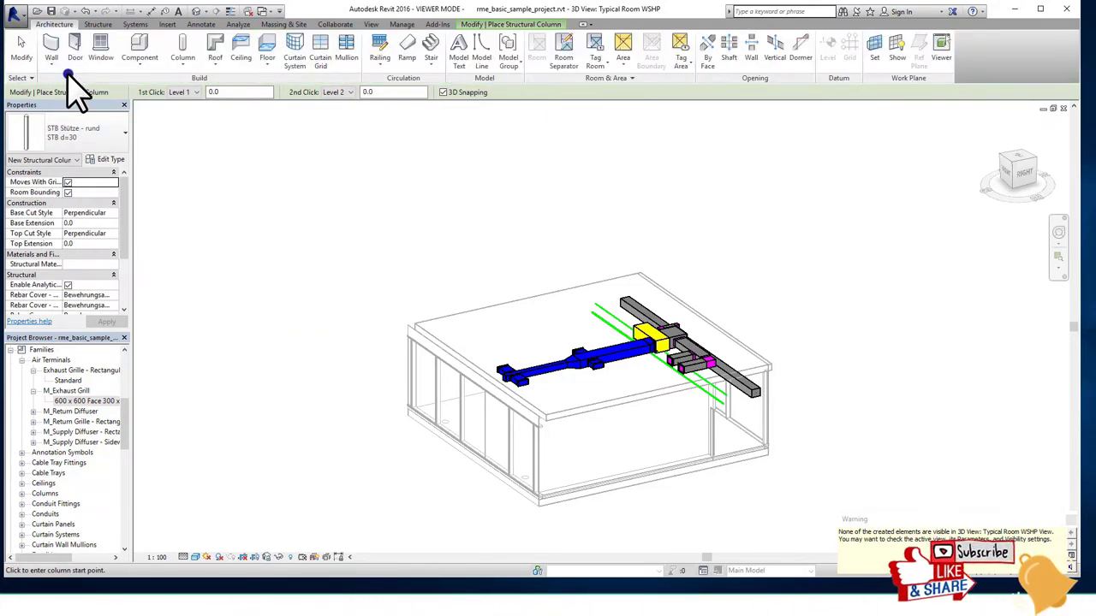
pyautogui.click(98, 25)
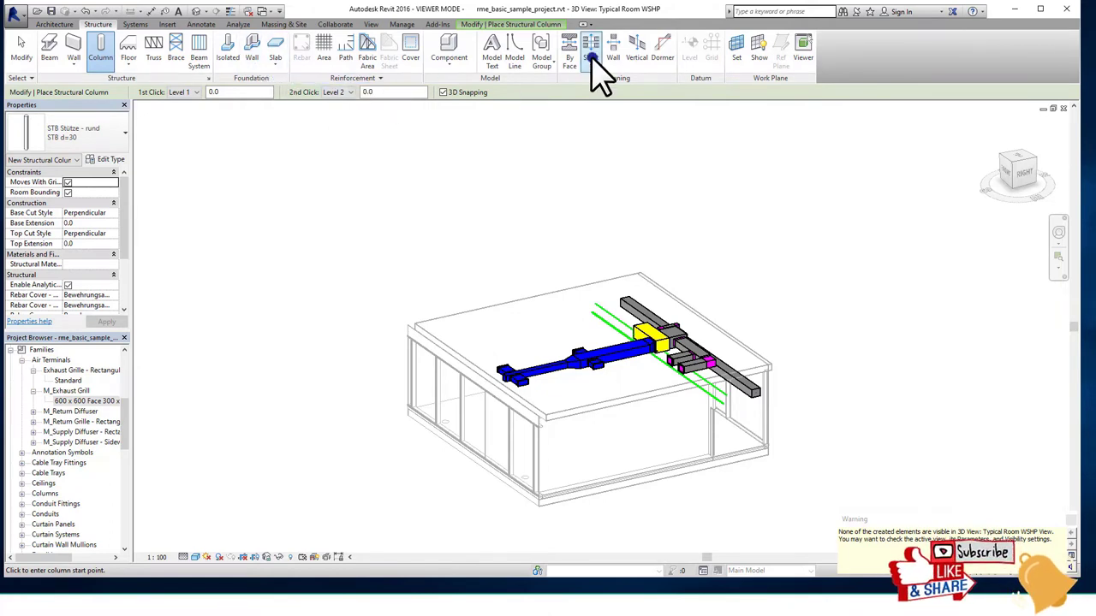
pyautogui.click(136, 25)
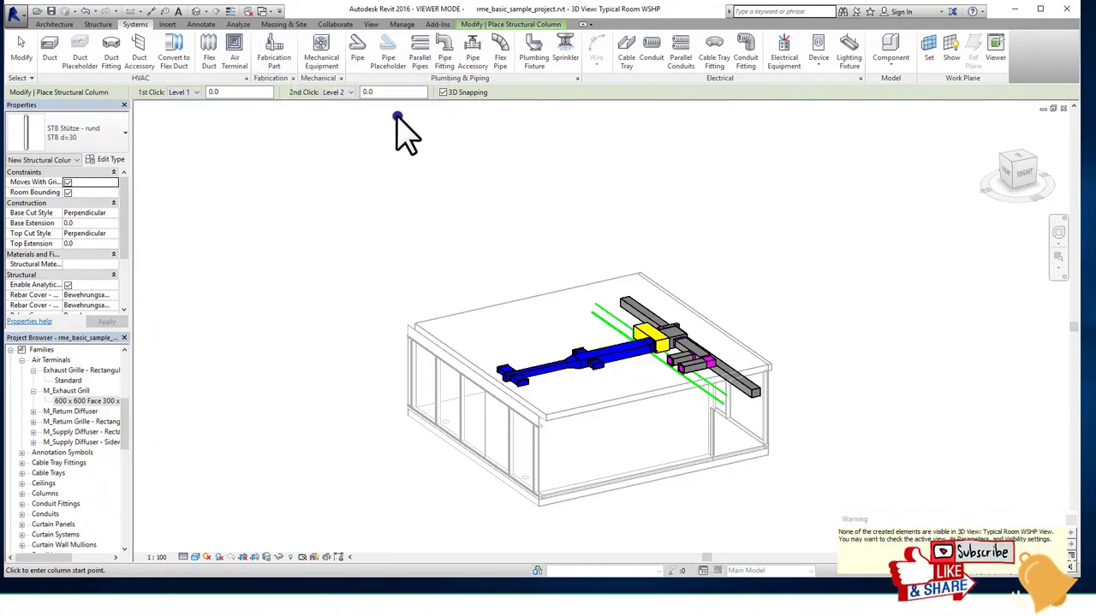
pyautogui.click(168, 24)
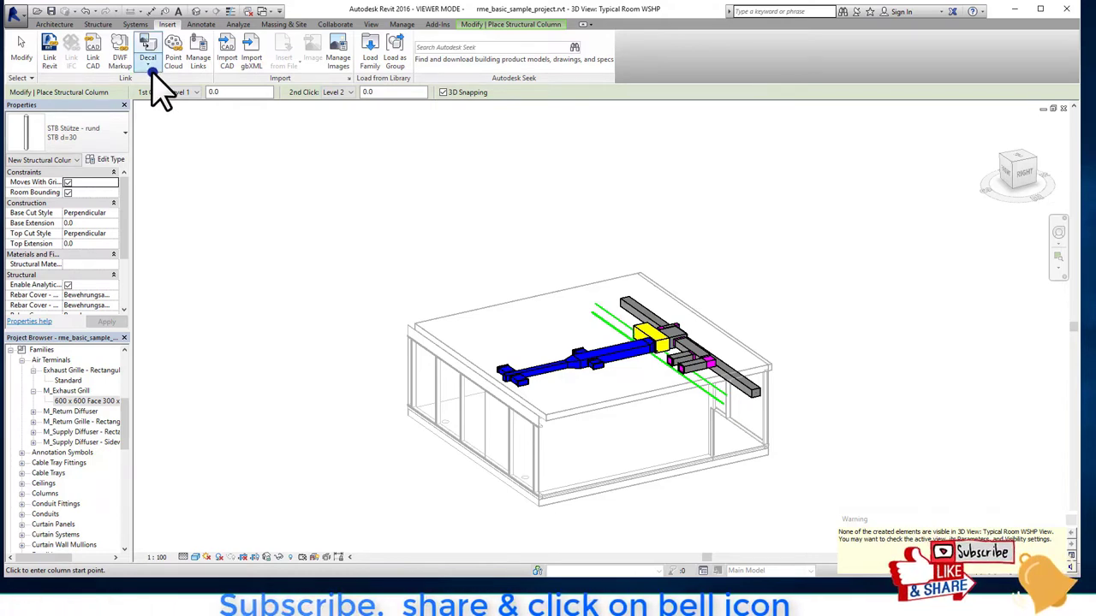
pyautogui.moveTo(148, 57)
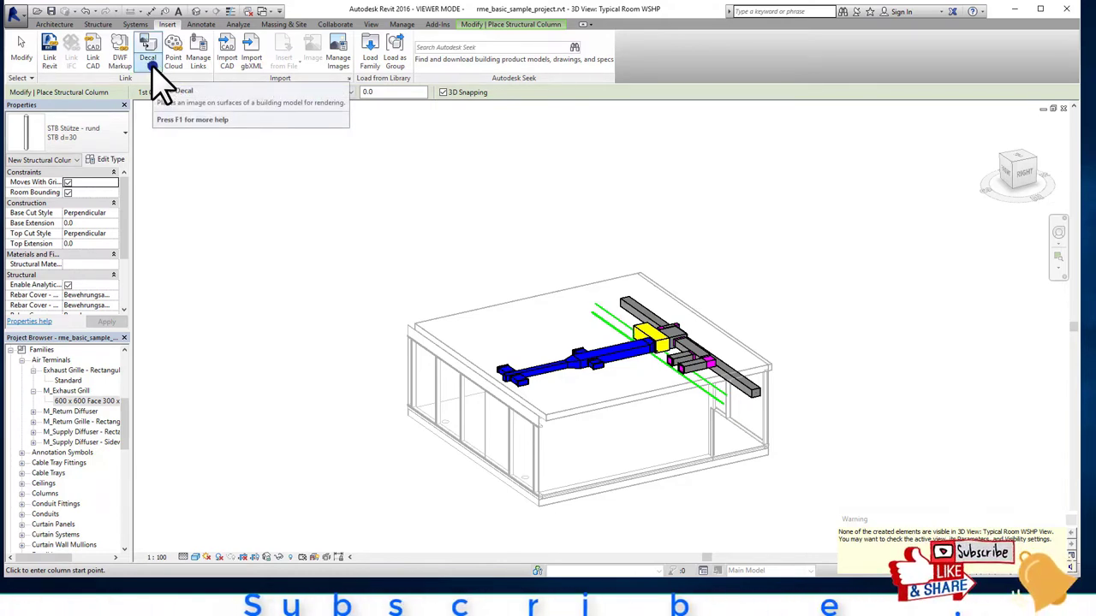
# Step: Open Load Family and cancel it without loading anything, ending on the Annotate tools
pyautogui.click(373, 57)
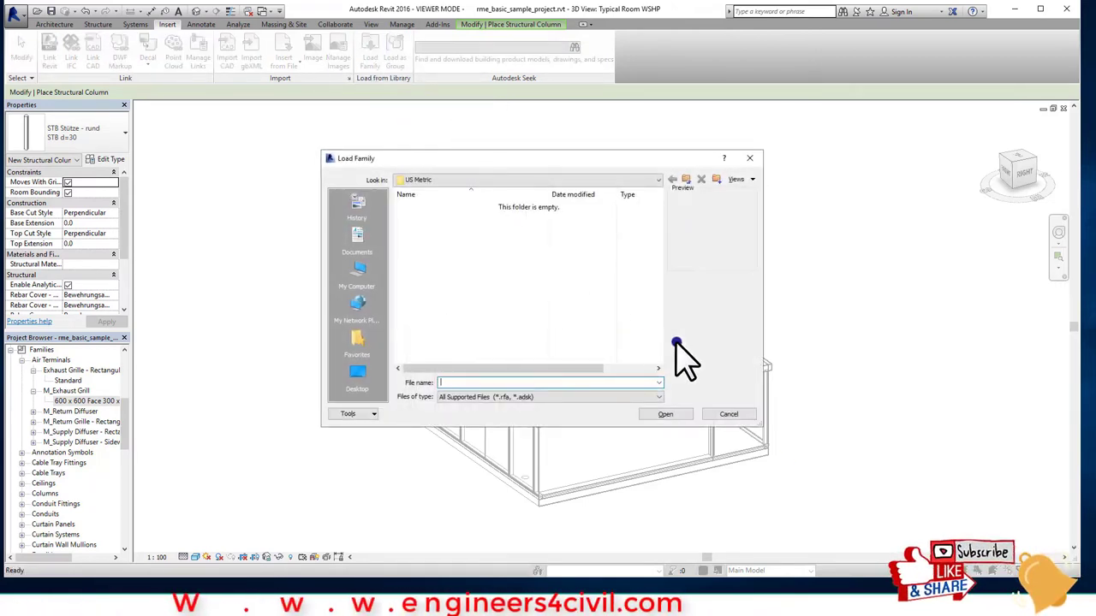
pyautogui.click(727, 414)
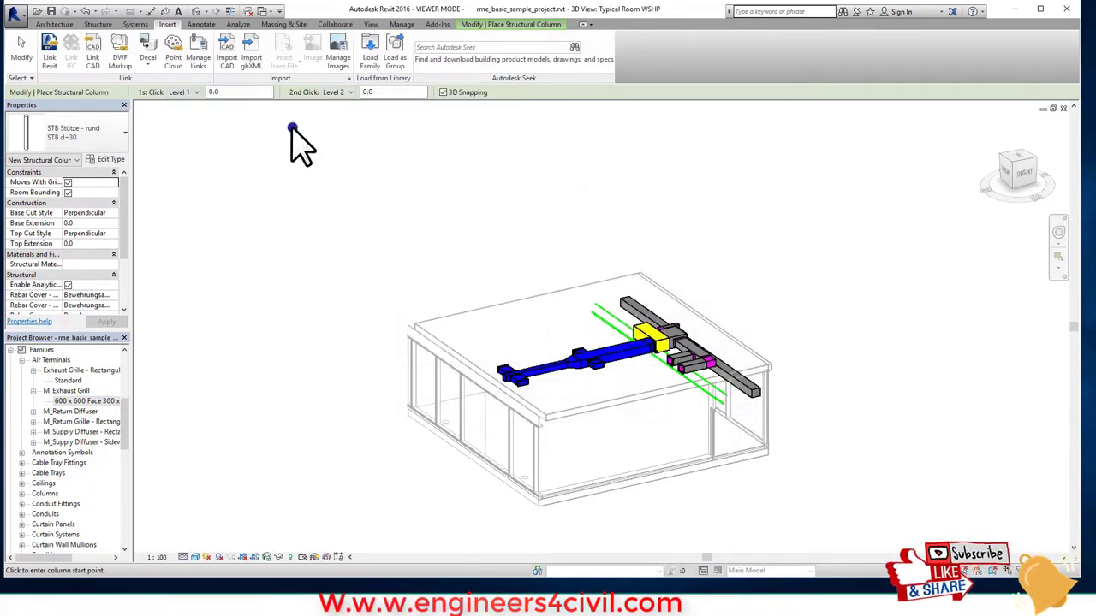
pyautogui.click(202, 24)
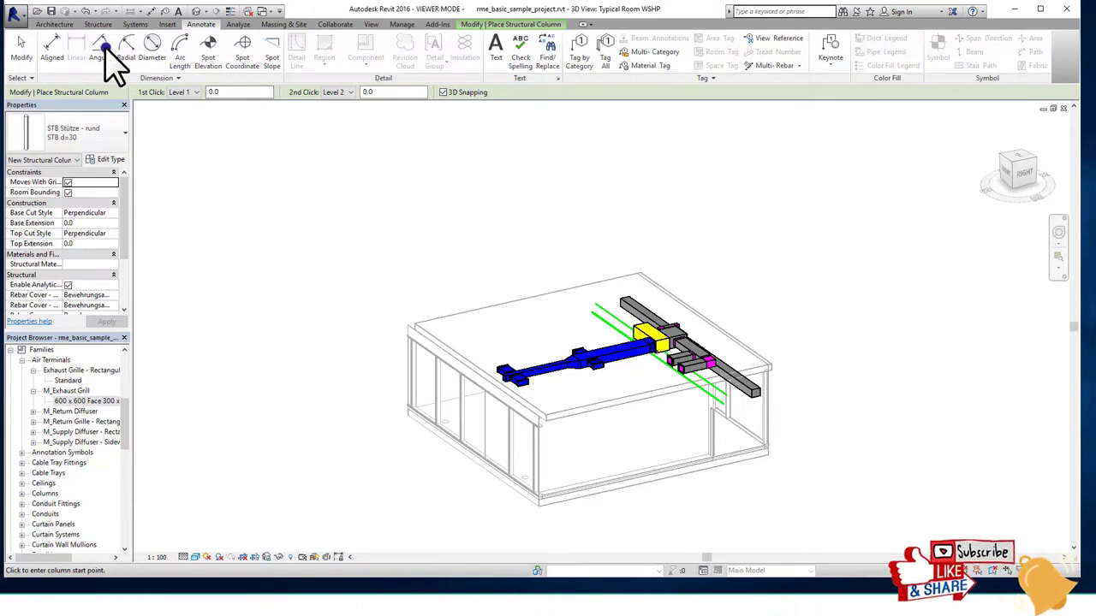
# Step: Place a 10659 aligned dimension along the room's side, then show the Annotate and Analyze tools
pyautogui.click(50, 50)
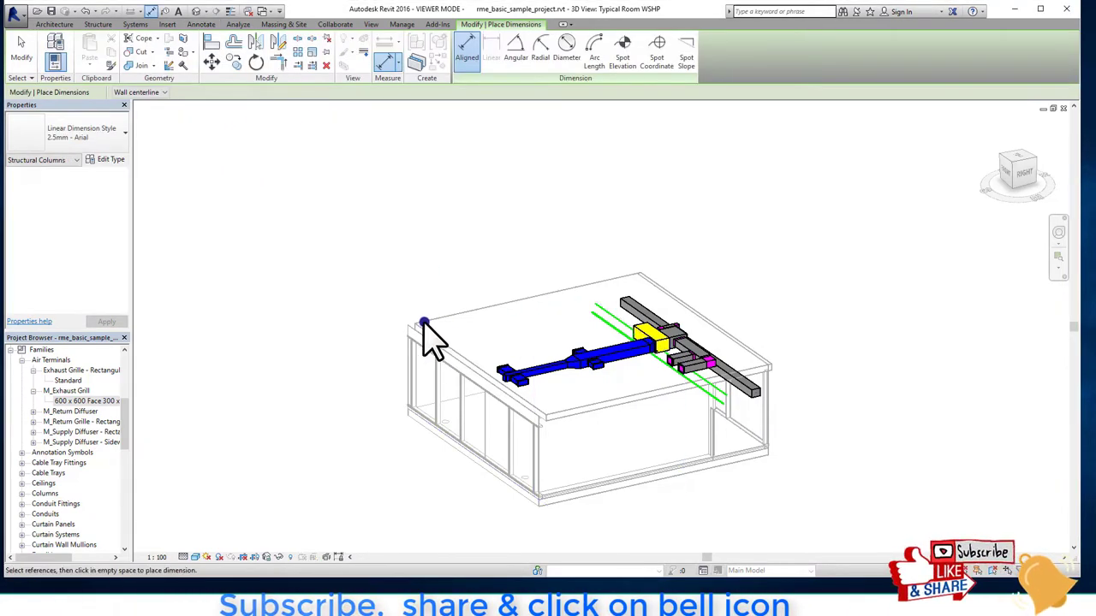
pyautogui.click(632, 258)
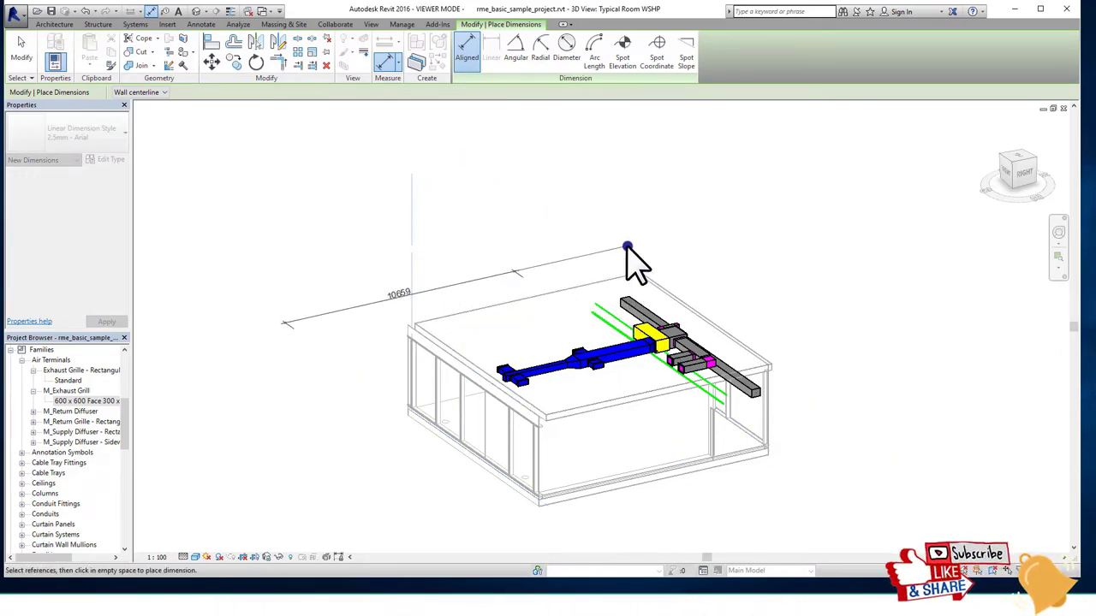
pyautogui.click(361, 287)
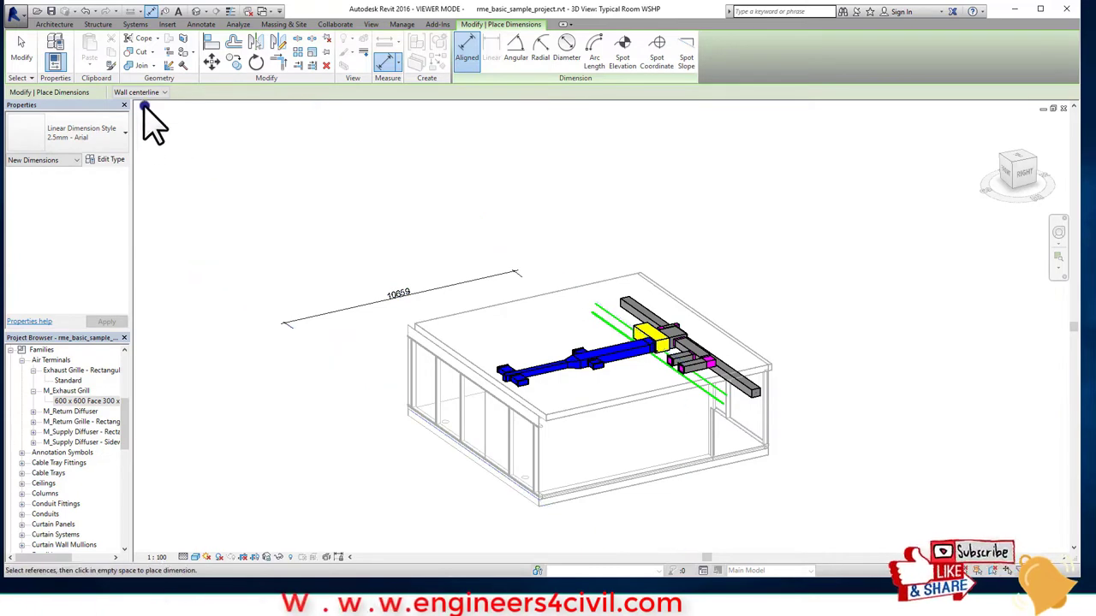
pyautogui.click(203, 24)
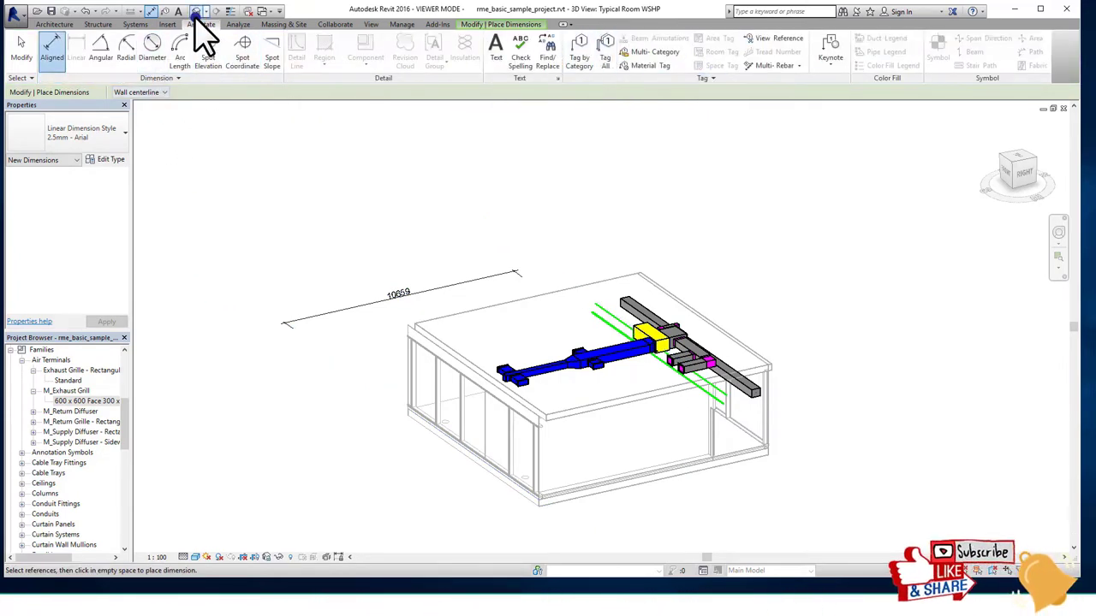
pyautogui.click(238, 24)
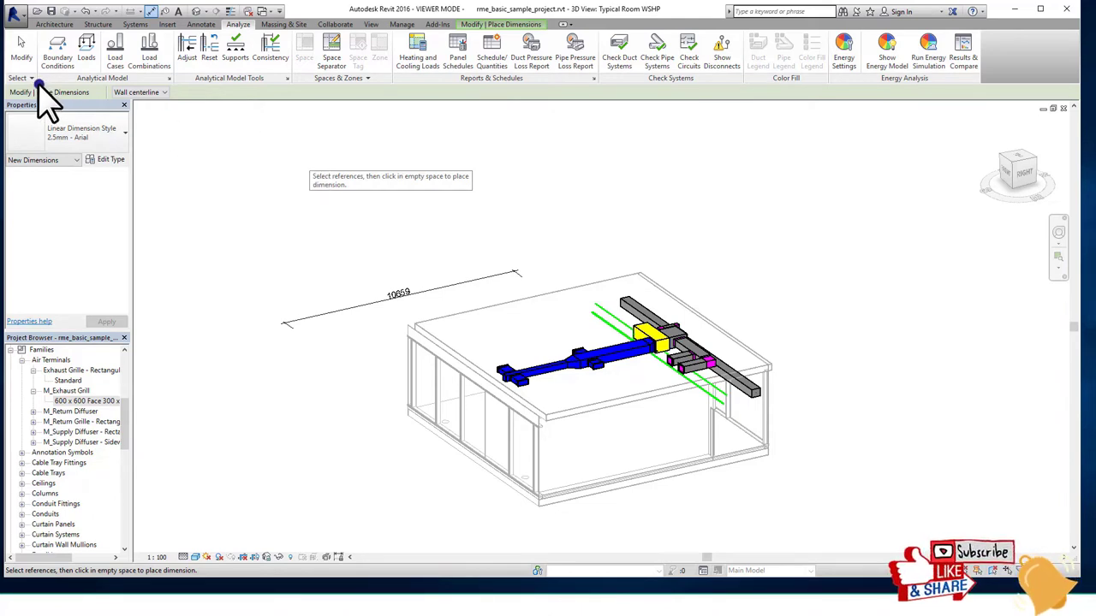
# Step: Step through the Massing & Site, Collaborate, View, Manage and Add-Ins tabs, ending on Modify | Place Dimensions
pyautogui.moveTo(38, 83)
pyautogui.mouseDown()
pyautogui.moveTo(215, 88)
pyautogui.moveTo(288, 32)
pyautogui.moveTo(7, 49)
pyautogui.mouseUp()
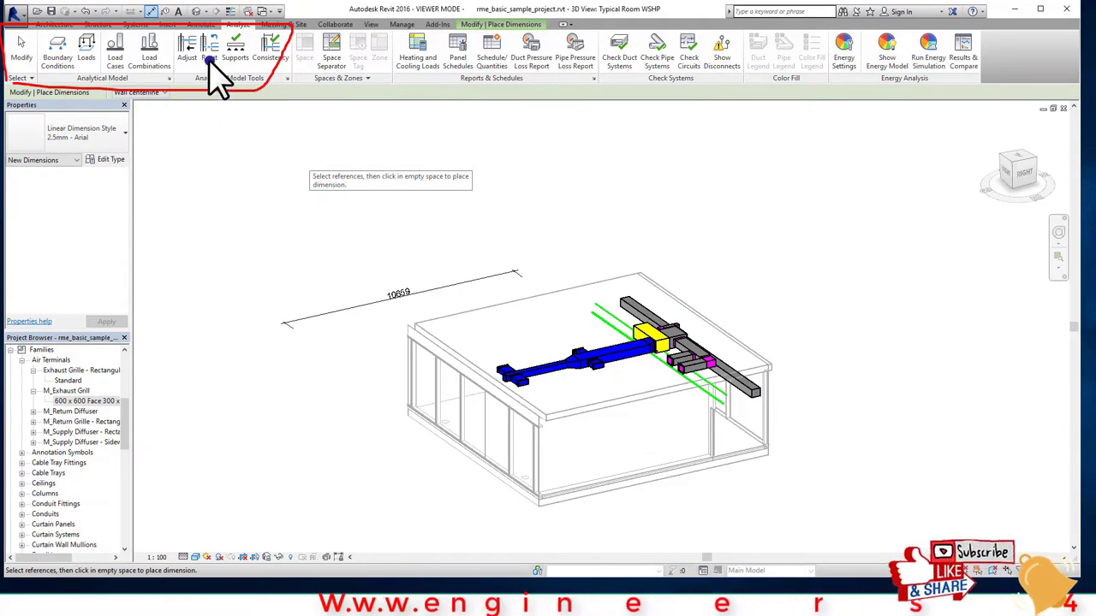
pyautogui.click(283, 24)
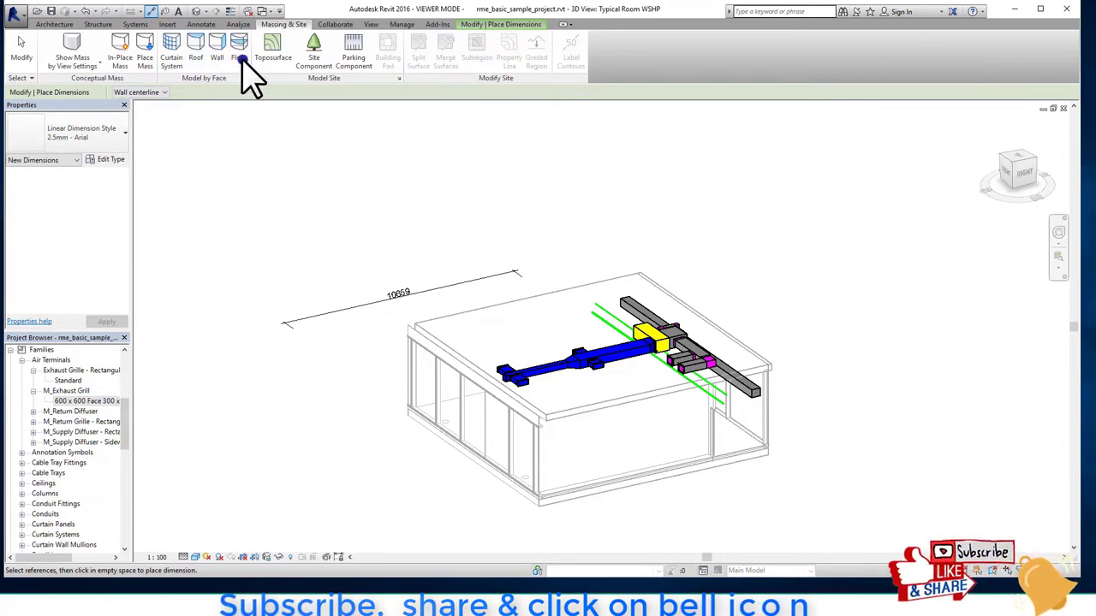
pyautogui.click(339, 24)
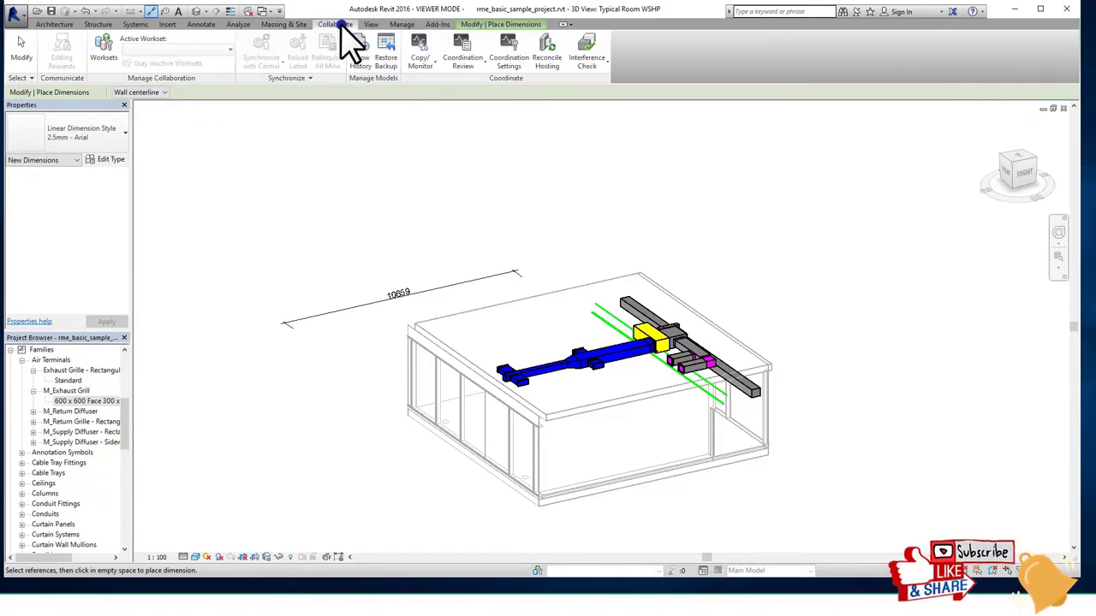
pyautogui.click(371, 24)
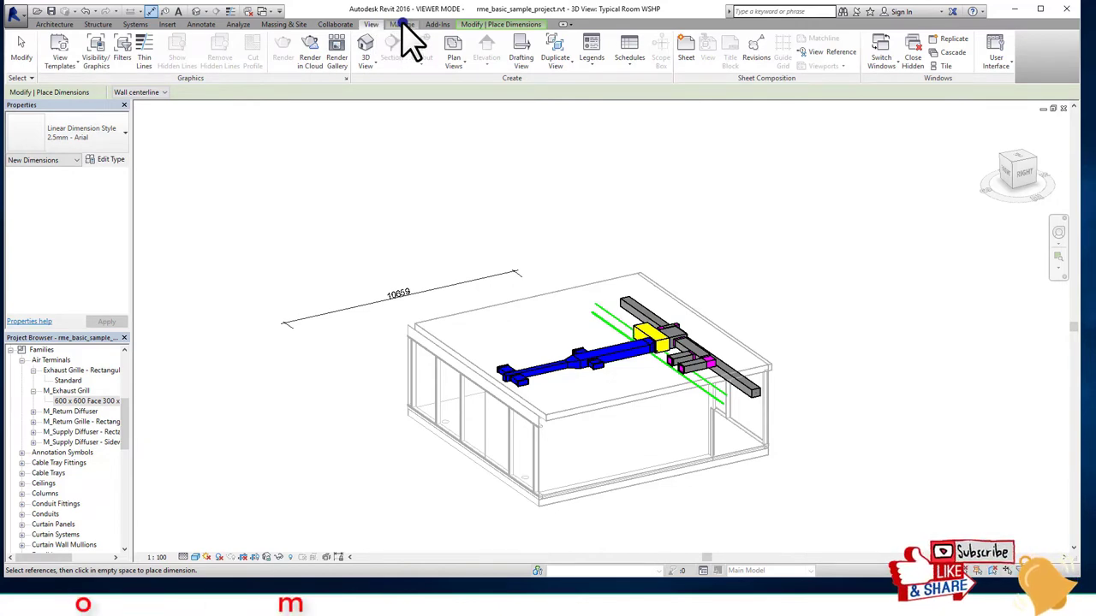
pyautogui.click(402, 25)
pyautogui.click(433, 25)
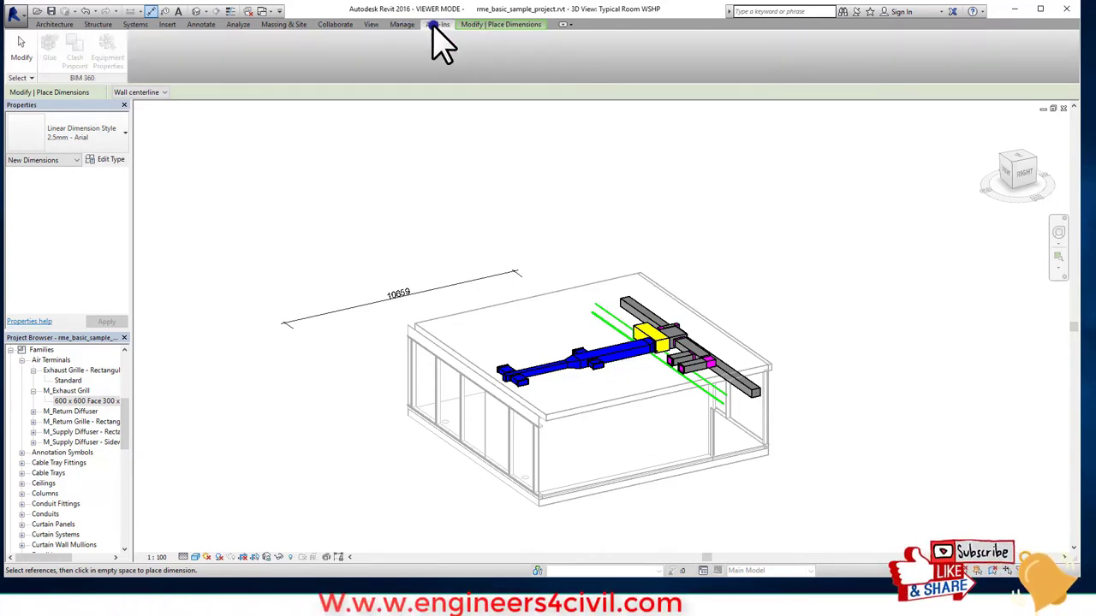
pyautogui.click(485, 25)
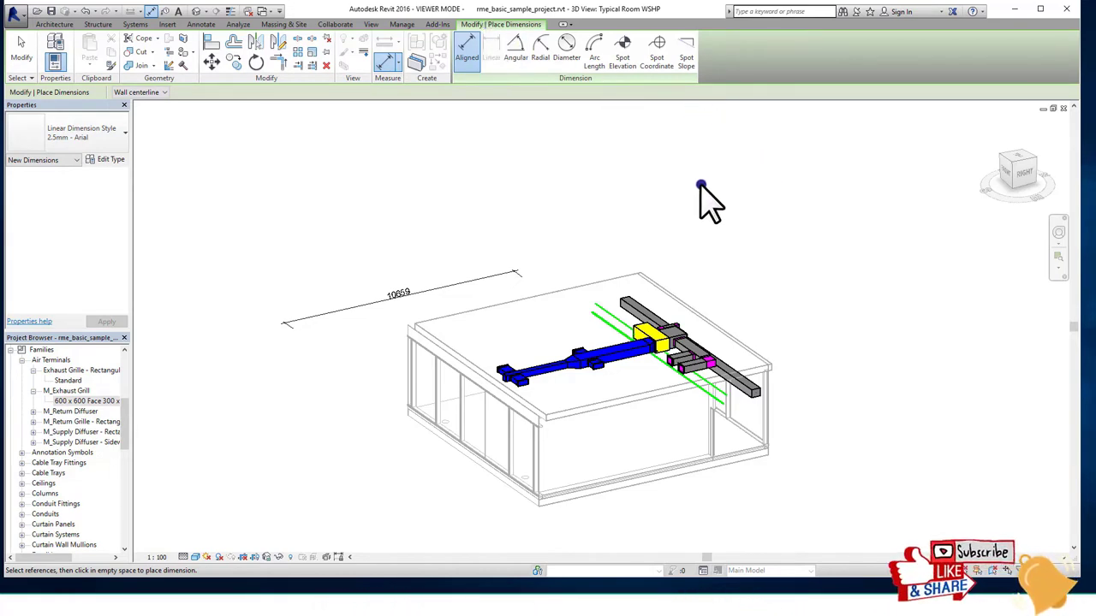
# Step: Turn the view through right, back and top to a corner isometric view of the room
pyautogui.moveTo(1040, 137); pyautogui.dragTo(970, 195)
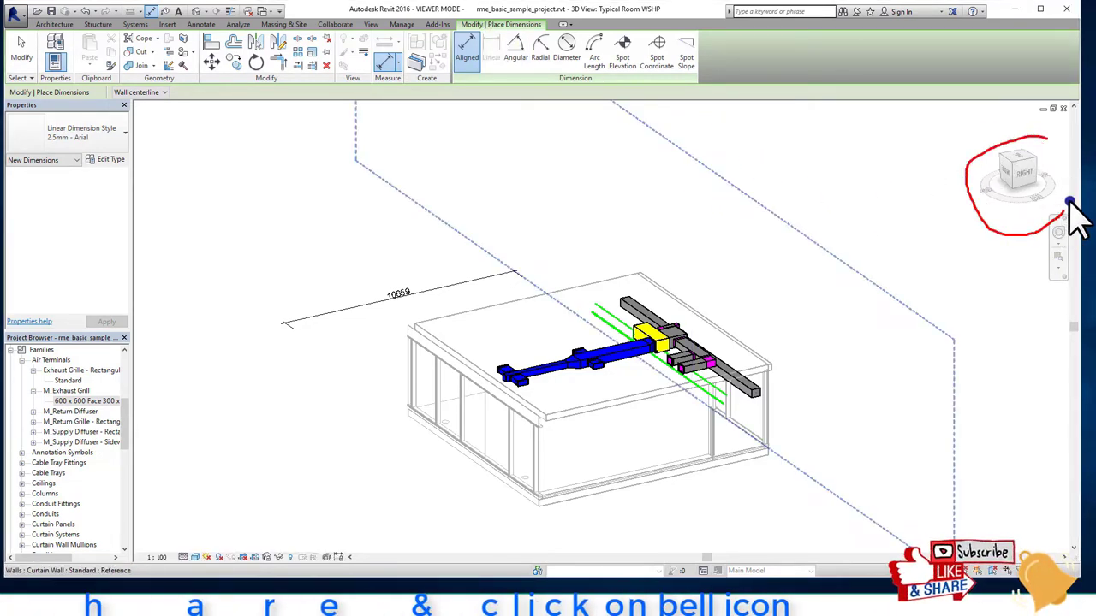
pyautogui.click(1023, 175)
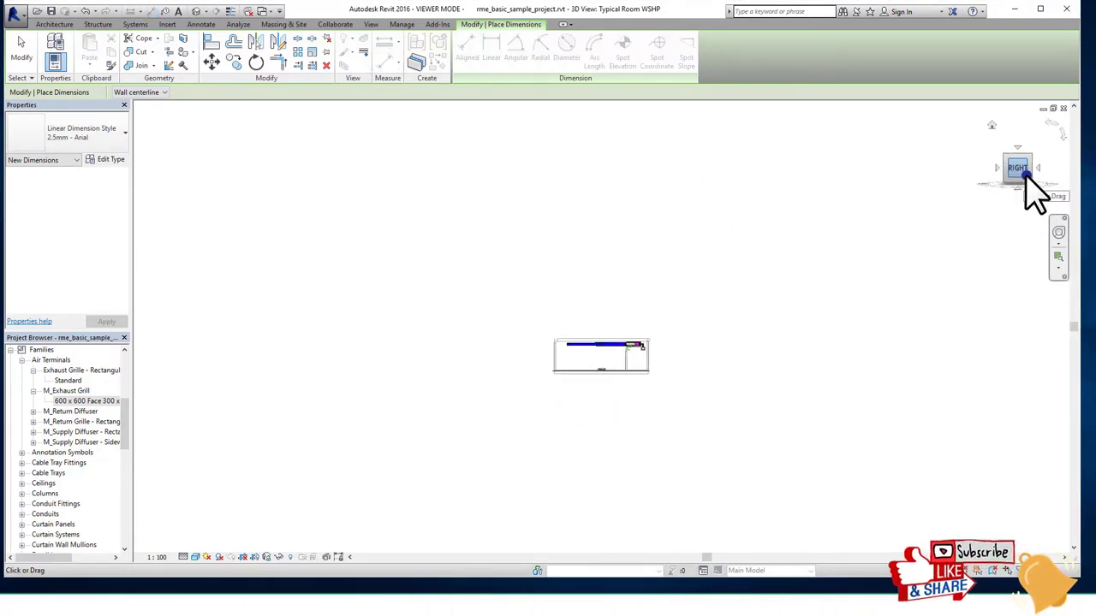
pyautogui.click(1035, 168)
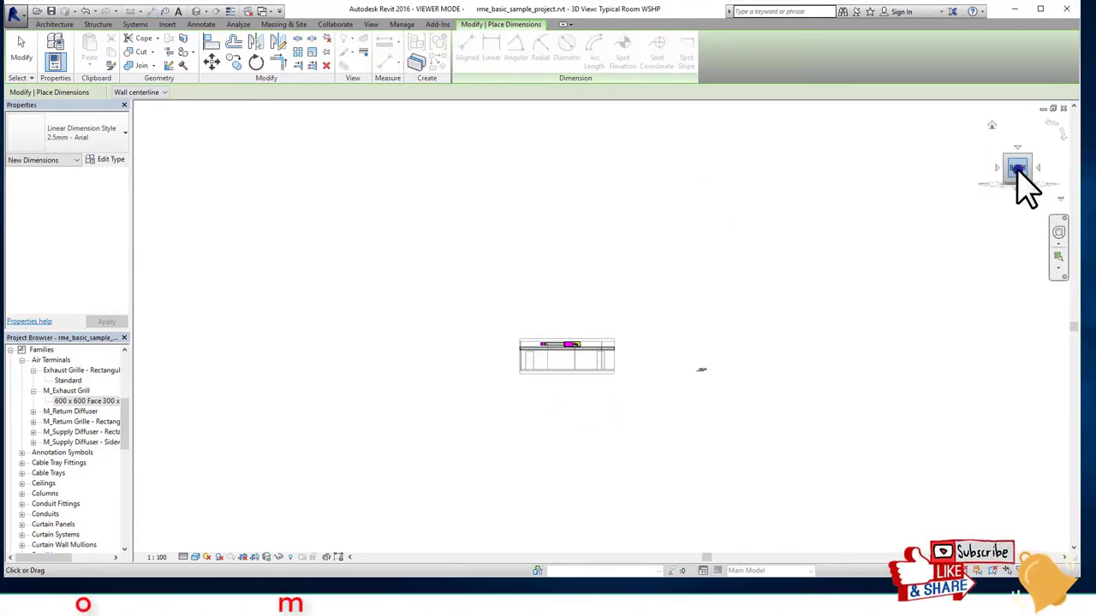
pyautogui.click(1018, 170)
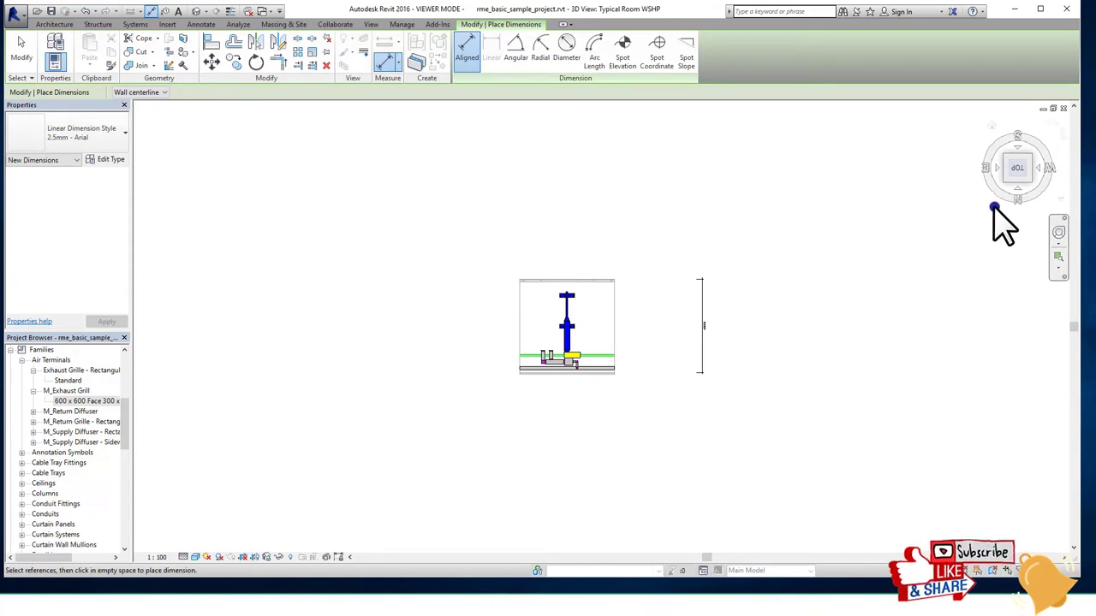
pyautogui.click(993, 131)
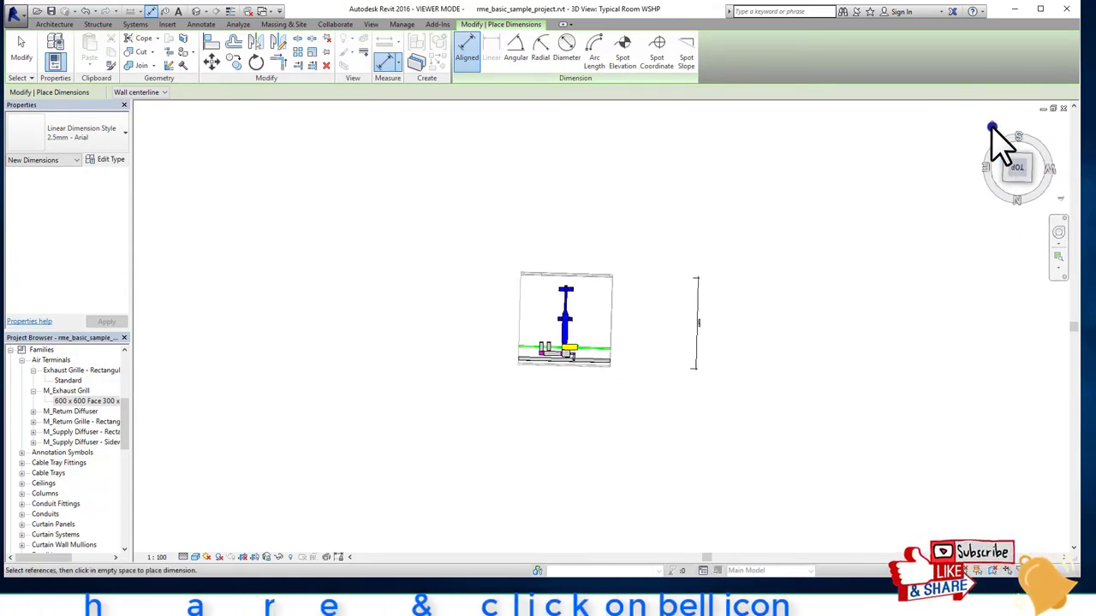
# Step: Zoom to frame the Typical Room WSHP model and its 10659 dimension, outlining them in red
pyautogui.scroll(2, 558, 347)
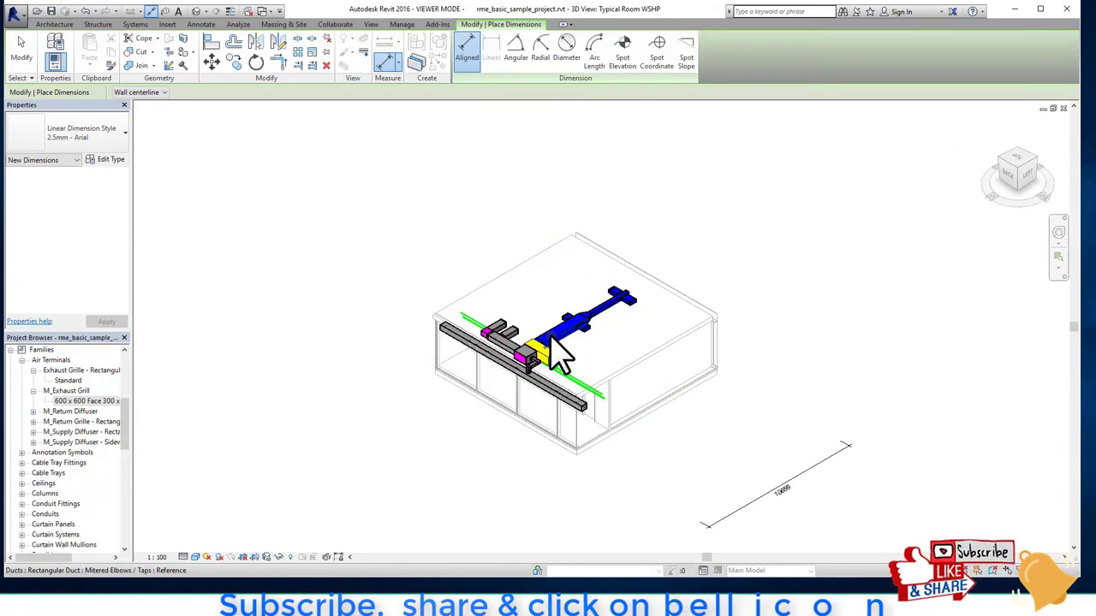
pyautogui.scroll(1, 557, 347)
pyautogui.scroll(-3, 558, 347)
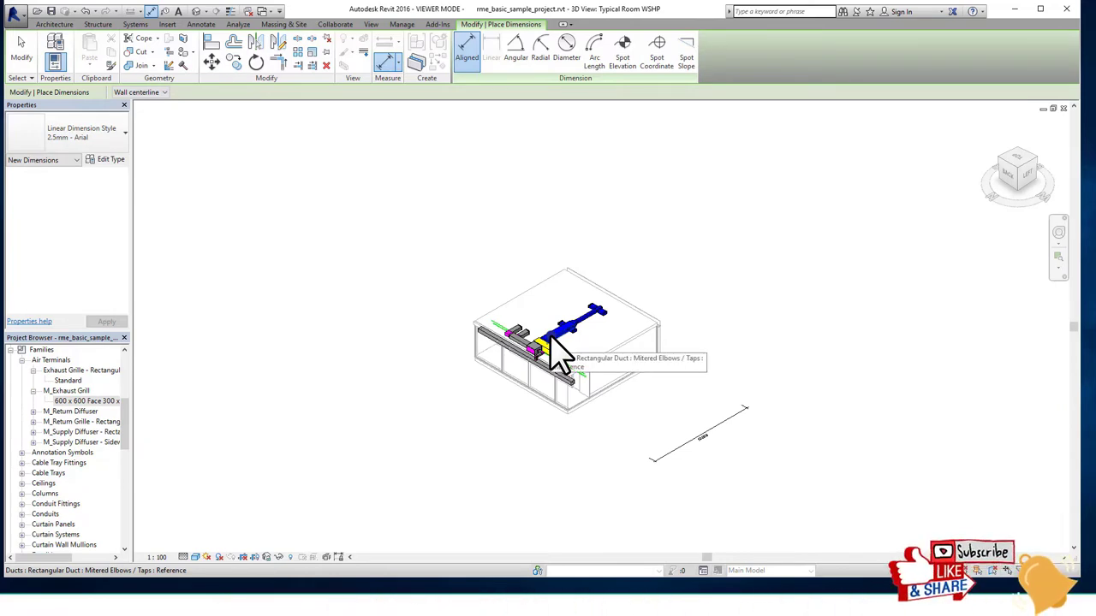
pyautogui.scroll(3, 557, 346)
pyautogui.scroll(-2, 557, 346)
pyautogui.scroll(2, 557, 346)
pyautogui.scroll(-1, 557, 347)
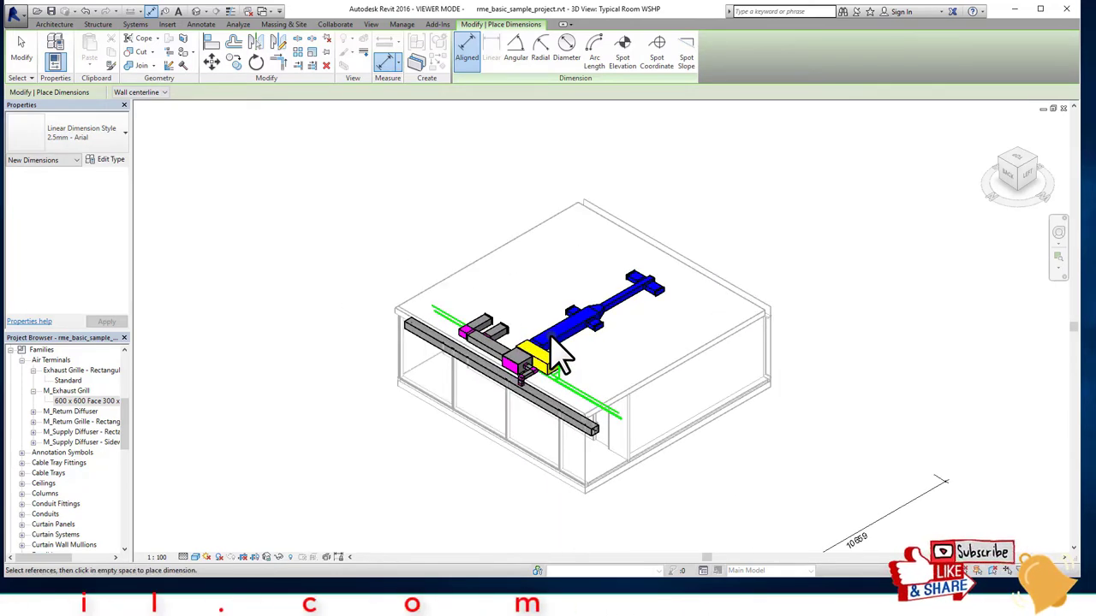
pyautogui.scroll(-2, 558, 346)
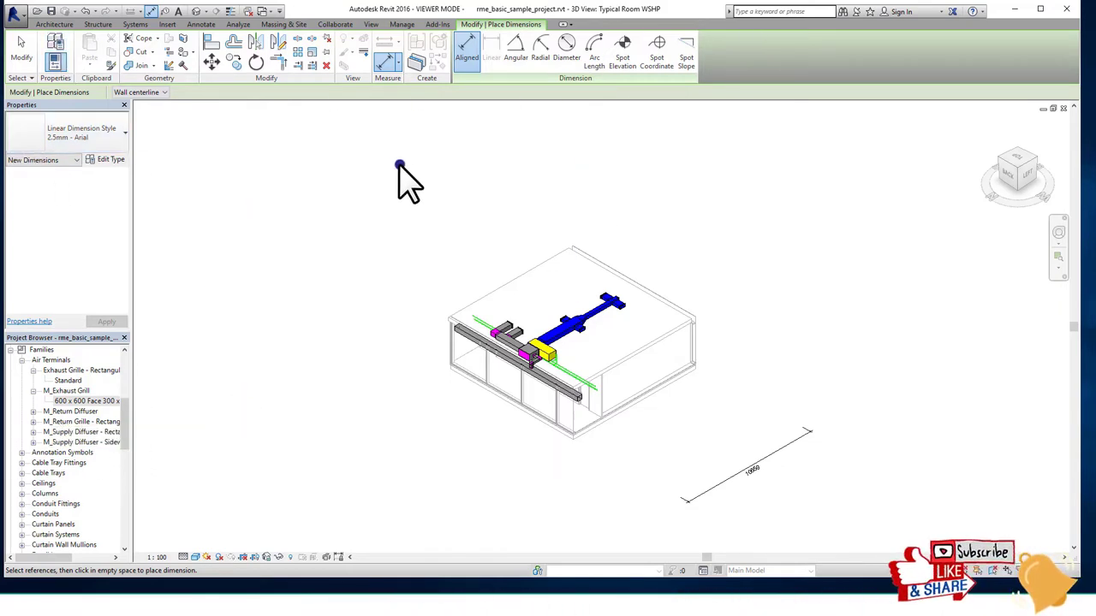
pyautogui.moveTo(220, 326)
pyautogui.mouseDown()
pyautogui.moveTo(788, 489)
pyautogui.moveTo(915, 214)
pyautogui.moveTo(272, 204)
pyautogui.mouseUp()
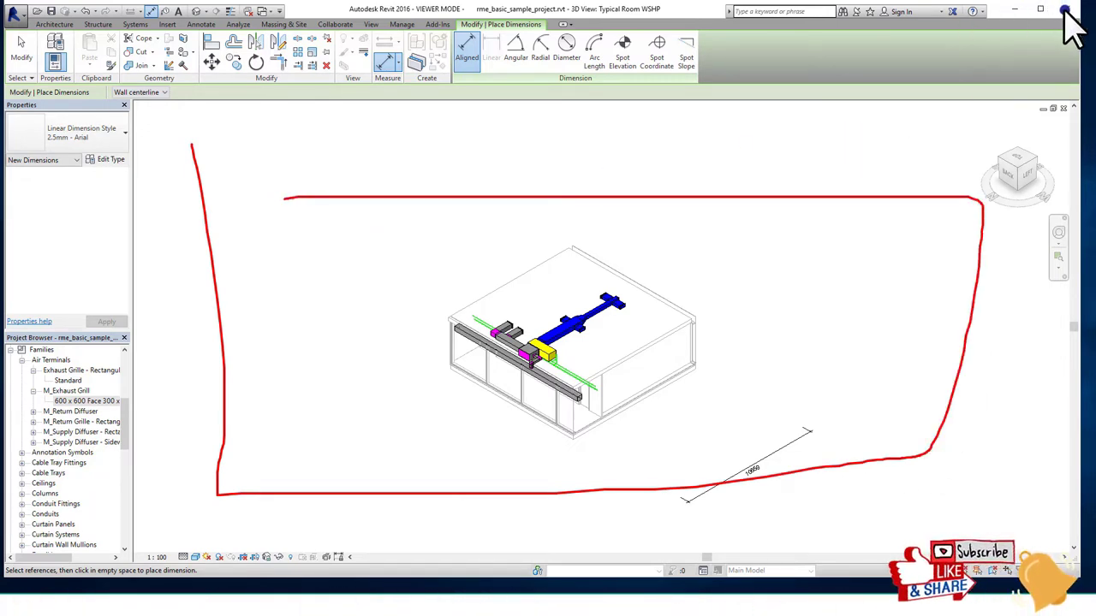
# Step: Search 'rev' from the Start menu and launch Revit Viewer 2016
pyautogui.press('super')
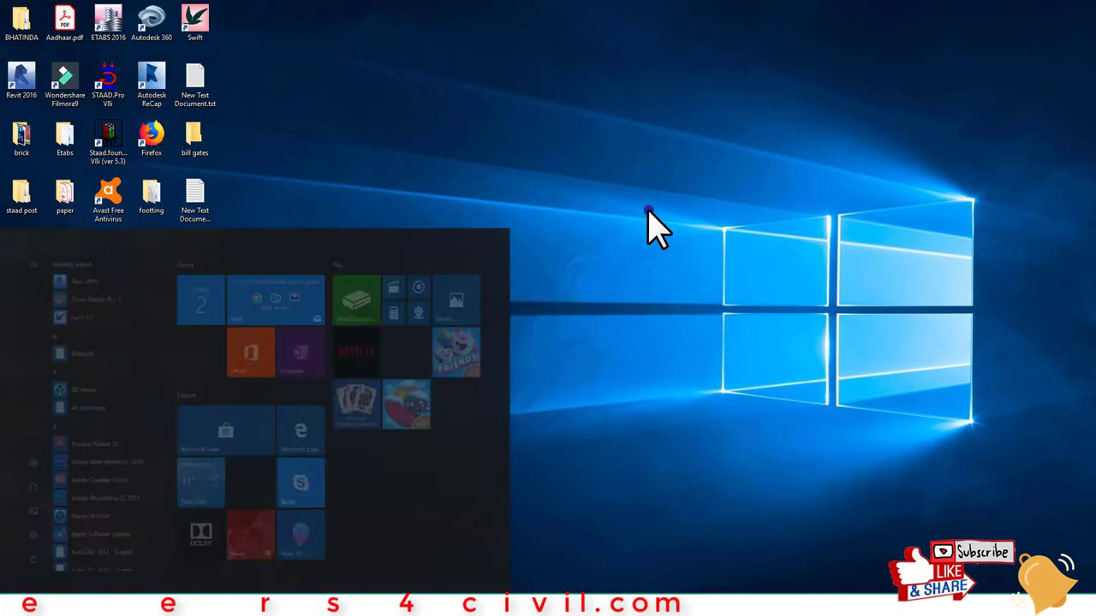
pyautogui.write('rev')
pyautogui.click(175, 283)
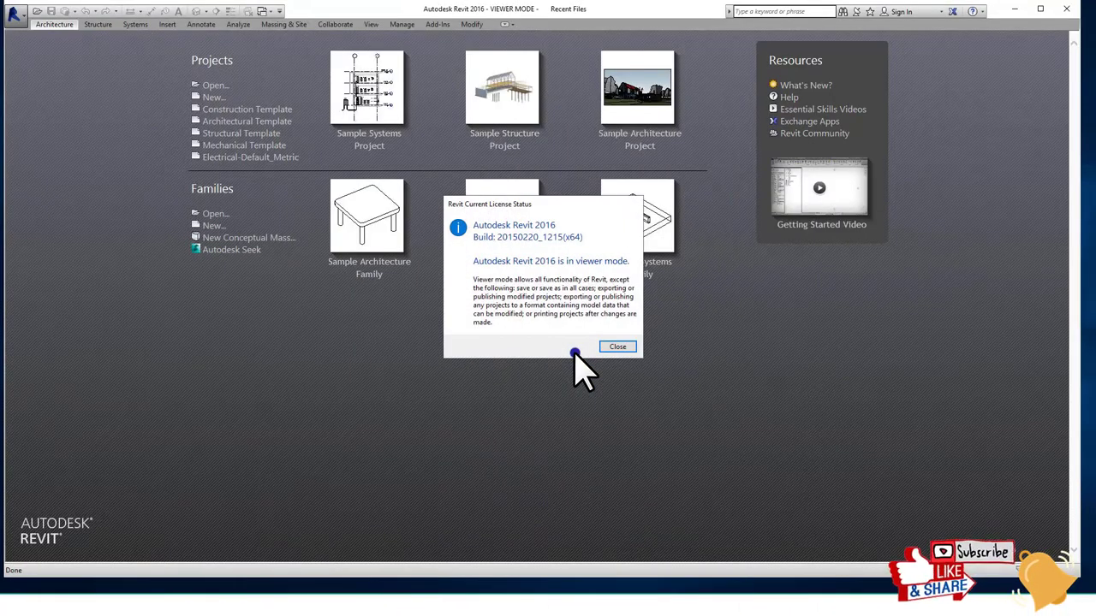
# Step: Close the viewer-mode license status notice
pyautogui.click(628, 347)
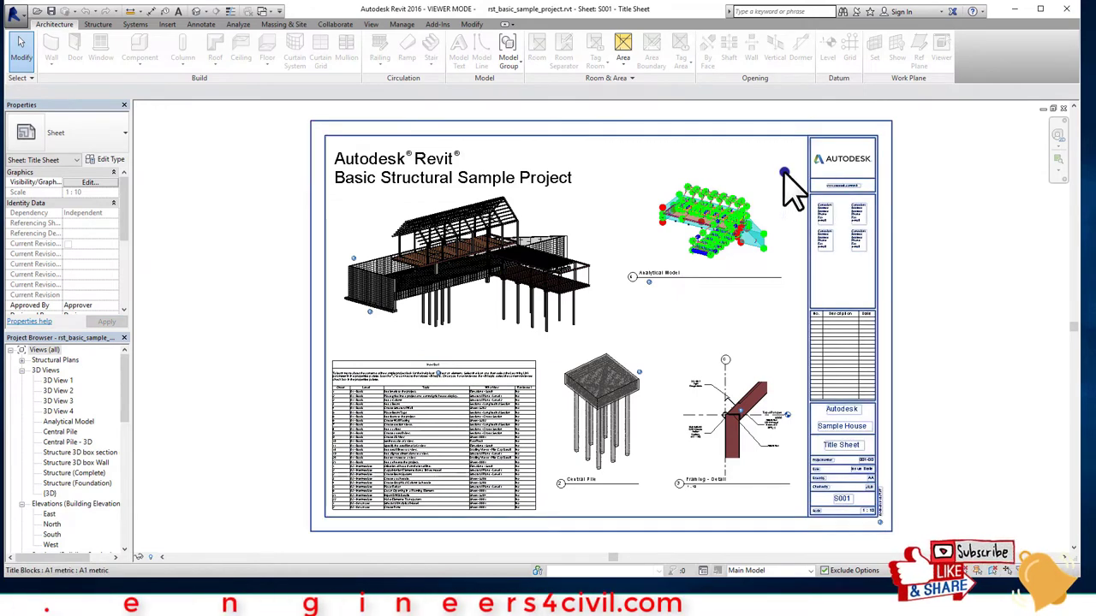
# Step: Orbit the default 3D view, then open the Foundation and Level 1 structural plans
pyautogui.click(197, 12)
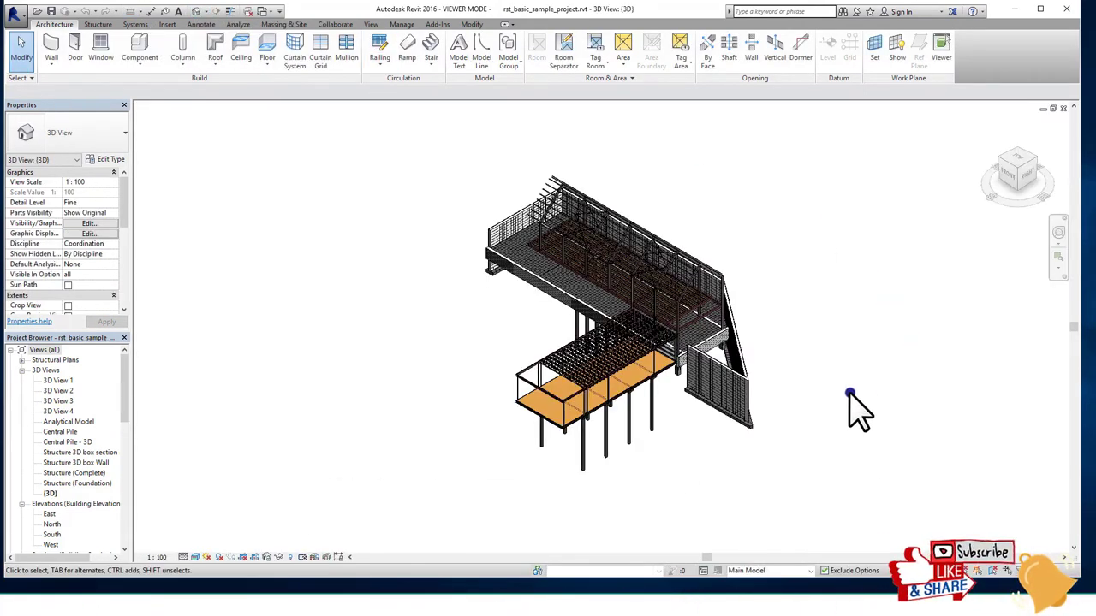
pyautogui.keyDown('shift'); pyautogui.moveTo(850, 395); pyautogui.dragTo(692, 367, button='middle'); pyautogui.keyUp('shift')
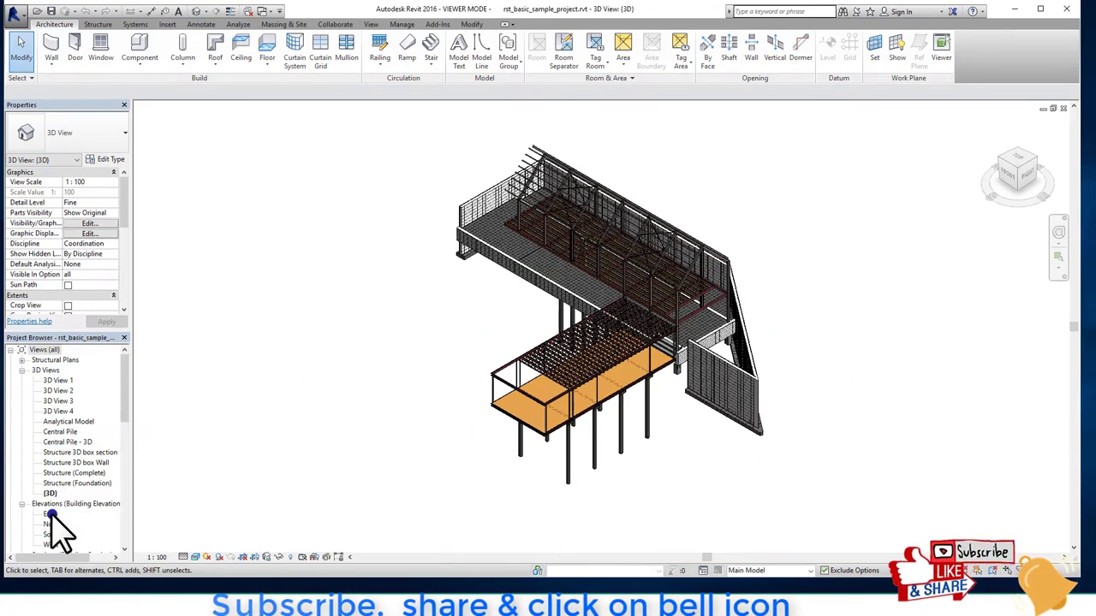
pyautogui.click(24, 361)
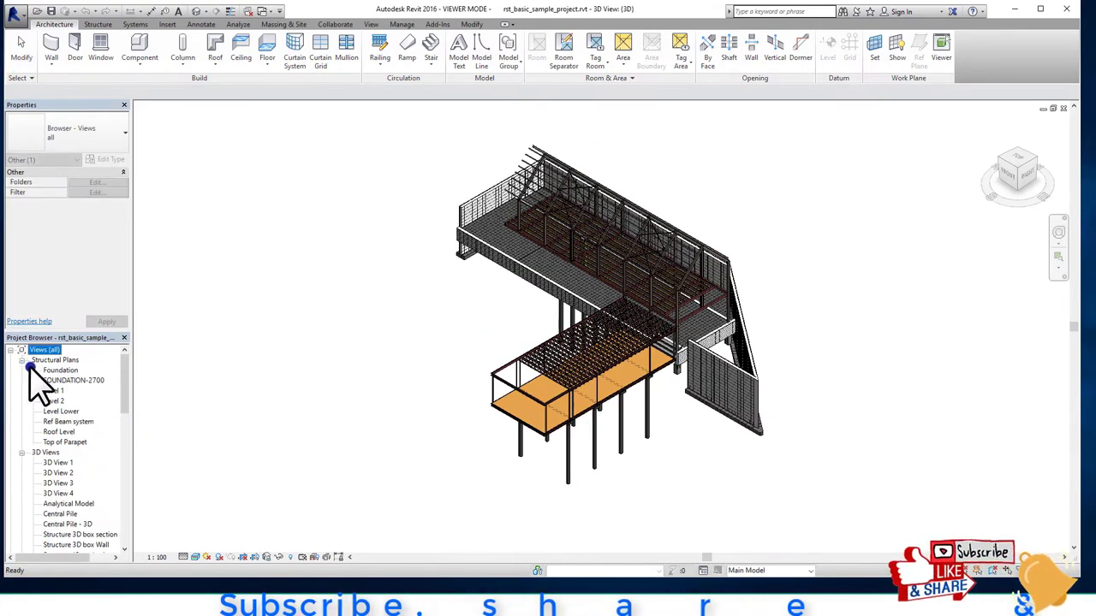
pyautogui.click(61, 371)
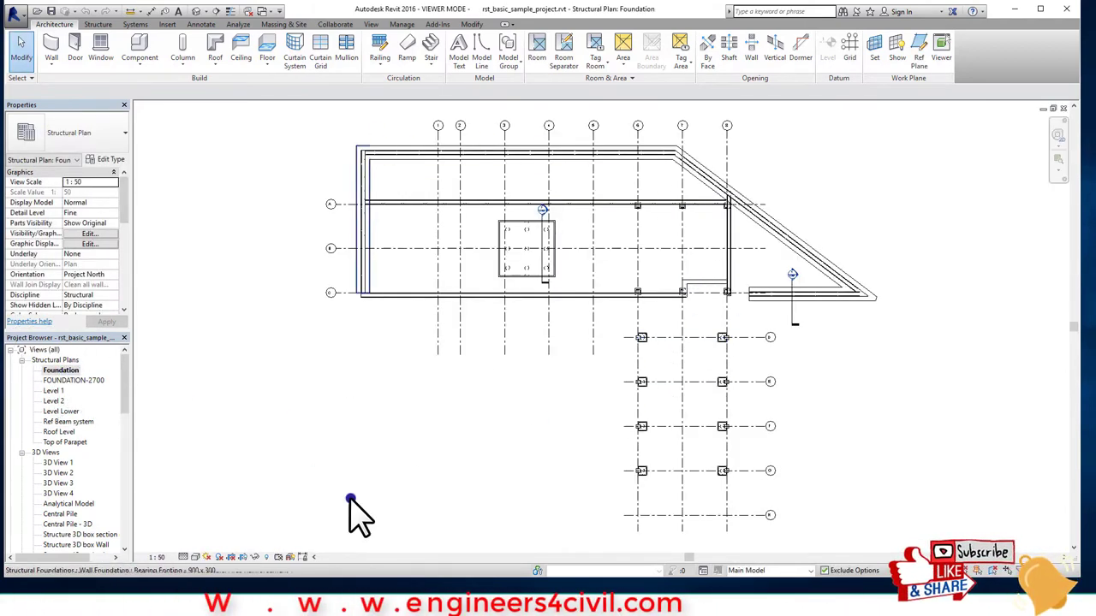
pyautogui.doubleClick(64, 391)
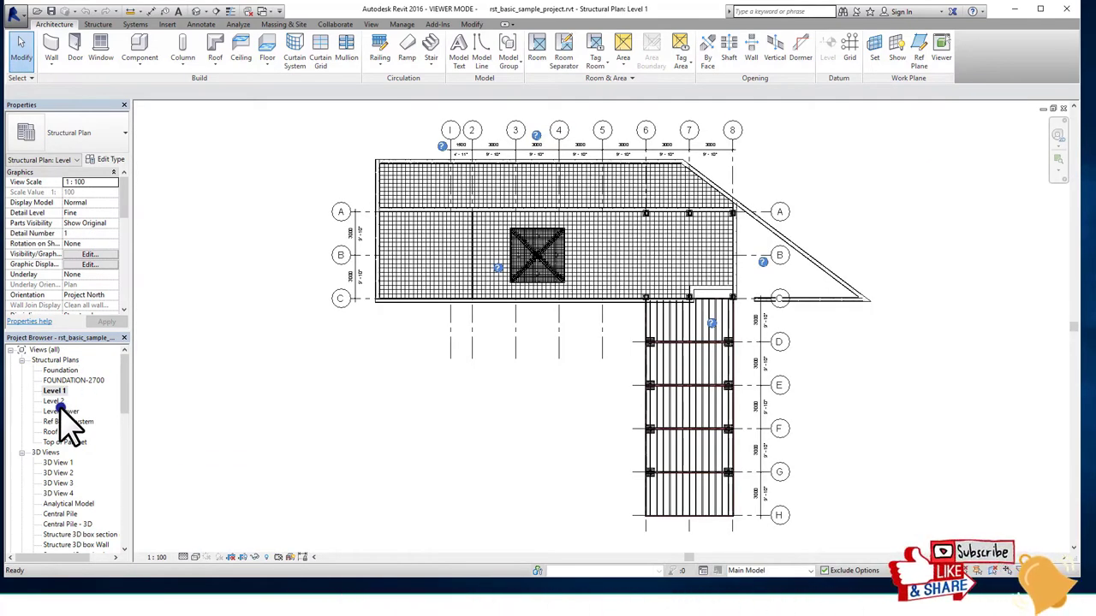
# Step: Open 3D View 1 and the East, North, South and West elevations, ending in the default 3D view
pyautogui.doubleClick(39, 463)
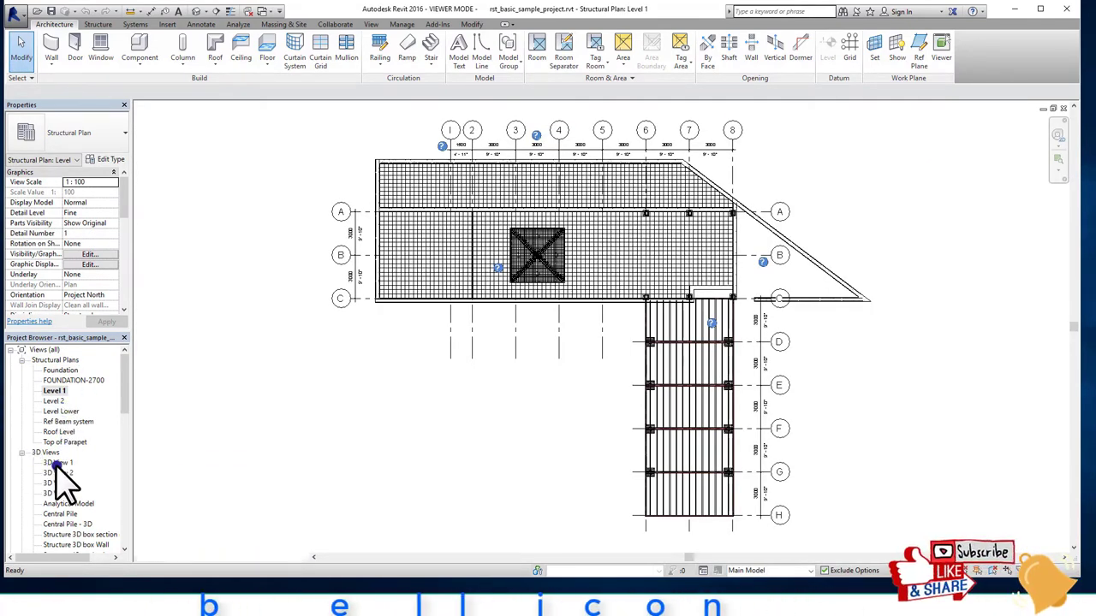
pyautogui.scroll(-2, 25, 428)
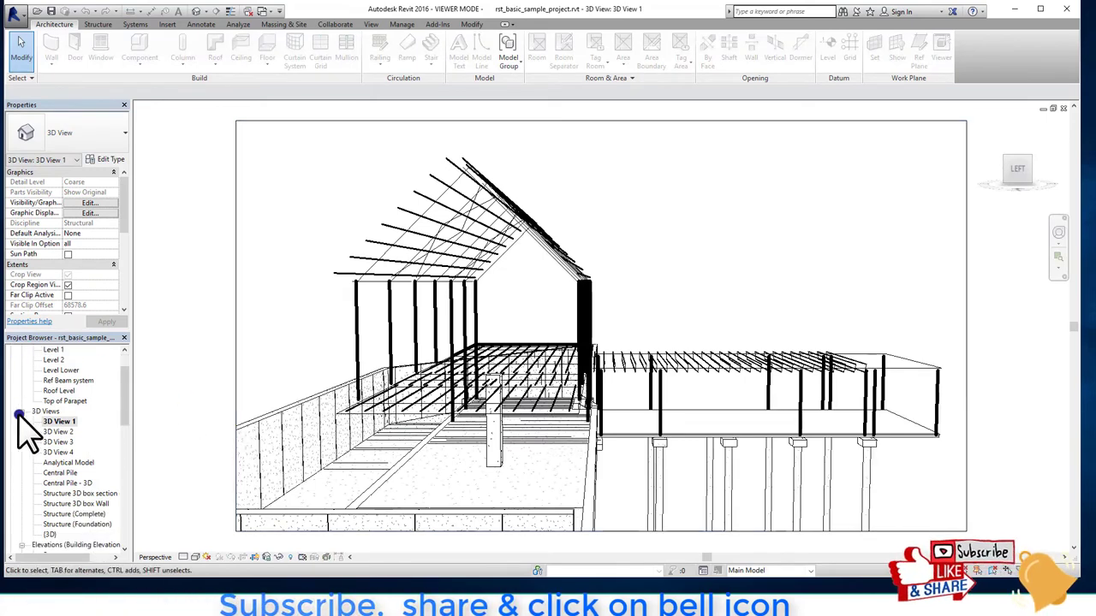
pyautogui.scroll(-2, 43, 488)
pyautogui.doubleClick(47, 504)
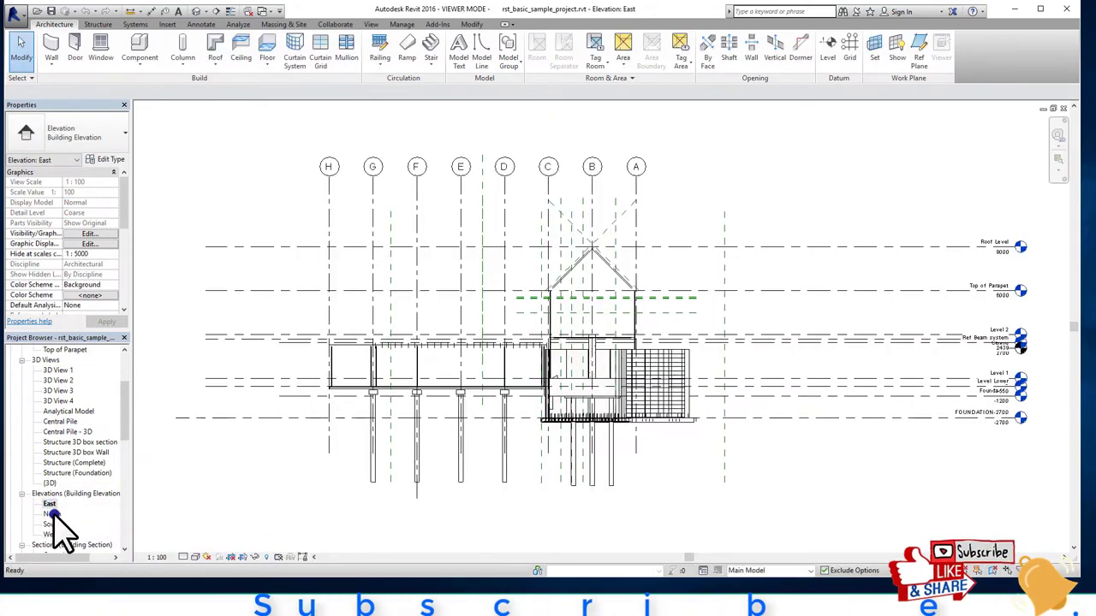
pyautogui.doubleClick(49, 514)
pyautogui.doubleClick(51, 524)
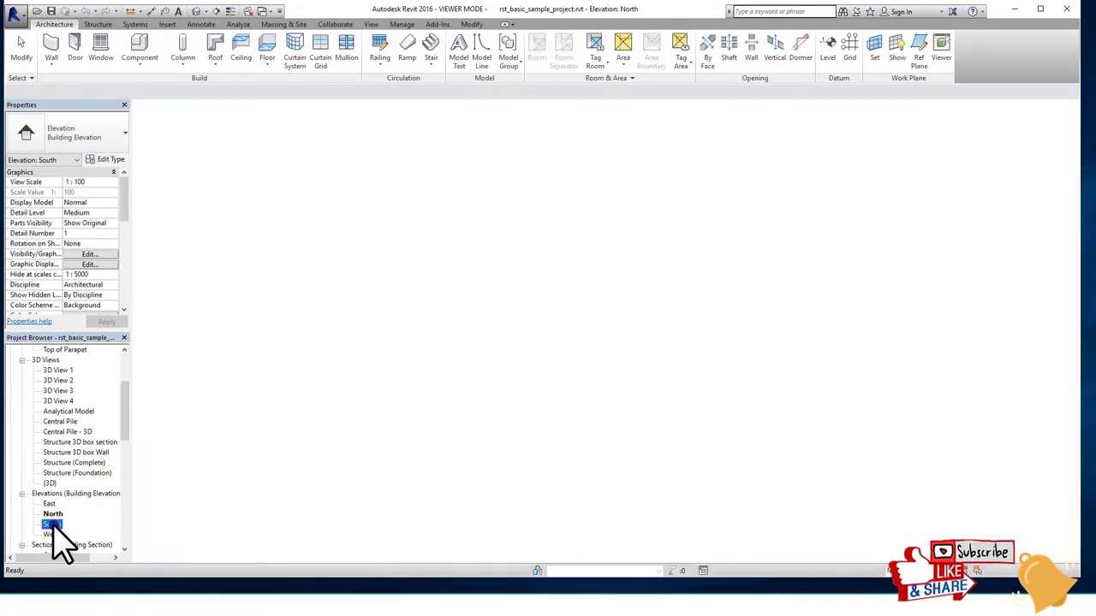
pyautogui.click(50, 535)
pyautogui.doubleClick(52, 534)
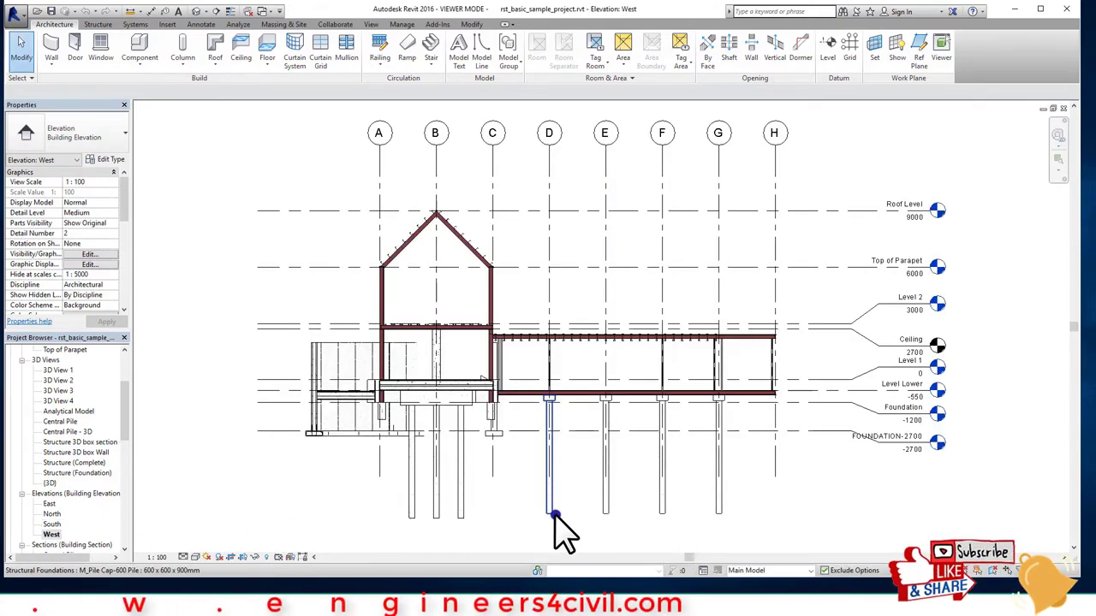
pyautogui.click(199, 11)
pyautogui.scroll(2, 685, 319)
# Step: Switch the {3D} view's visual style to Wireframe, Hidden Line, Shaded, then Realistic
pyautogui.scroll(2, 684, 321)
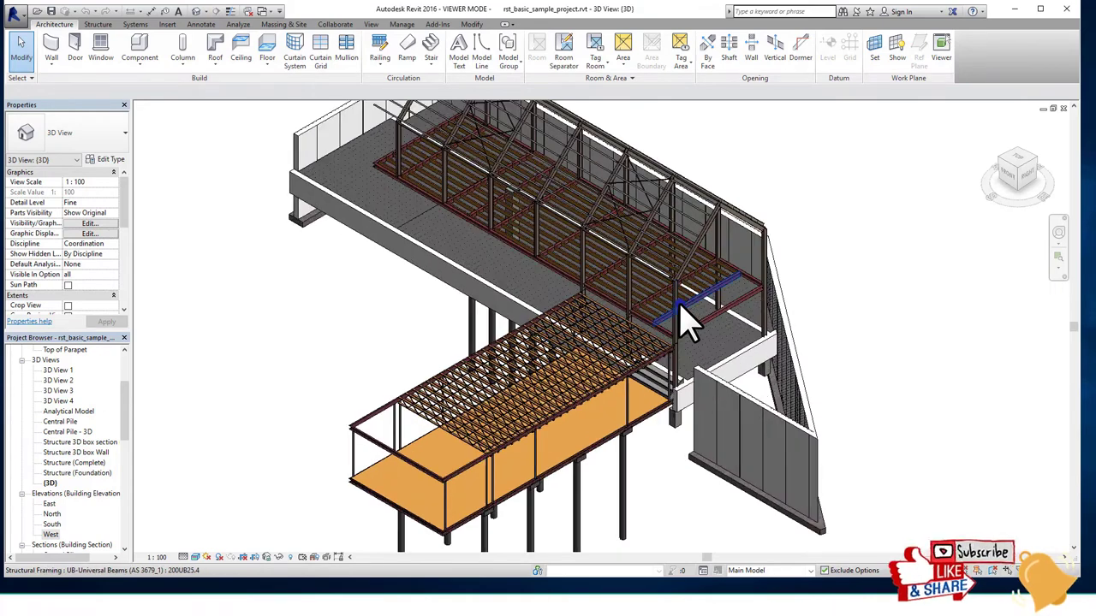
pyautogui.scroll(-2, 684, 323)
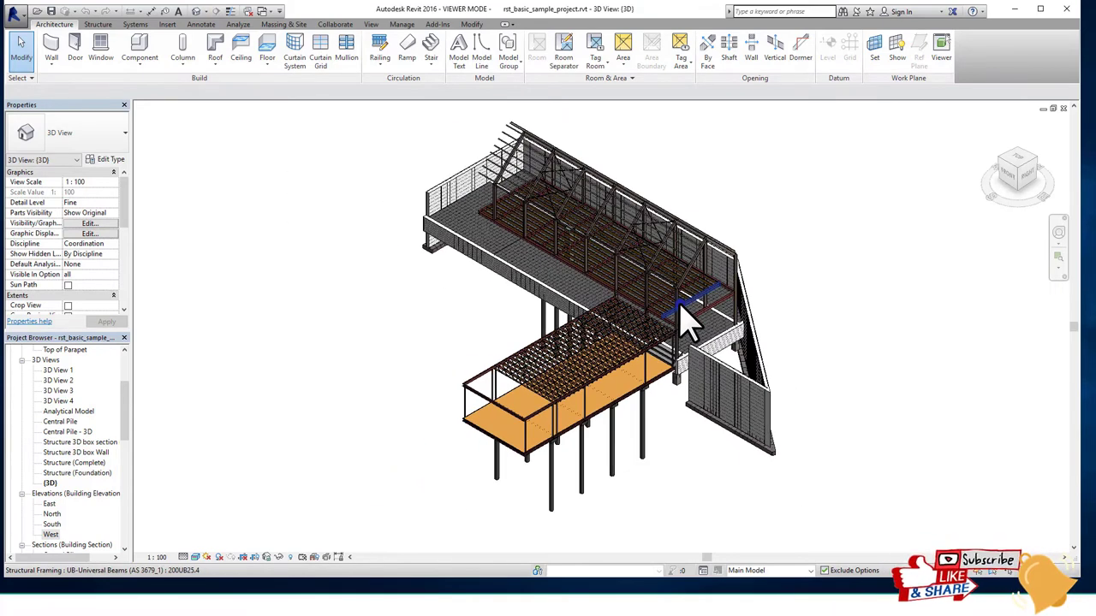
pyautogui.click(193, 557)
pyautogui.click(236, 500)
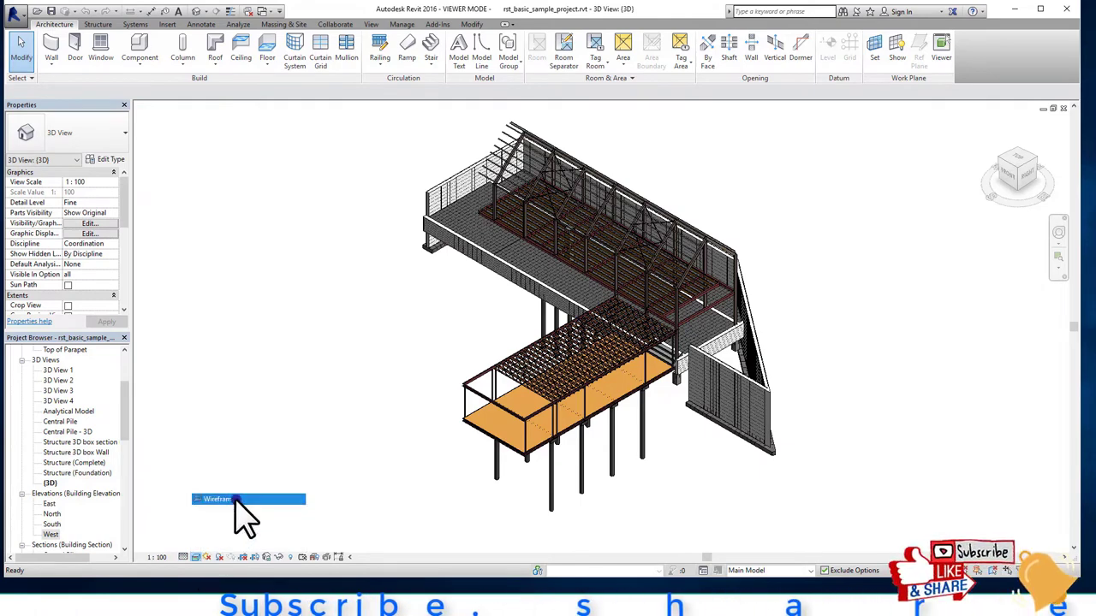
pyautogui.click(196, 557)
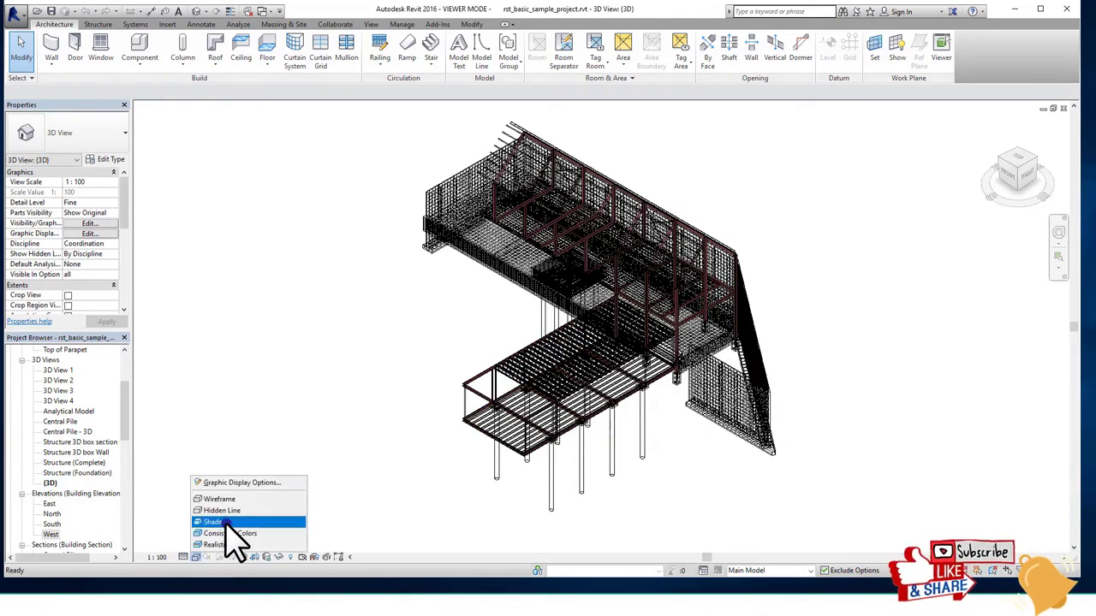
pyautogui.click(231, 511)
pyautogui.click(196, 557)
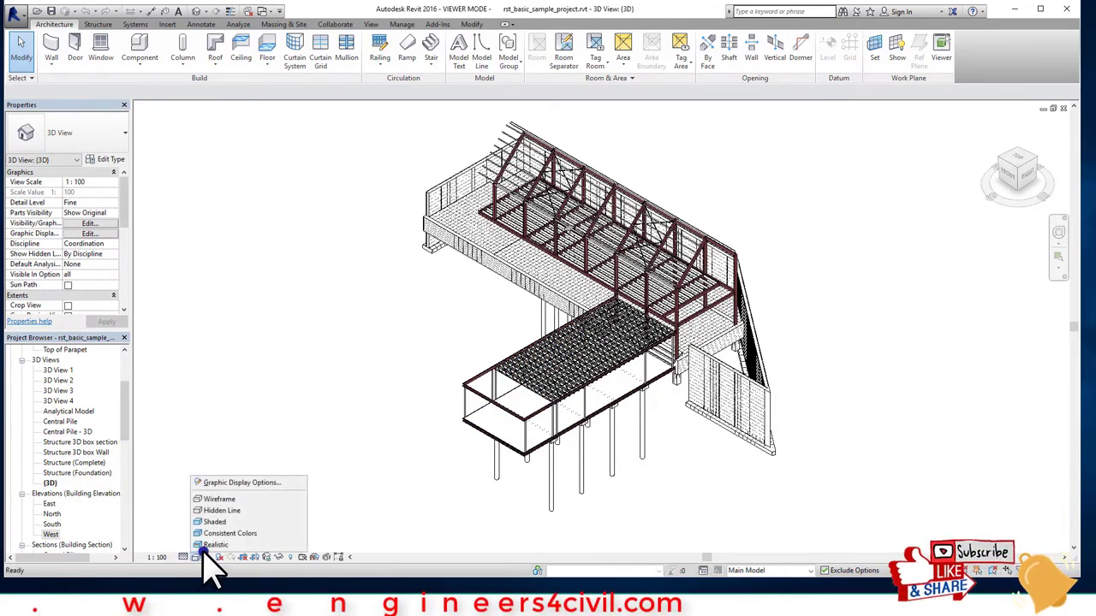
pyautogui.click(232, 523)
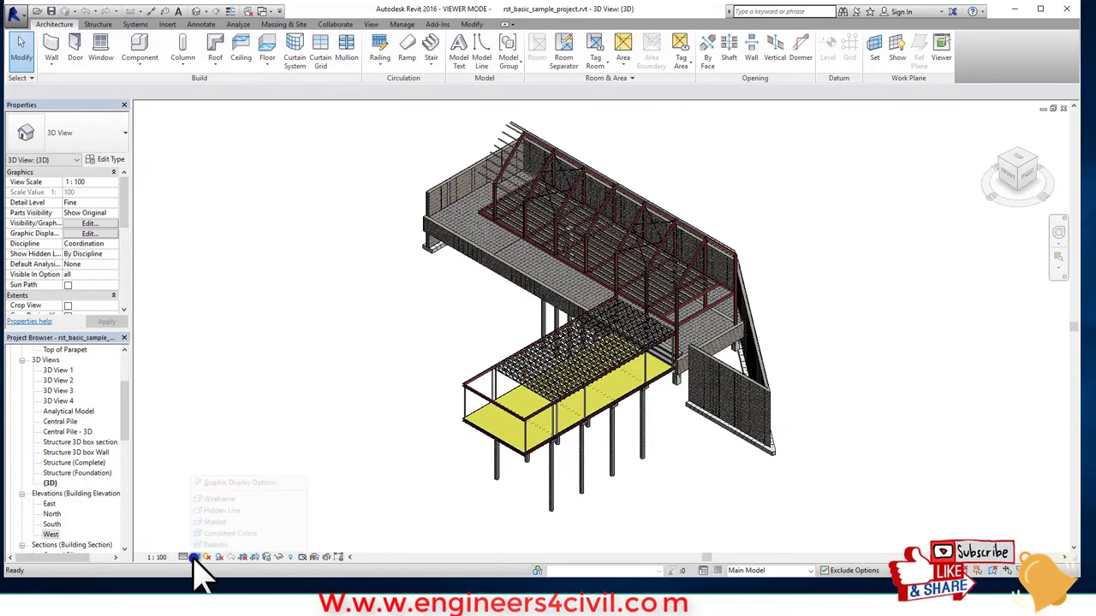
pyautogui.click(196, 557)
pyautogui.click(228, 545)
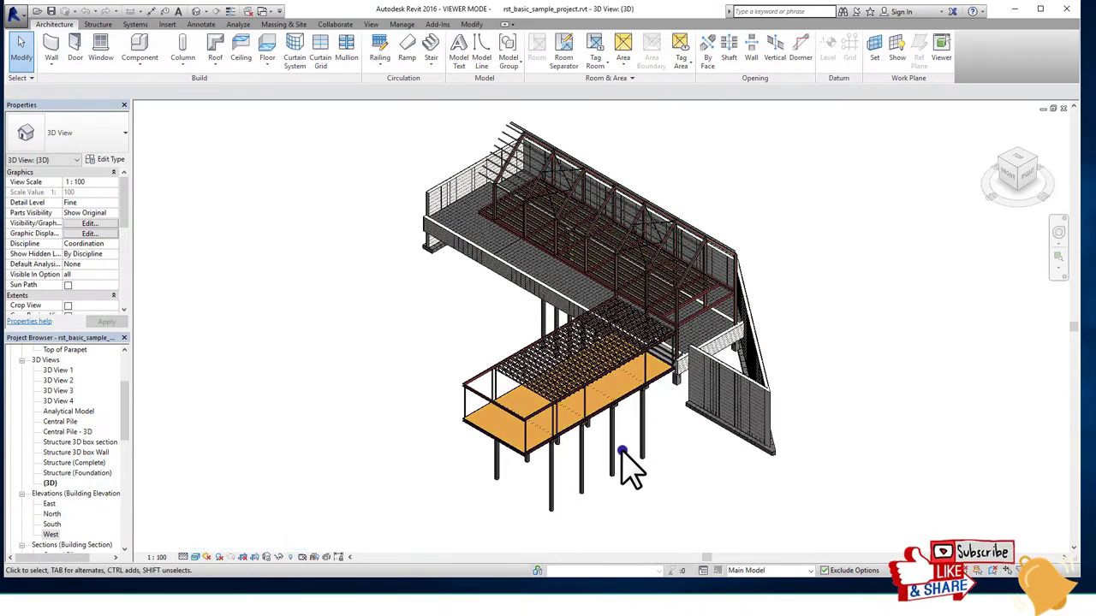
# Step: Orbit the realistic structural model to view it from the right side
pyautogui.keyDown('shift'); pyautogui.moveTo(817, 325); pyautogui.dragTo(704, 356, button='middle'); pyautogui.keyUp('shift')
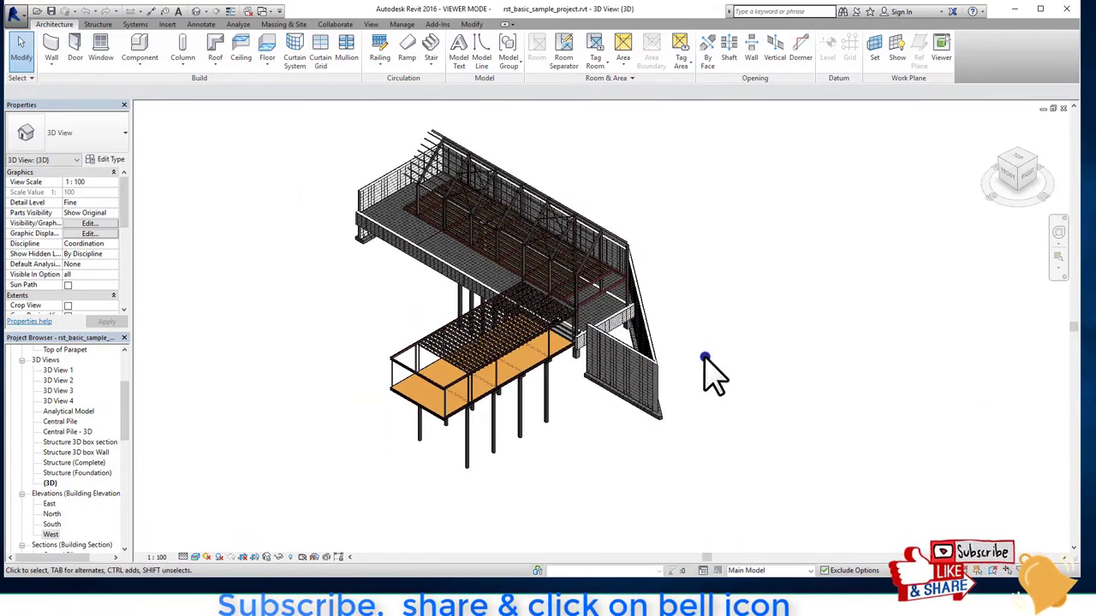
pyautogui.moveTo(1027, 214)
pyautogui.mouseDown()
pyautogui.moveTo(839, 169)
pyautogui.moveTo(1002, 283)
pyautogui.moveTo(1039, 269)
pyautogui.moveTo(1050, 182)
pyautogui.moveTo(991, 208)
pyautogui.moveTo(941, 183)
pyautogui.moveTo(930, 111)
pyautogui.moveTo(940, 128)
pyautogui.moveTo(139, 166)
pyautogui.moveTo(978, 196)
pyautogui.moveTo(648, 526)
pyautogui.moveTo(715, 404)
pyautogui.moveTo(905, 294)
pyautogui.moveTo(1064, 489)
pyautogui.moveTo(1003, 208)
pyautogui.mouseUp()
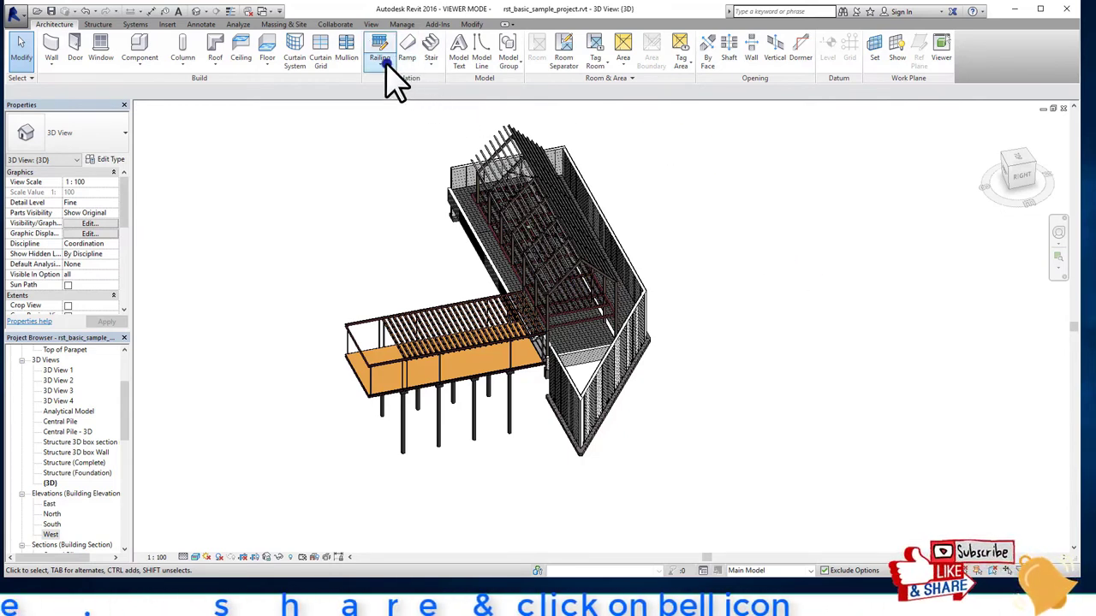
# Step: Step through the Structure, Systems, Insert, Annotate, Analyze, Massing & Site, Collaborate and View ribbon tabs
pyautogui.click(97, 24)
pyautogui.click(135, 24)
pyautogui.click(168, 24)
pyautogui.click(201, 24)
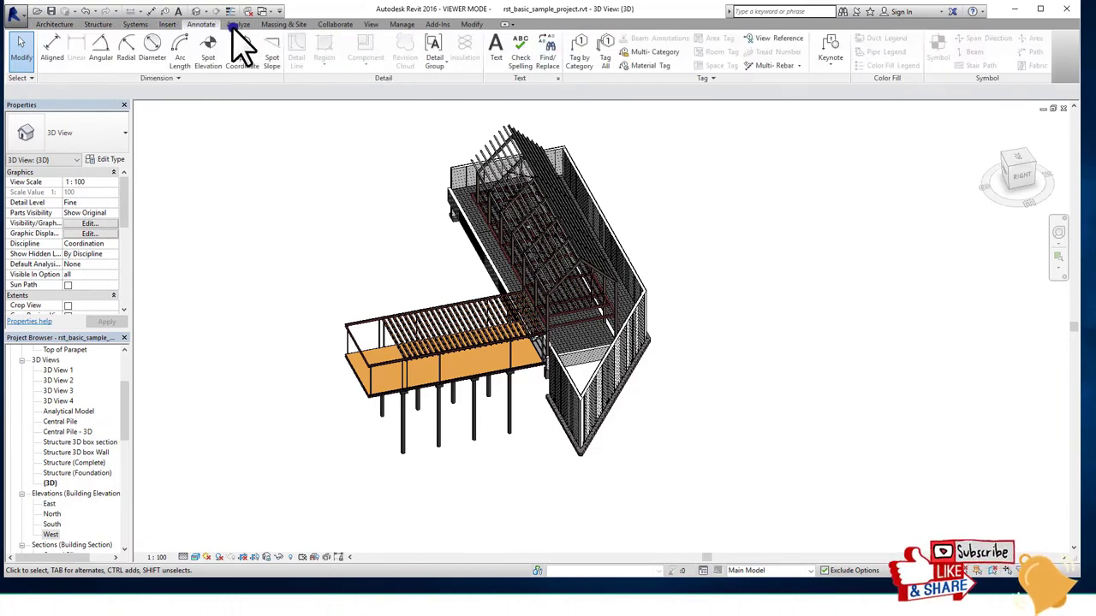
pyautogui.click(238, 24)
pyautogui.click(283, 24)
pyautogui.click(335, 24)
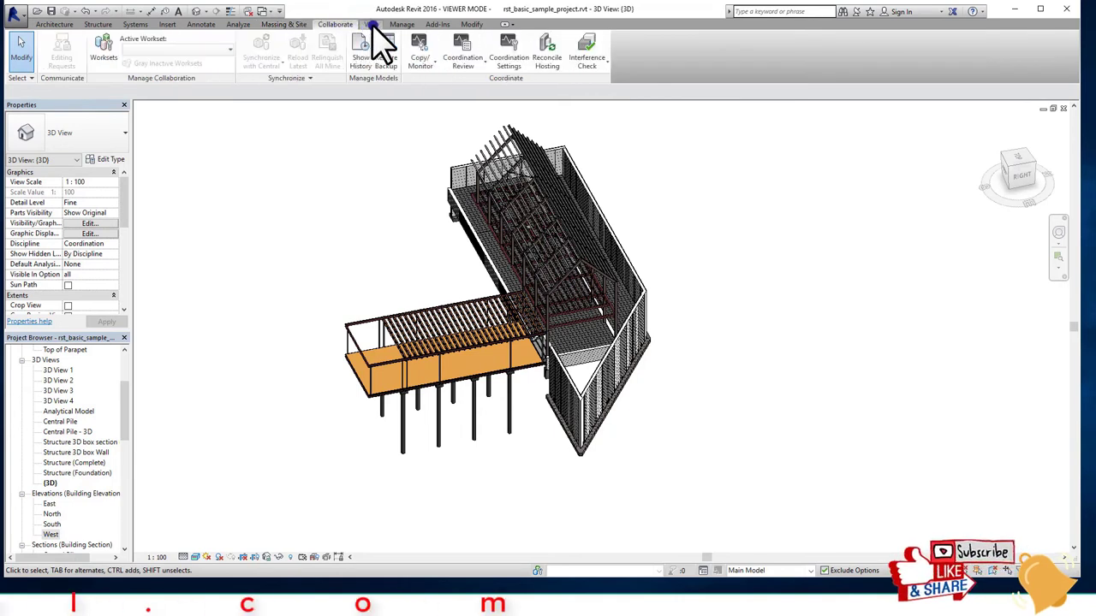
pyautogui.click(373, 24)
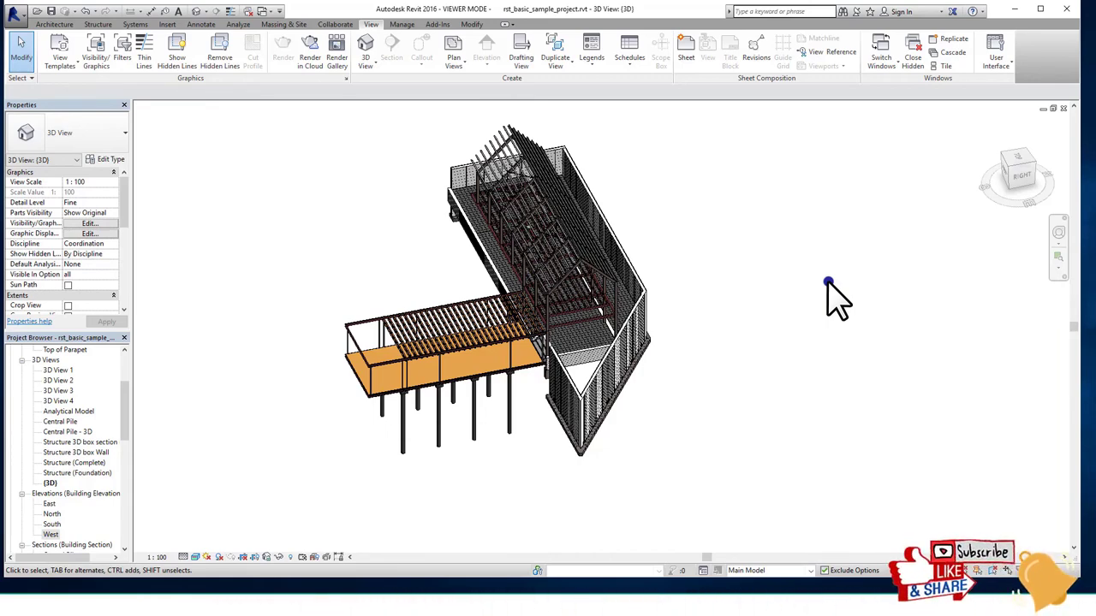
# Step: Maximize the Revit window to fill the screen
pyautogui.click(1049, 9)
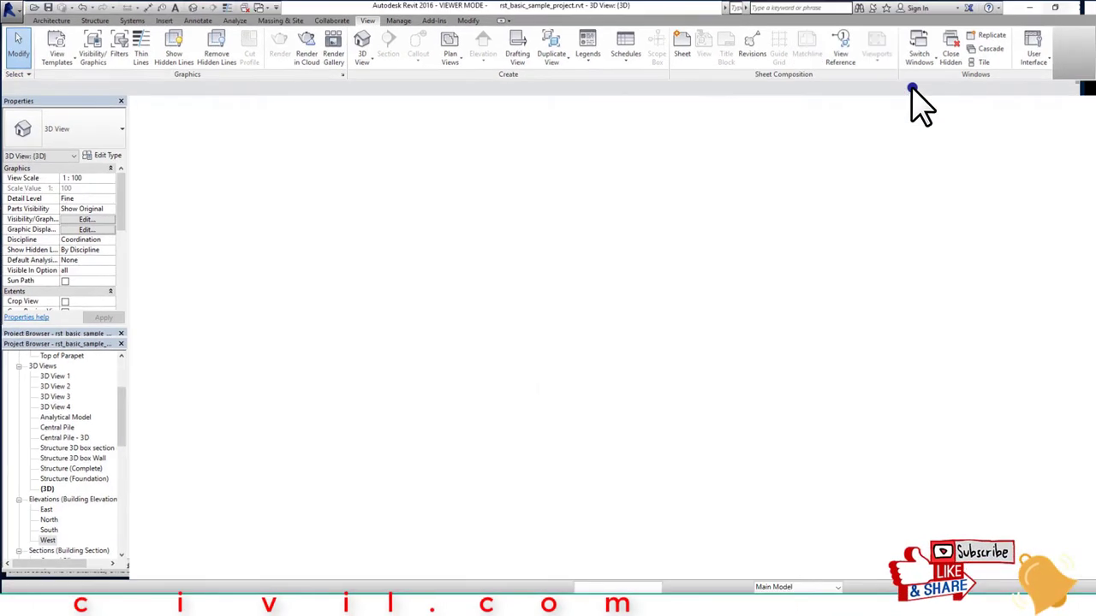